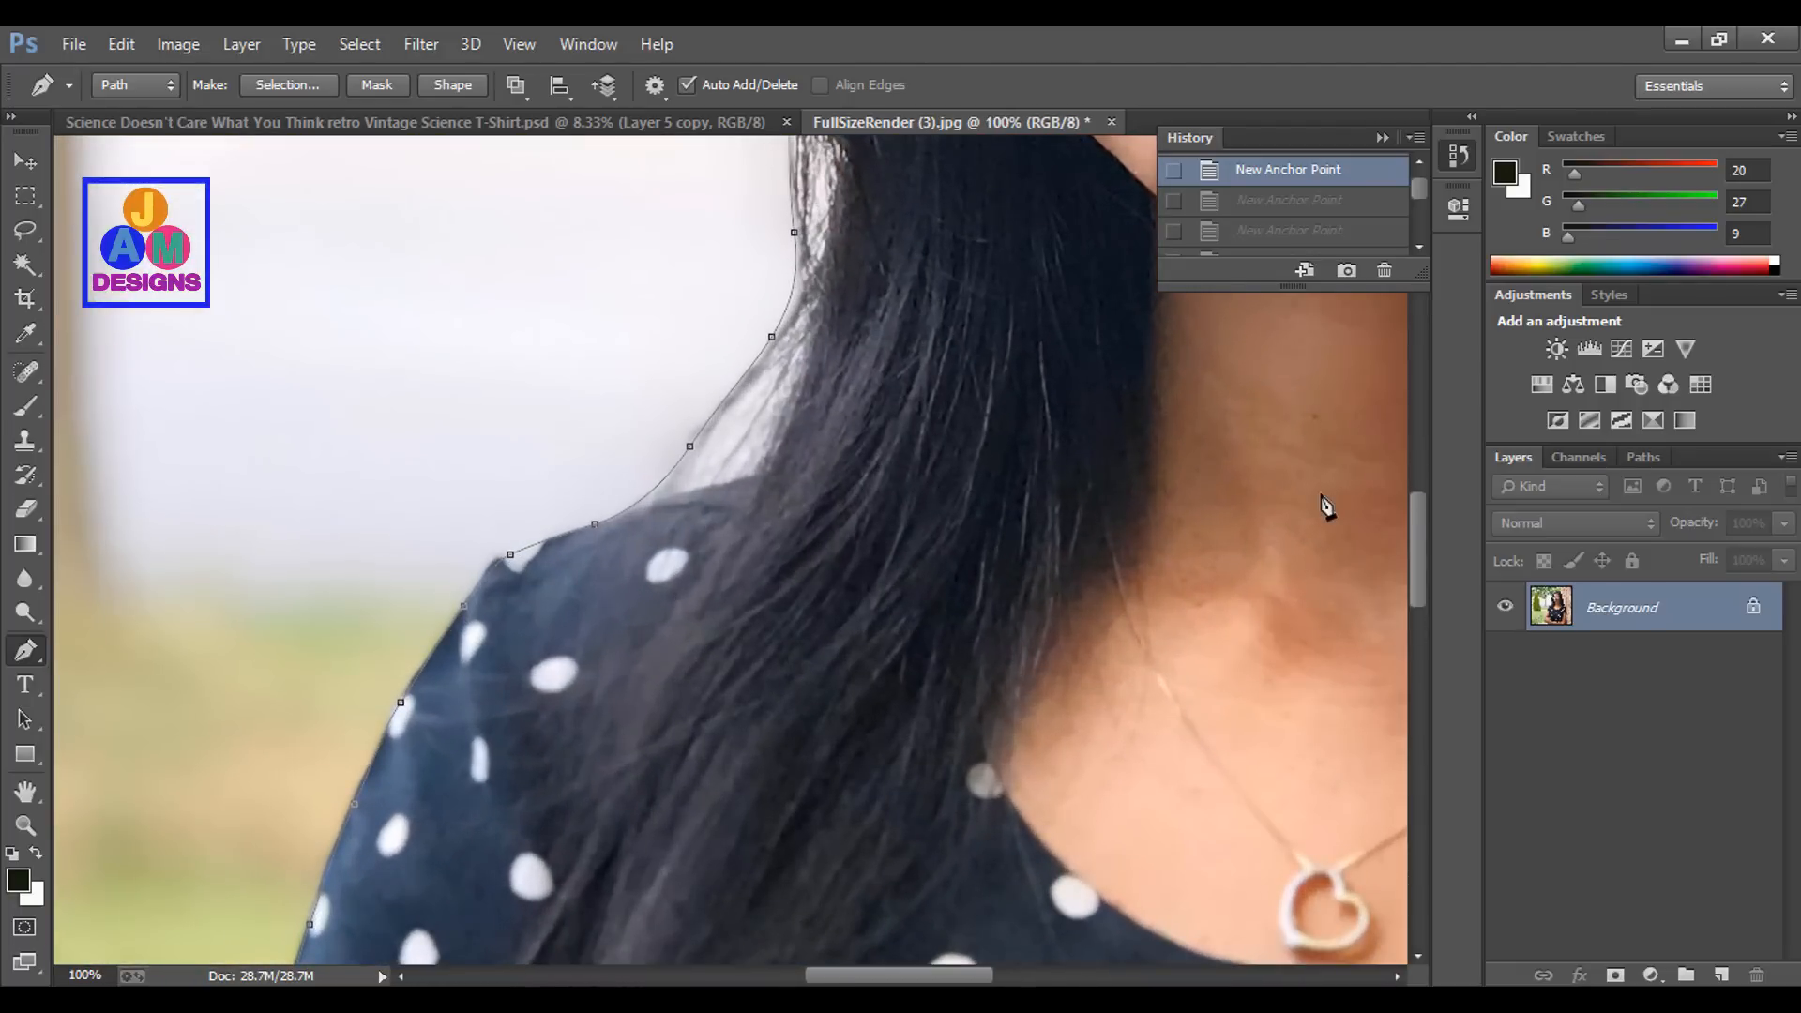
Inspect the pen path along the woman's hair up to her head, stepping the history back to the first New Anchor Point state
scroll(1117, 603, "up", 10)
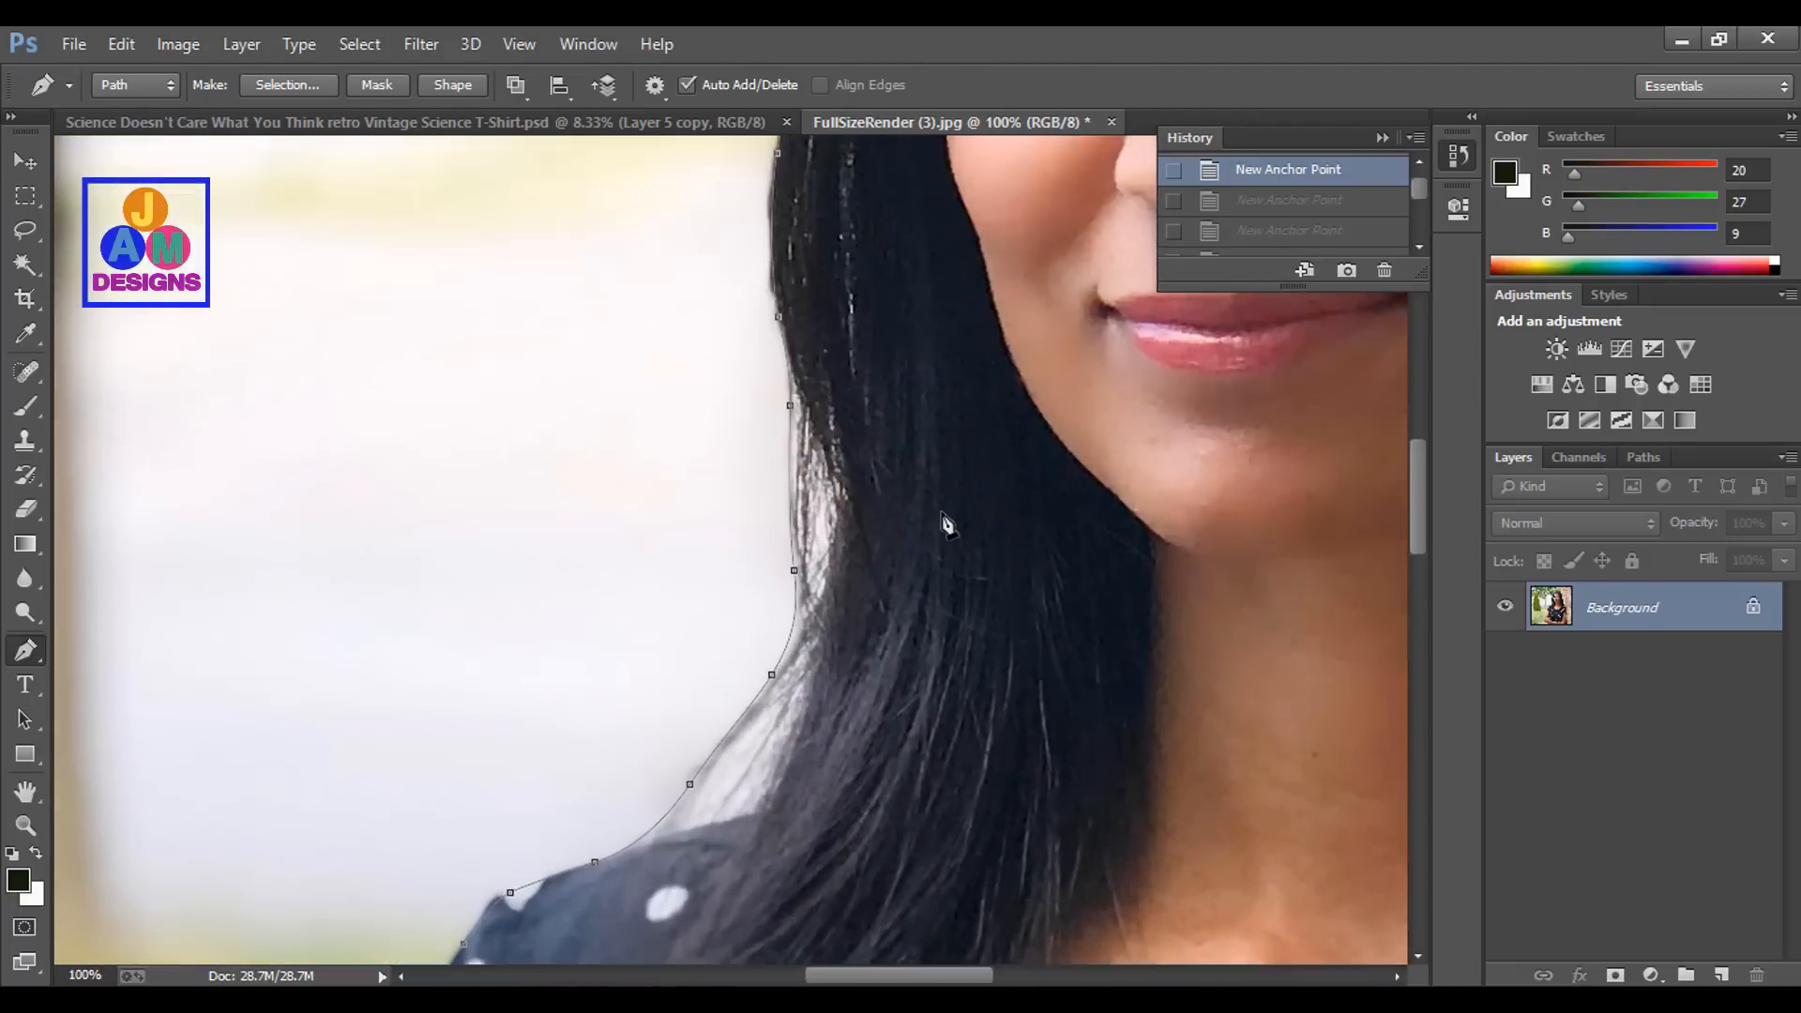
scroll(944, 522, "up", 13)
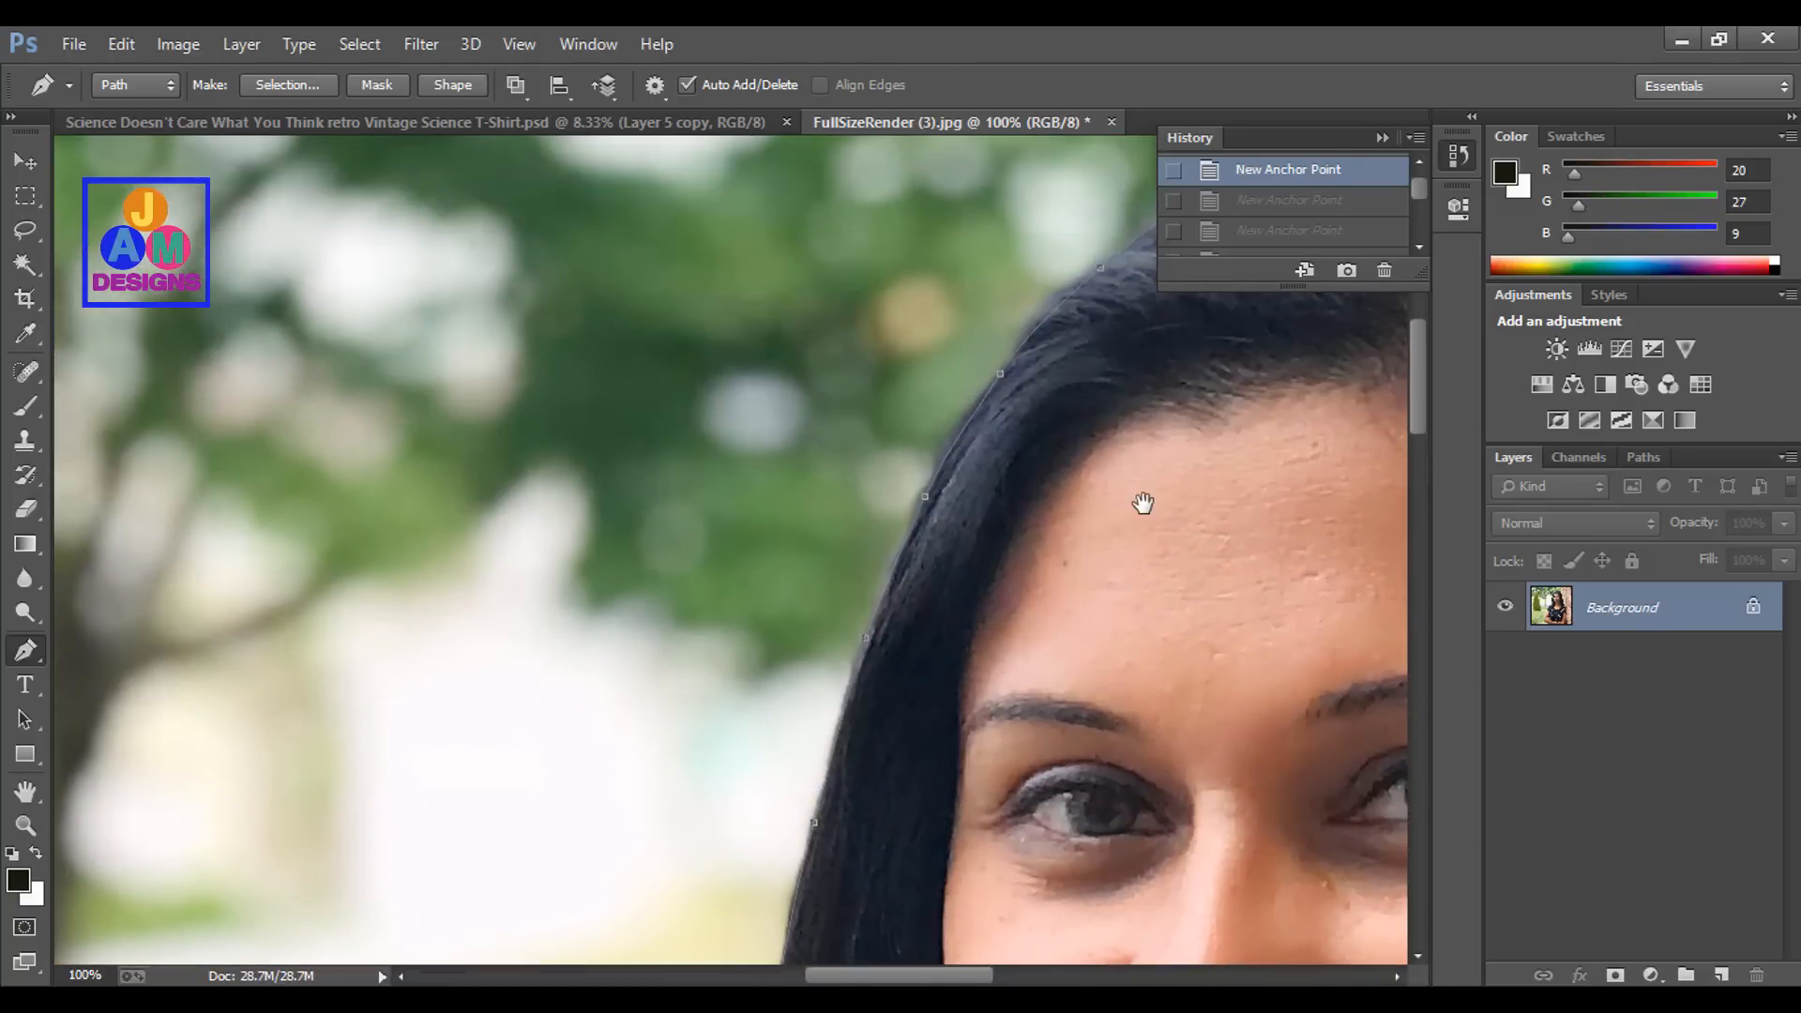
left_click_drag(1143, 502, 691, 636)
left_click_drag(1297, 445, 825, 587)
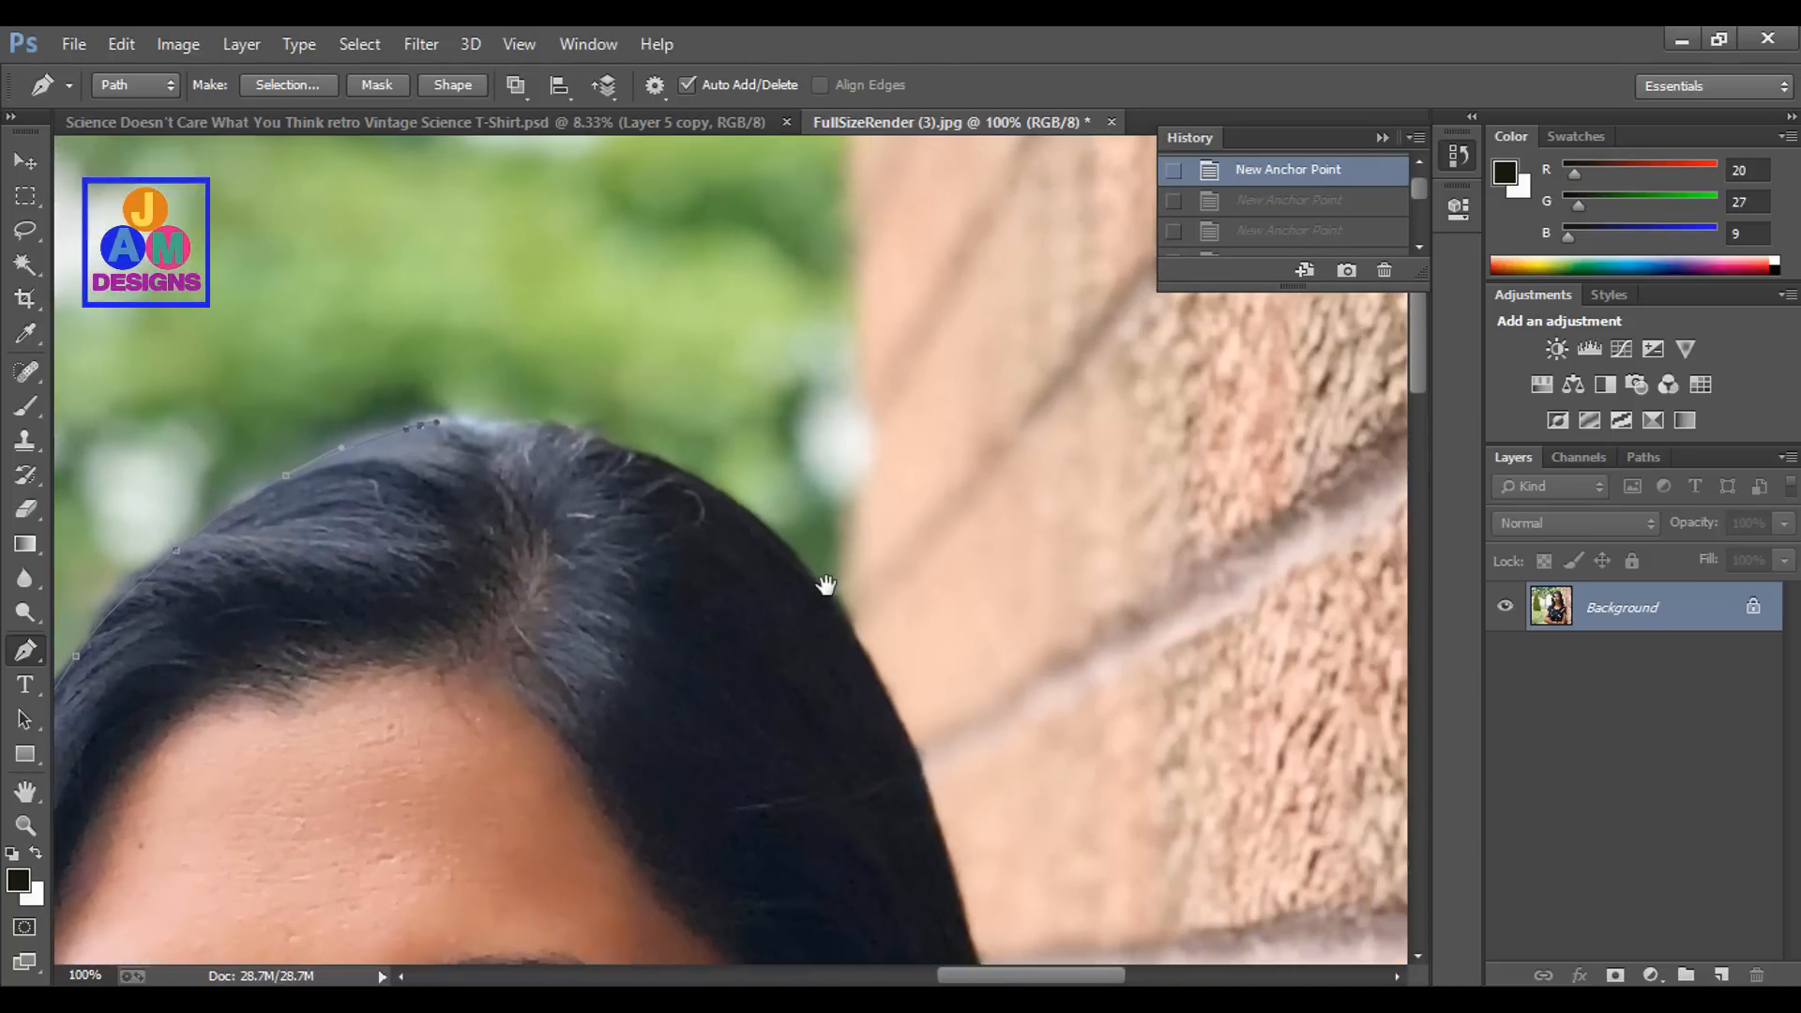
scroll(1313, 225, "up", 2)
scroll(1318, 220, "down", 2)
left_click(1322, 210)
scroll(1322, 214, "up", 1)
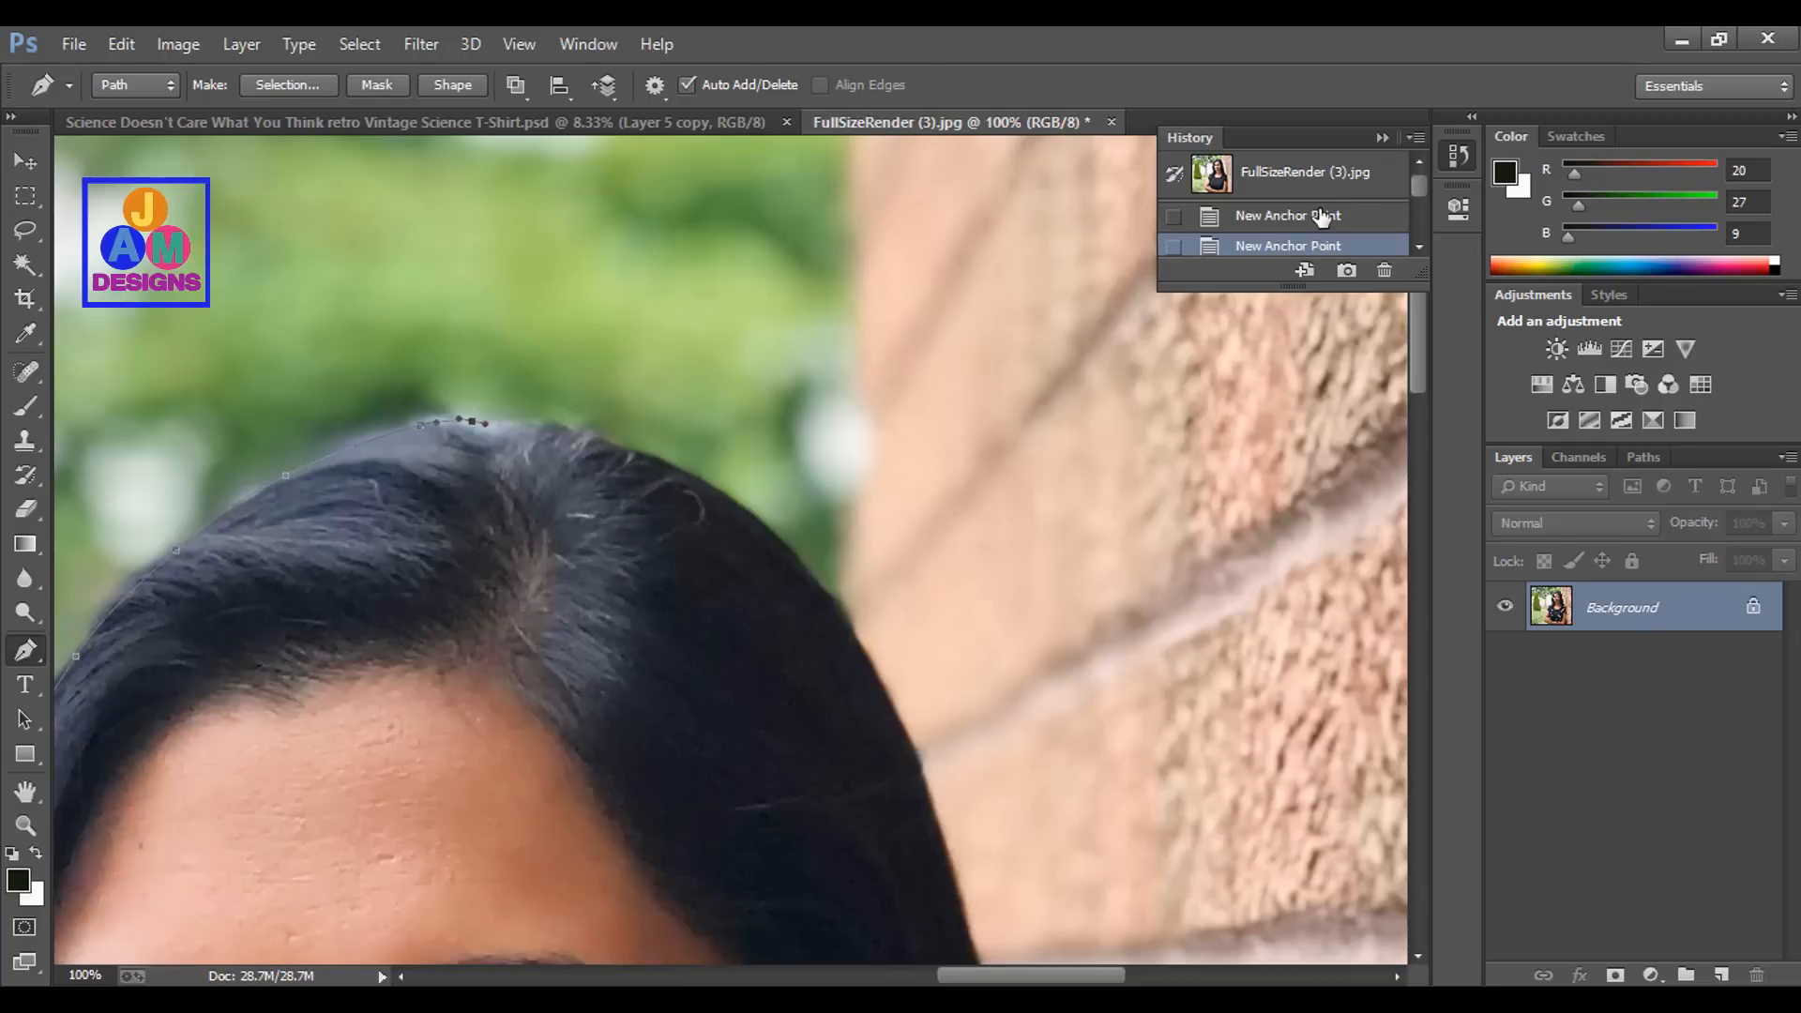
left_click(1323, 216)
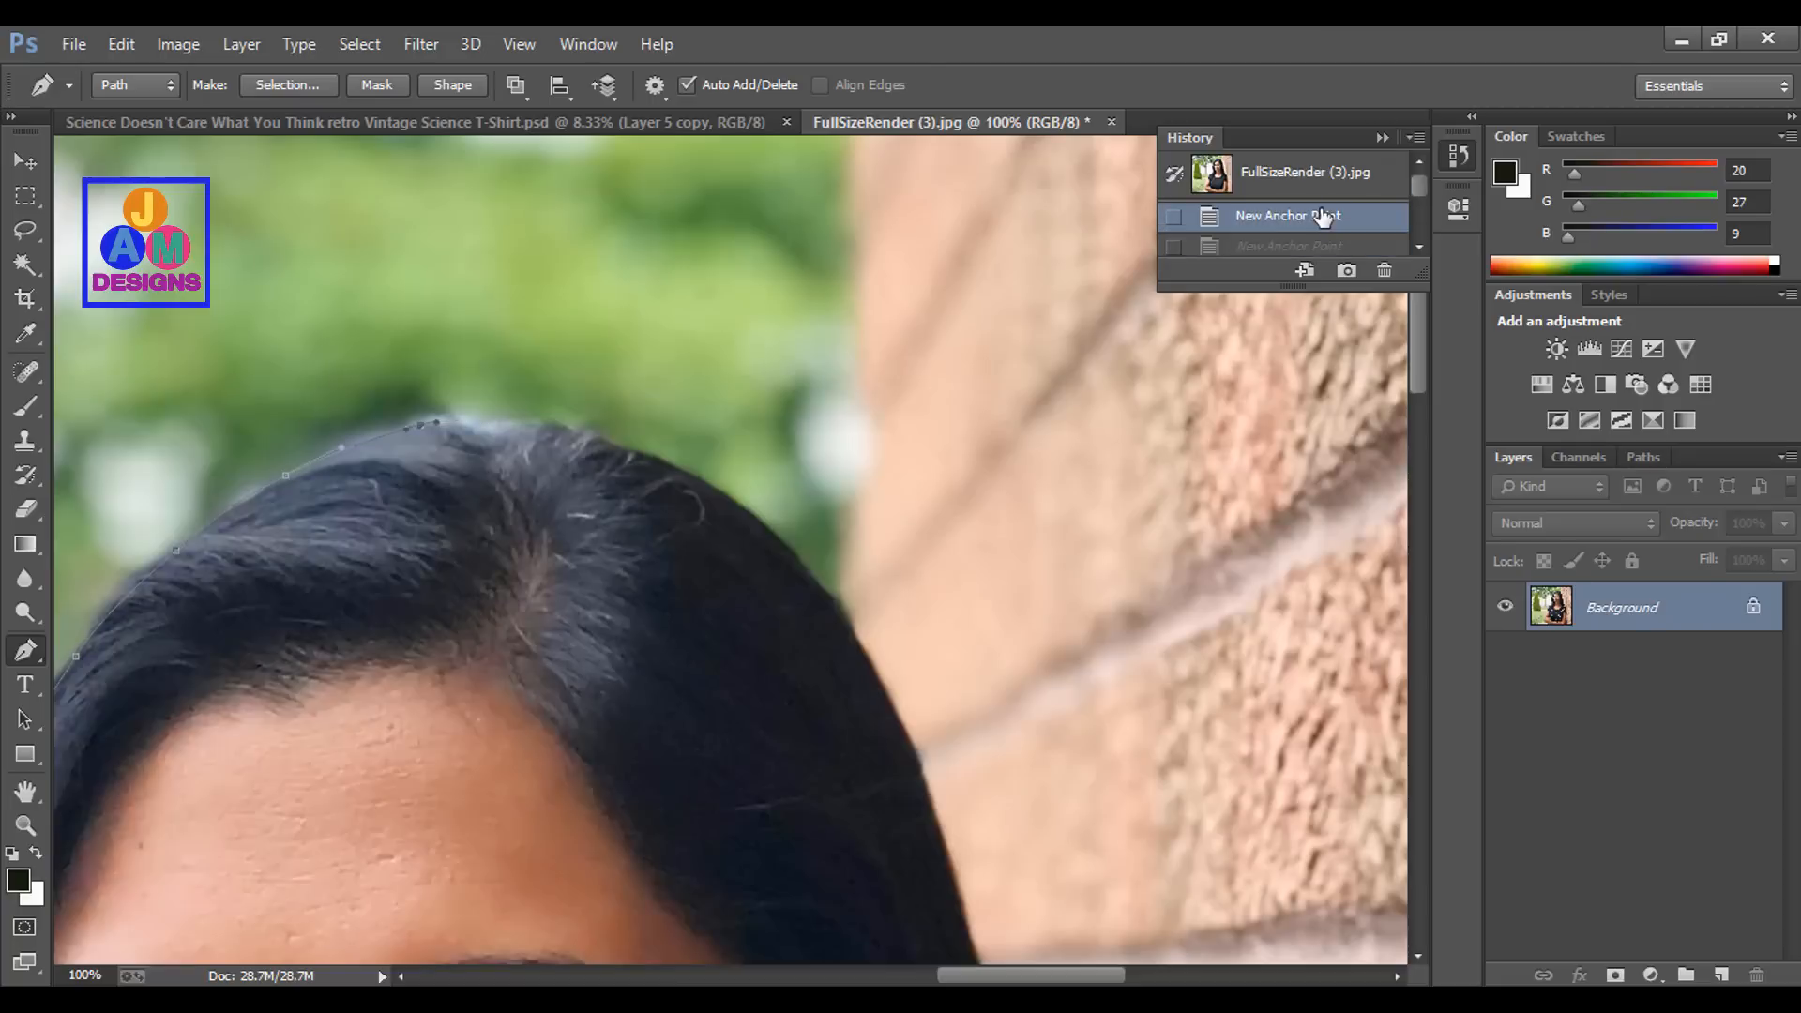
Compare the whole photo in its originally opened history state with the first New Anchor Point state
key("ctrl+minus")
key("ctrl+minus")
key("ctrl+minus")
key("ctrl+minus")
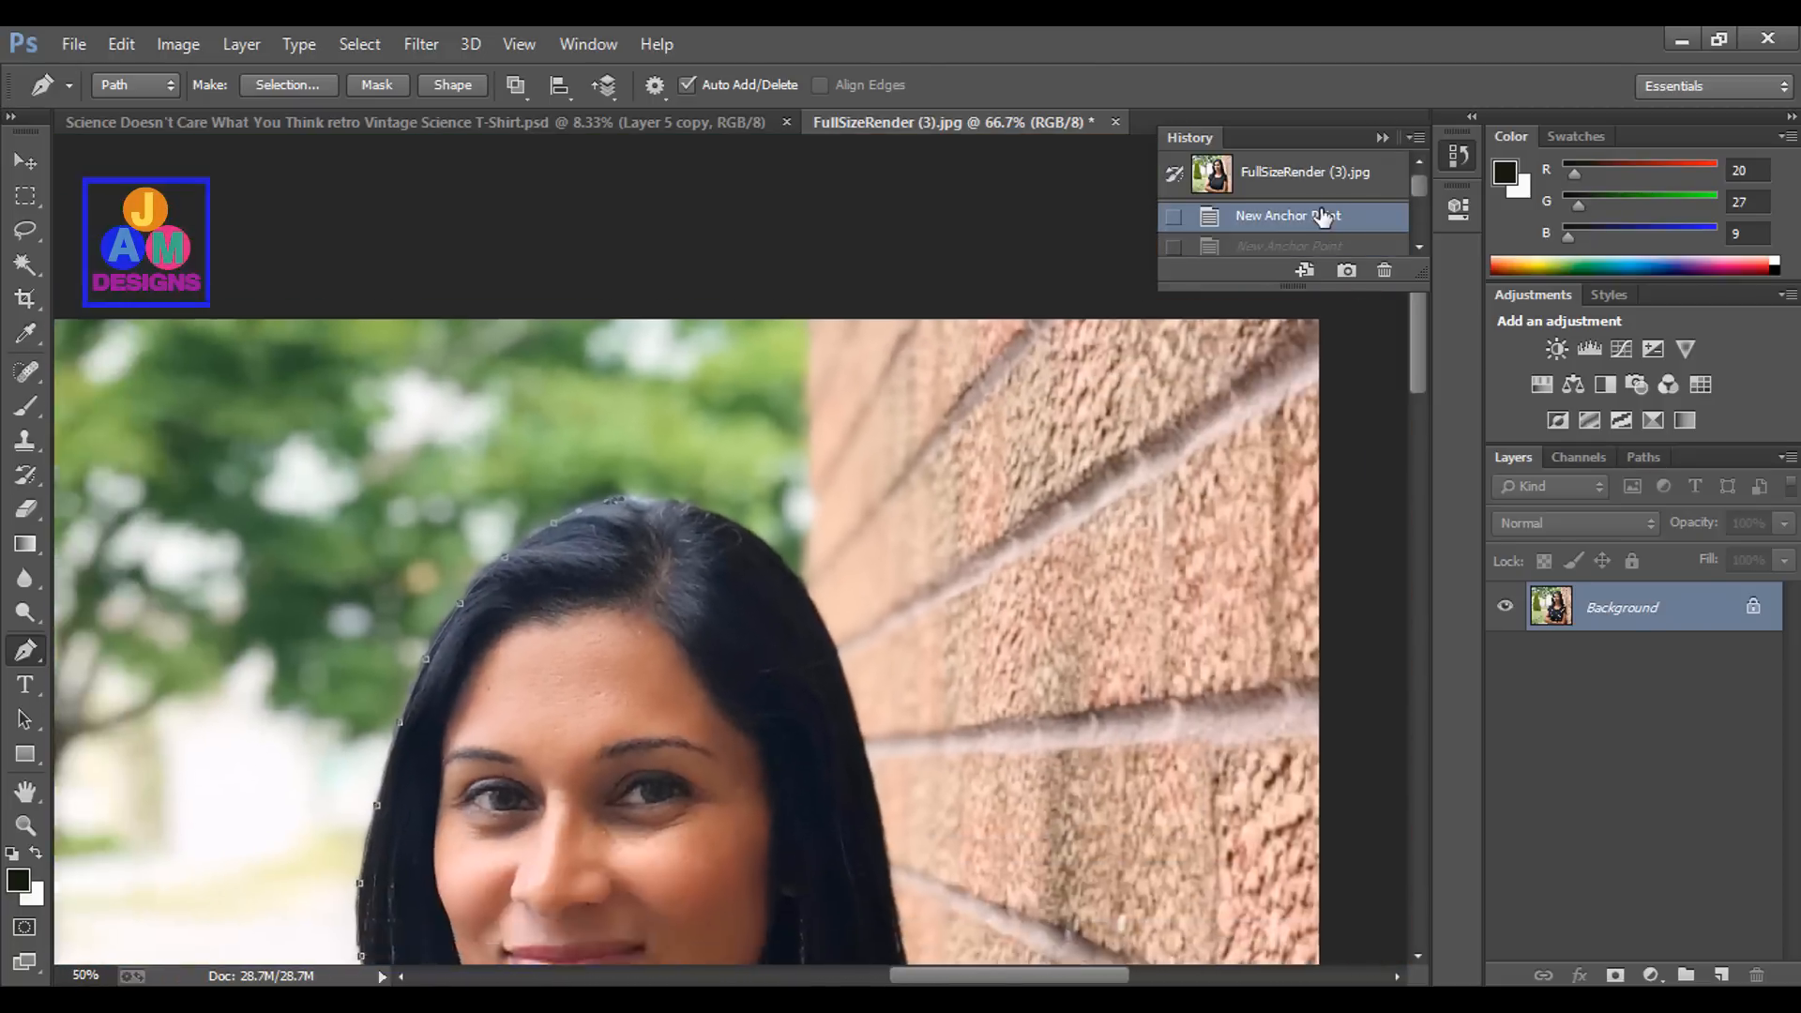
key("ctrl+minus")
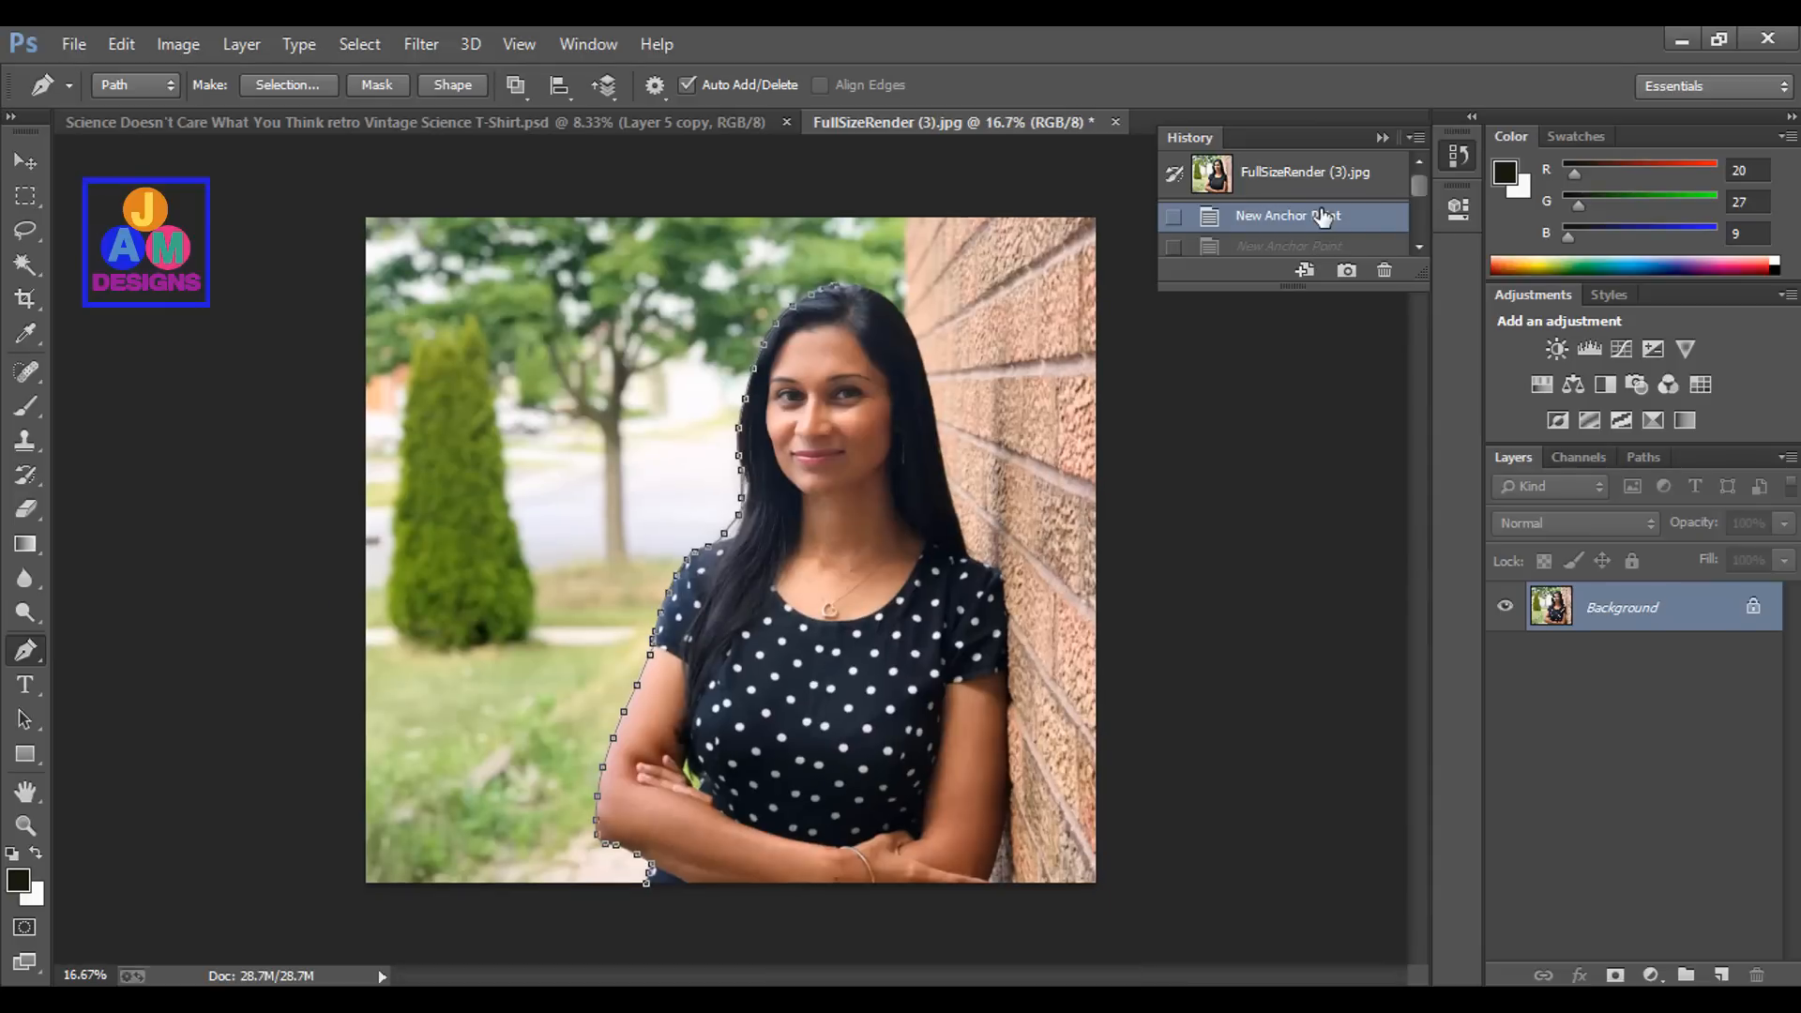
left_click(1336, 180)
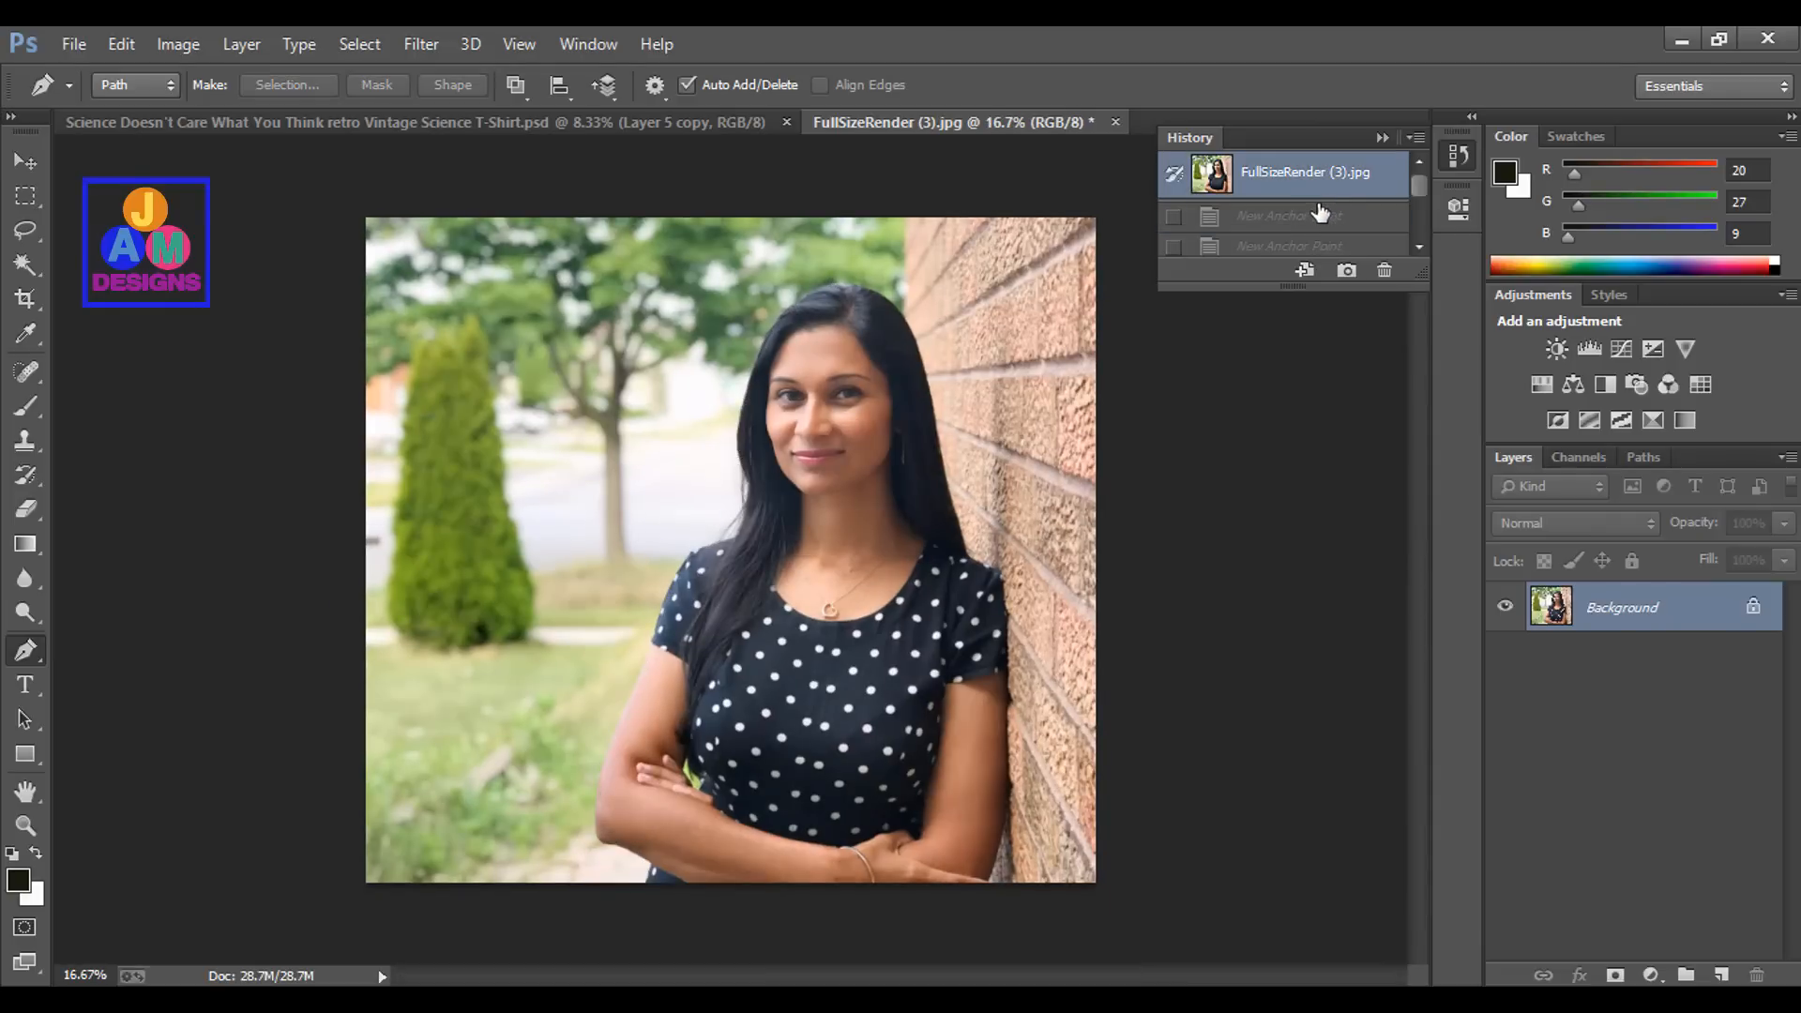
left_click(1322, 216)
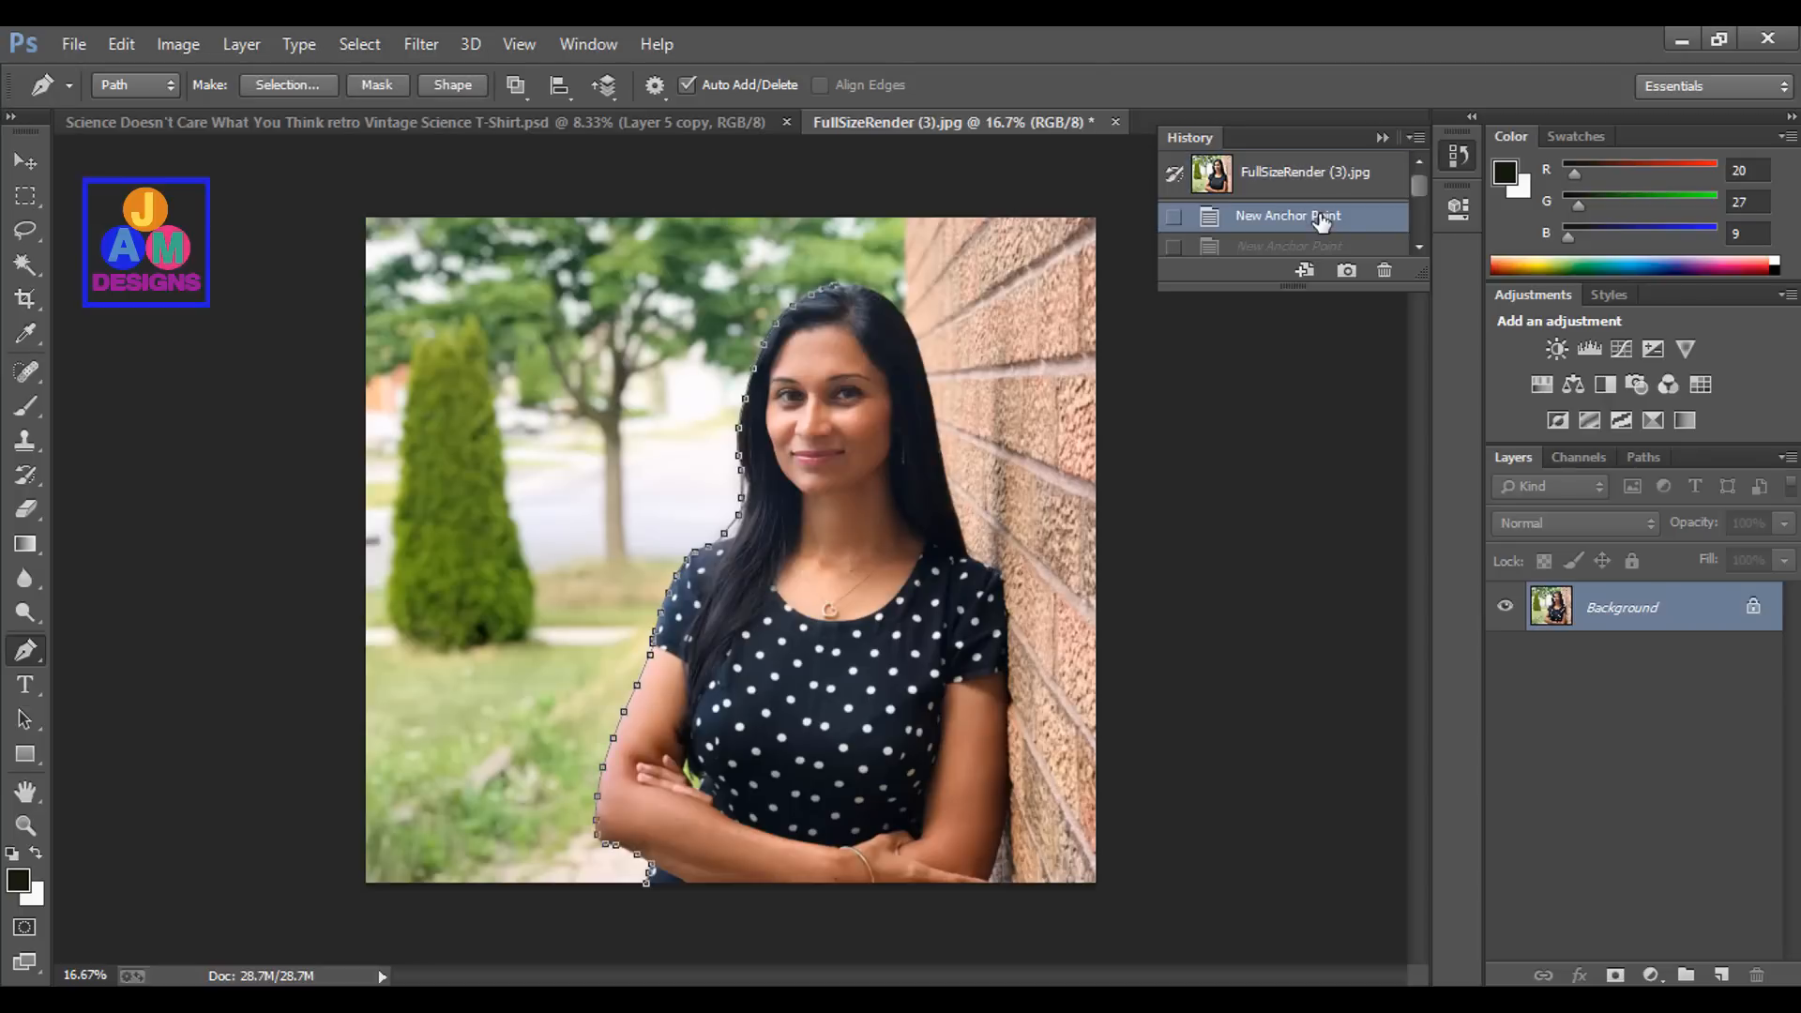
key("ctrl+1")
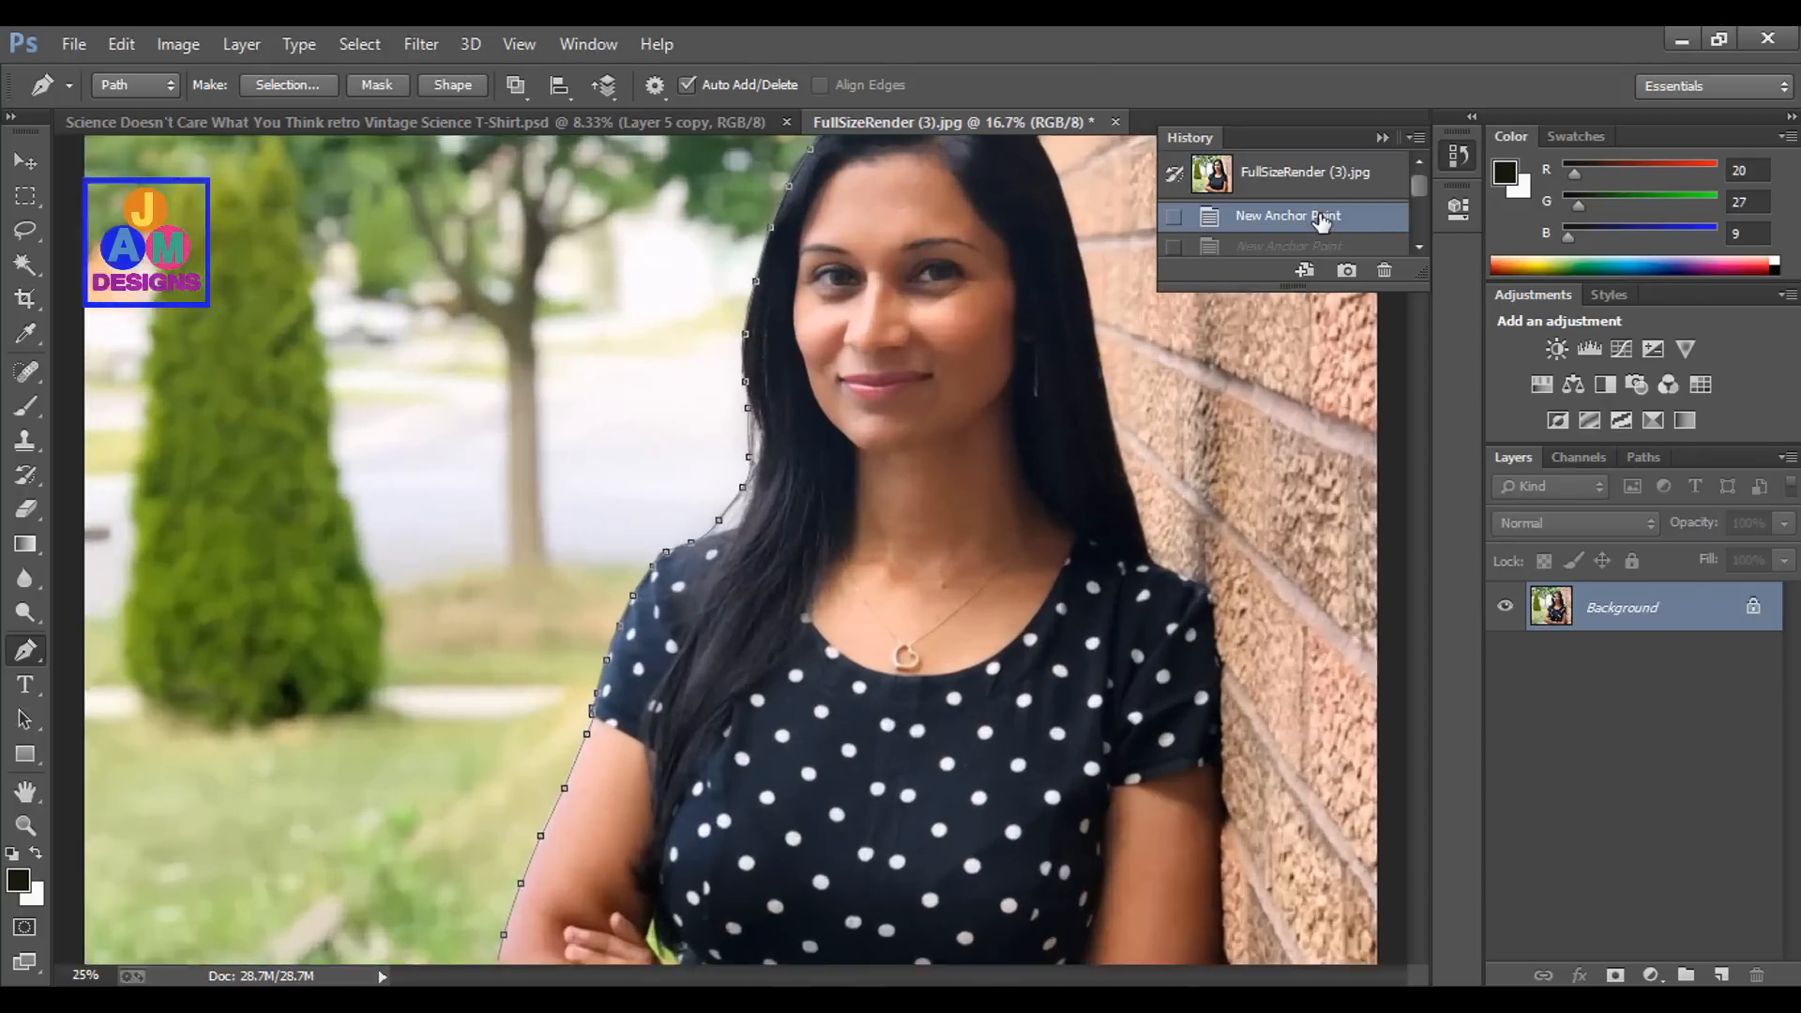
key("ctrl+plus")
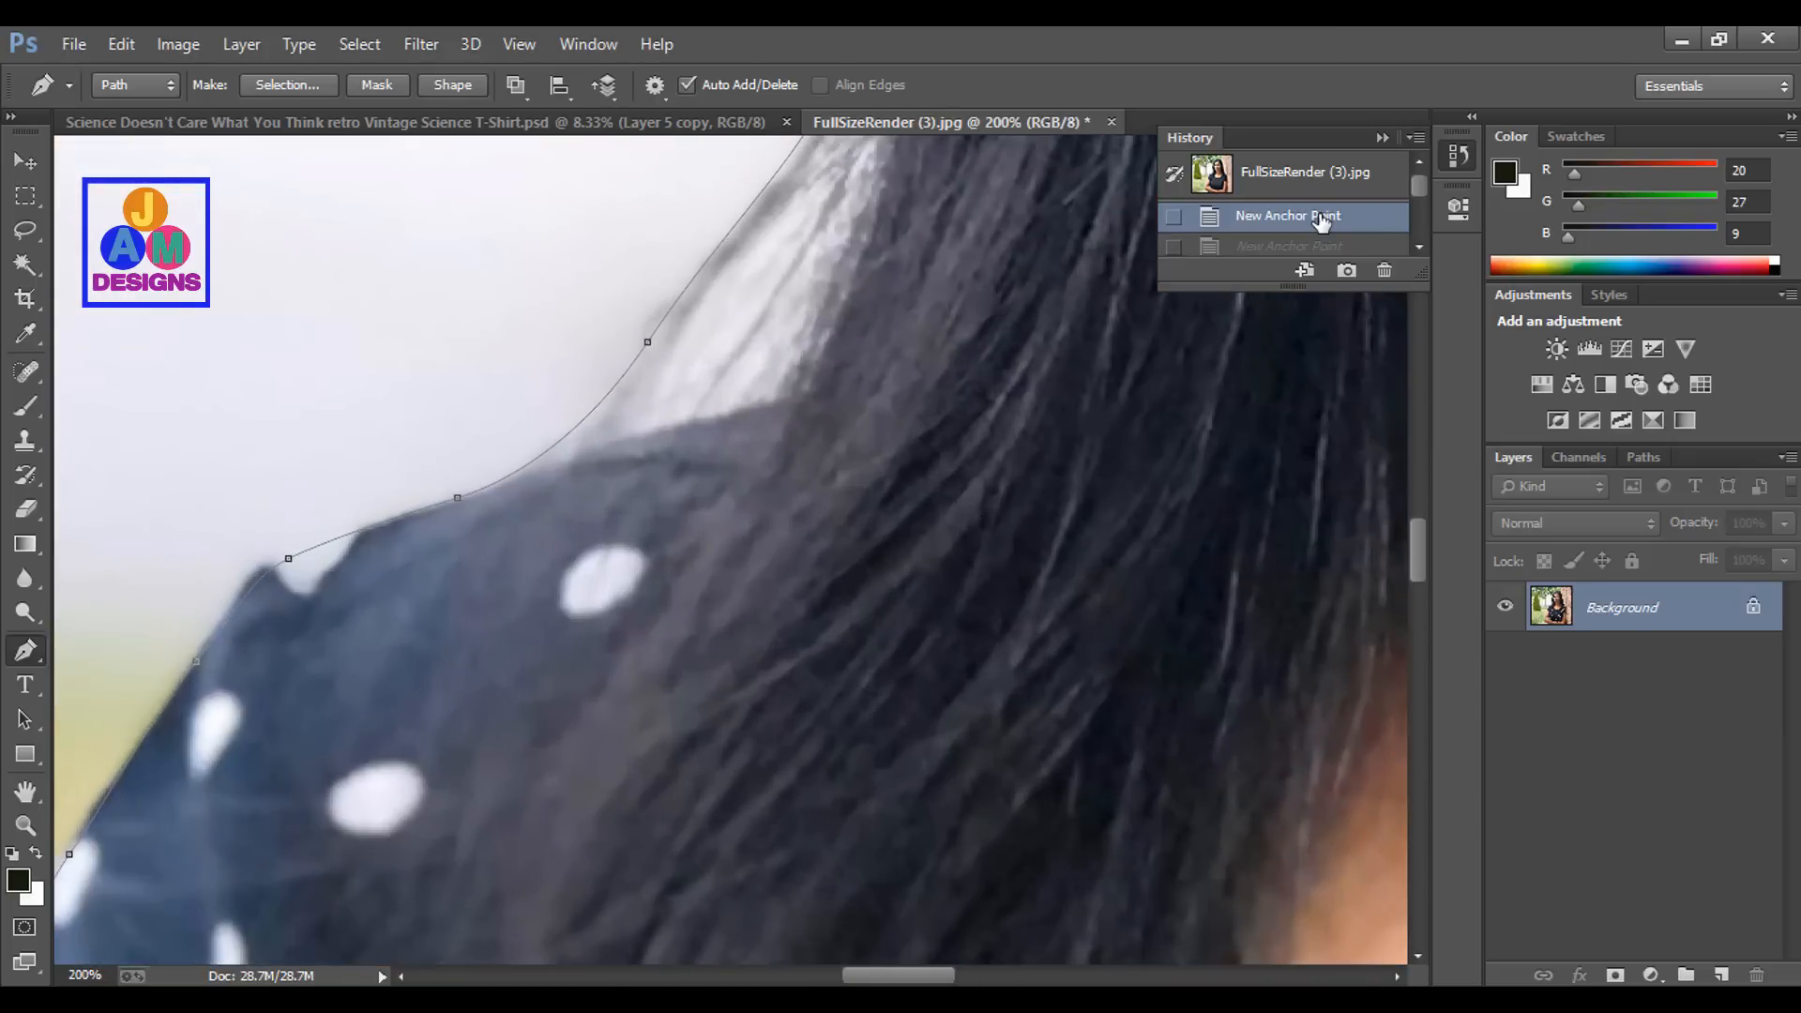
left_click_drag(623, 744, 341, 466)
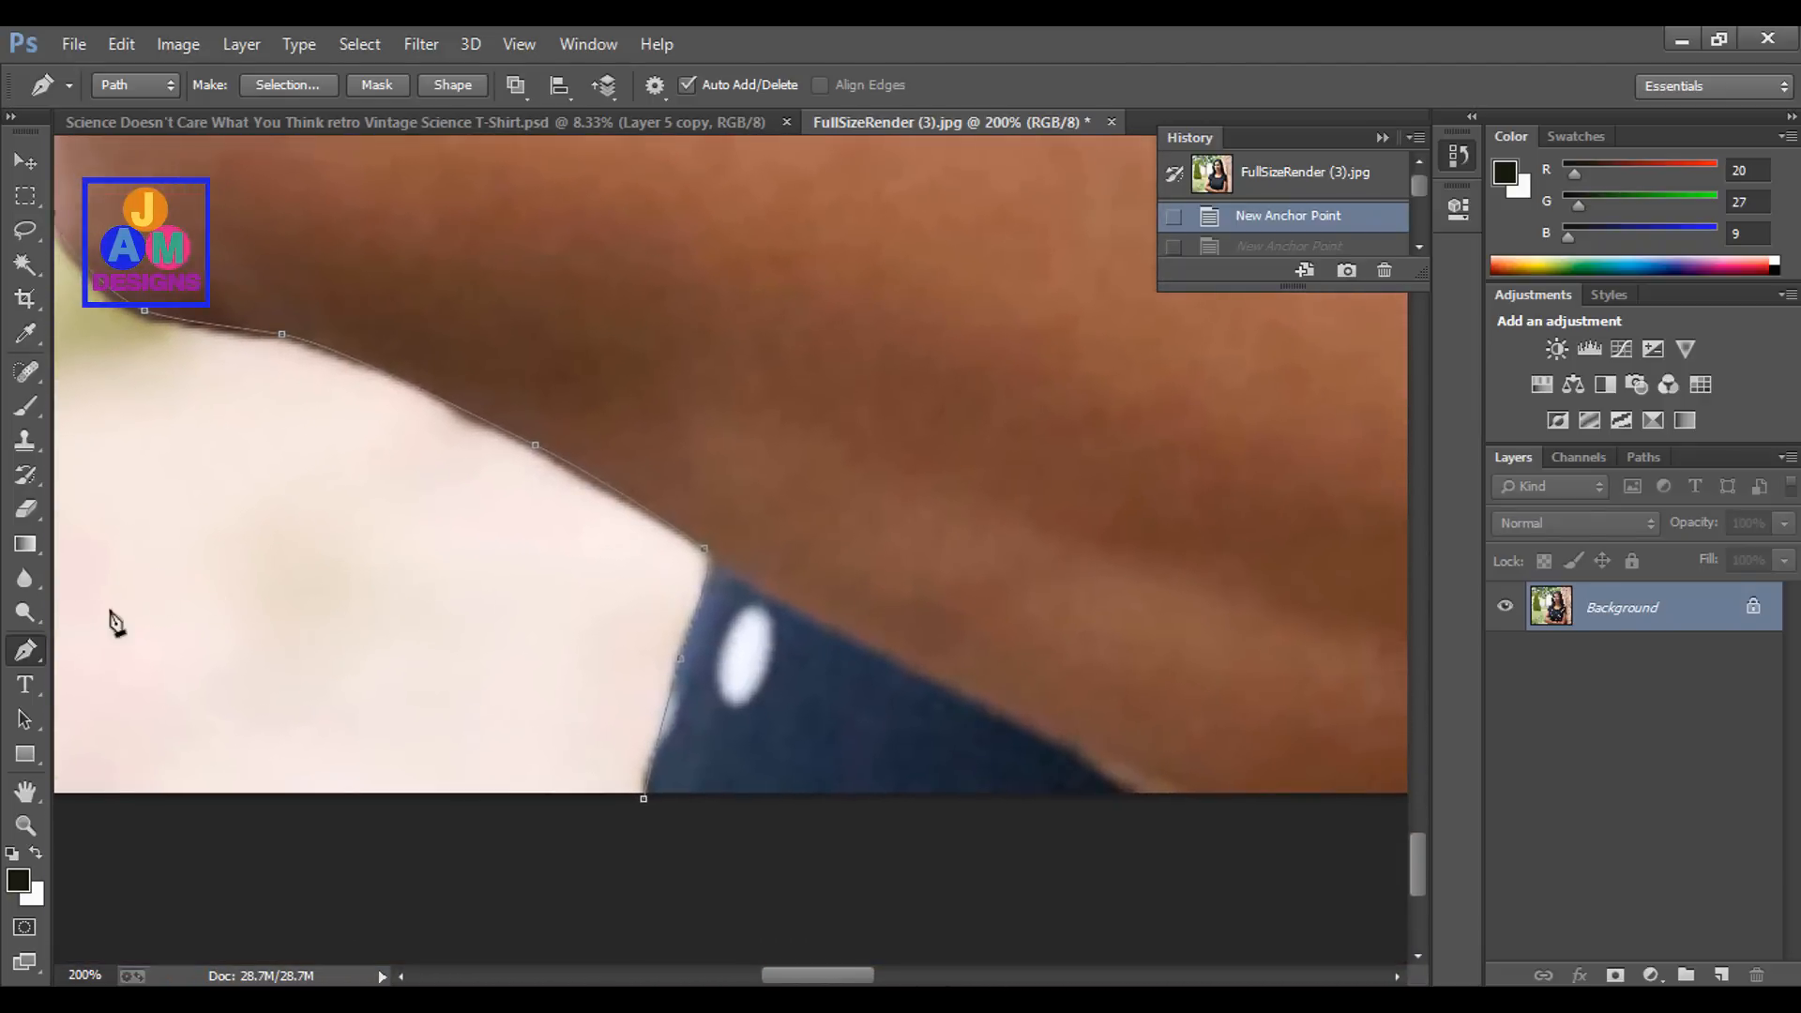
left_click(26, 655)
key("ctrl+Return")
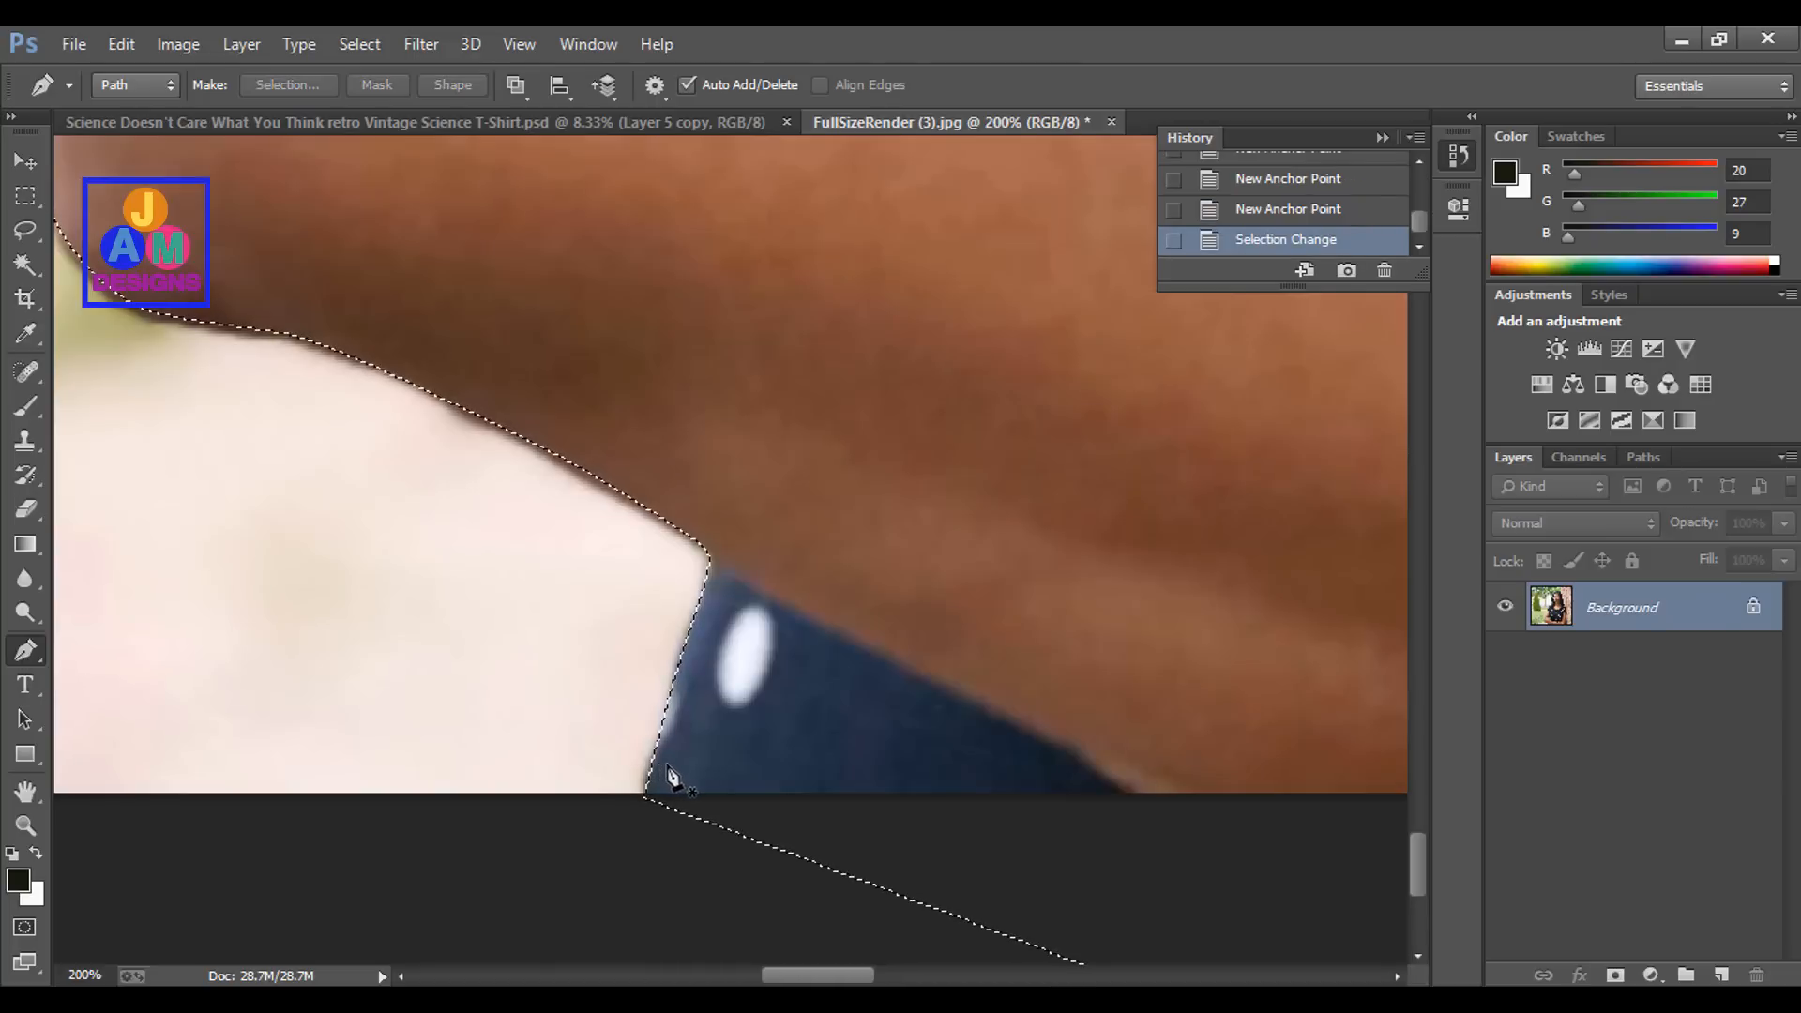
key("ctrl+alt+z")
key("ctrl+alt+z")
key("ctrl+alt+z")
key("ctrl+alt+z")
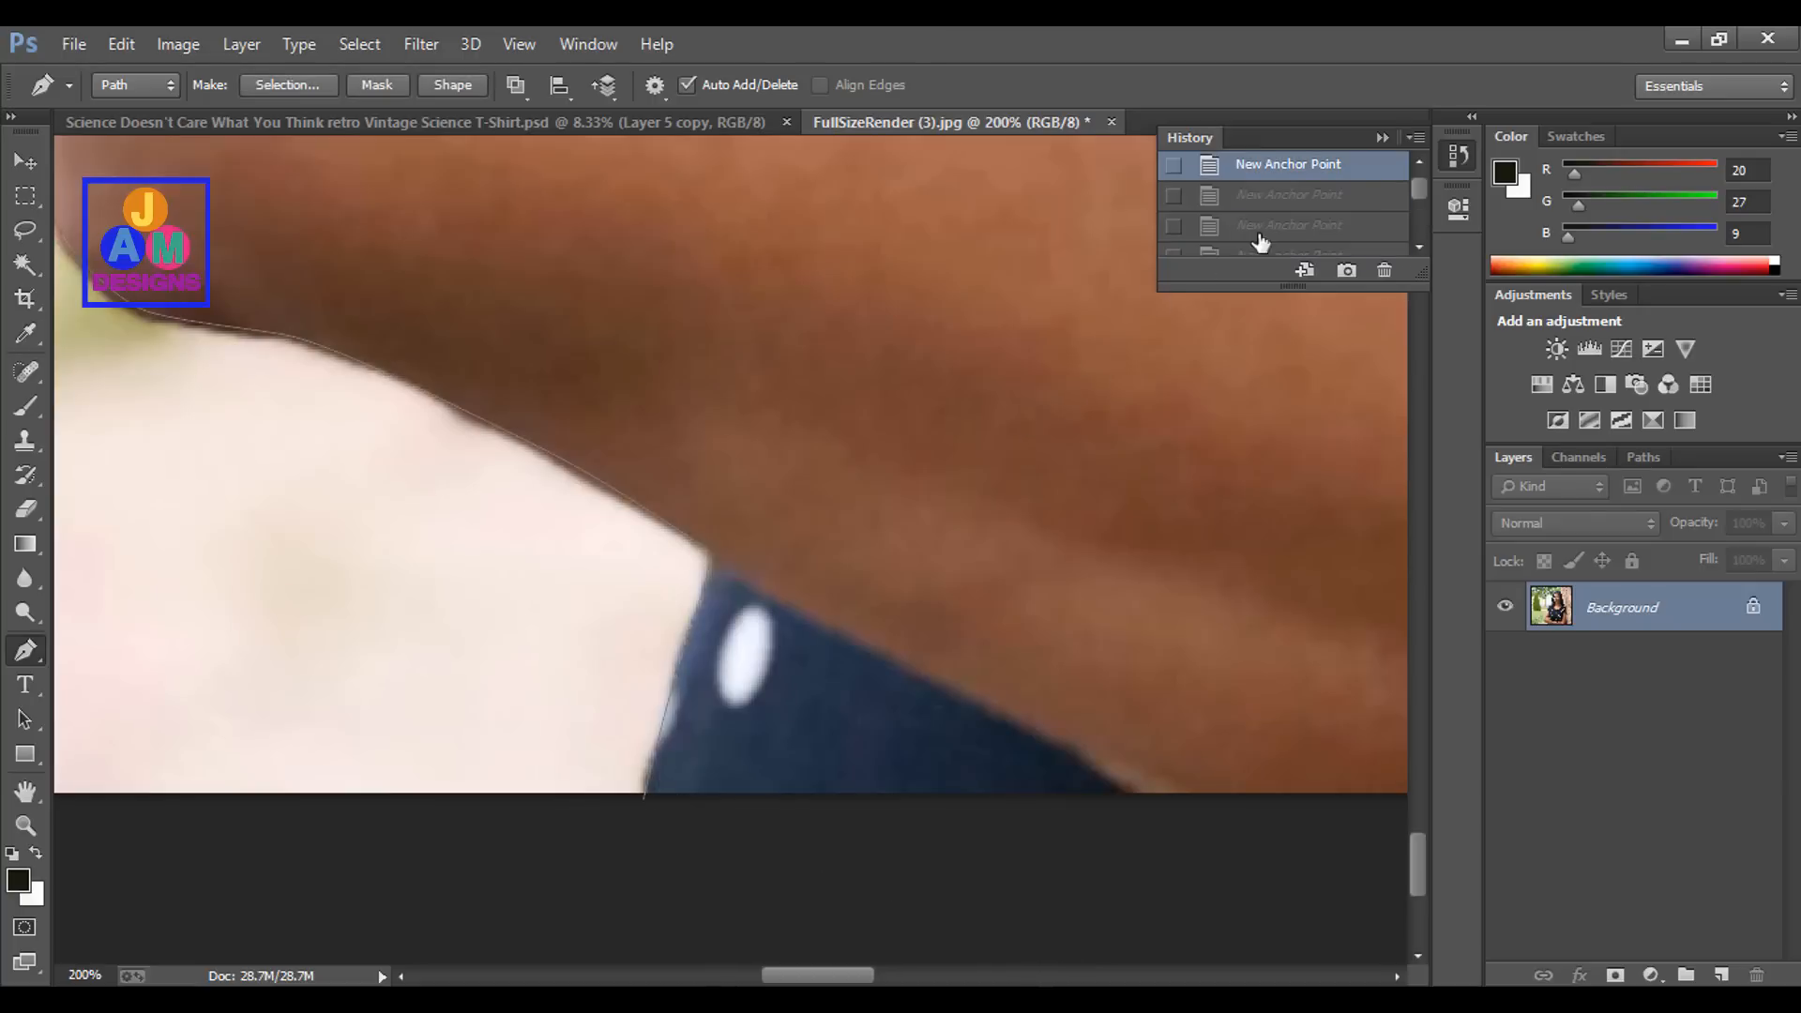
Restore the second New Anchor Point history state so the pen path can be continued
scroll(1332, 211, "up", 2)
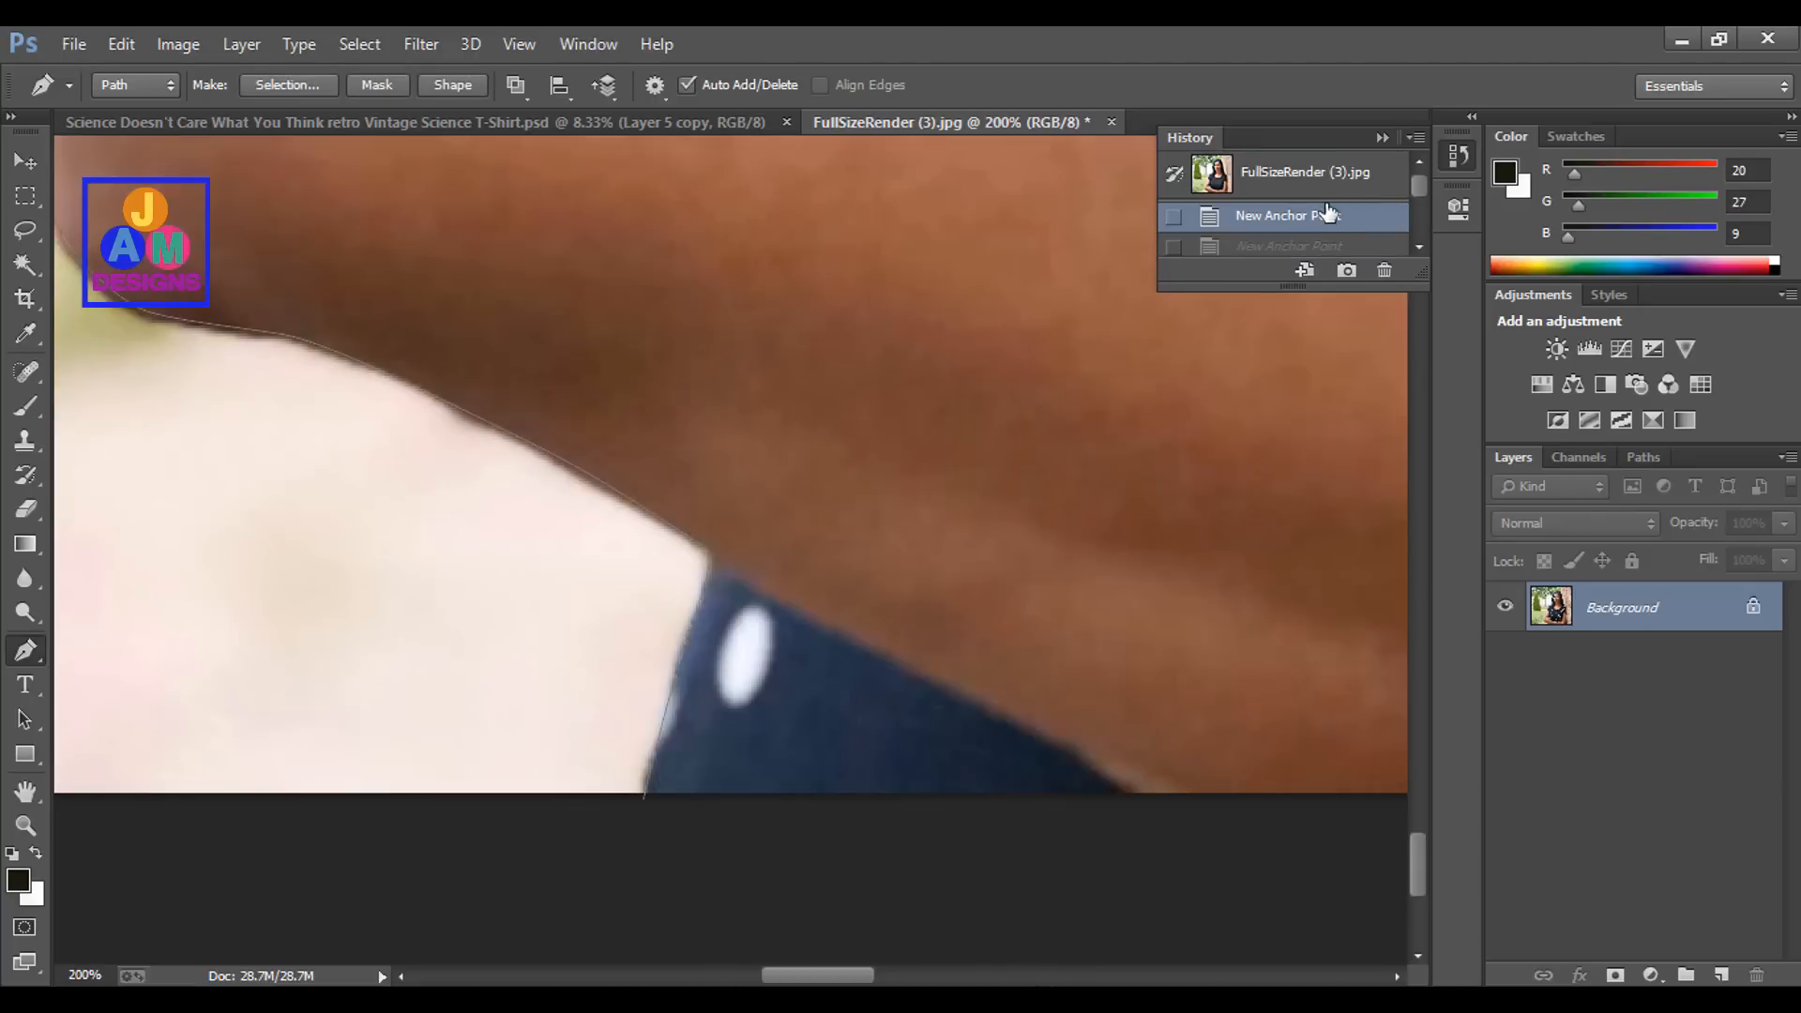
scroll(1318, 221, "down", 2)
left_click(1317, 213)
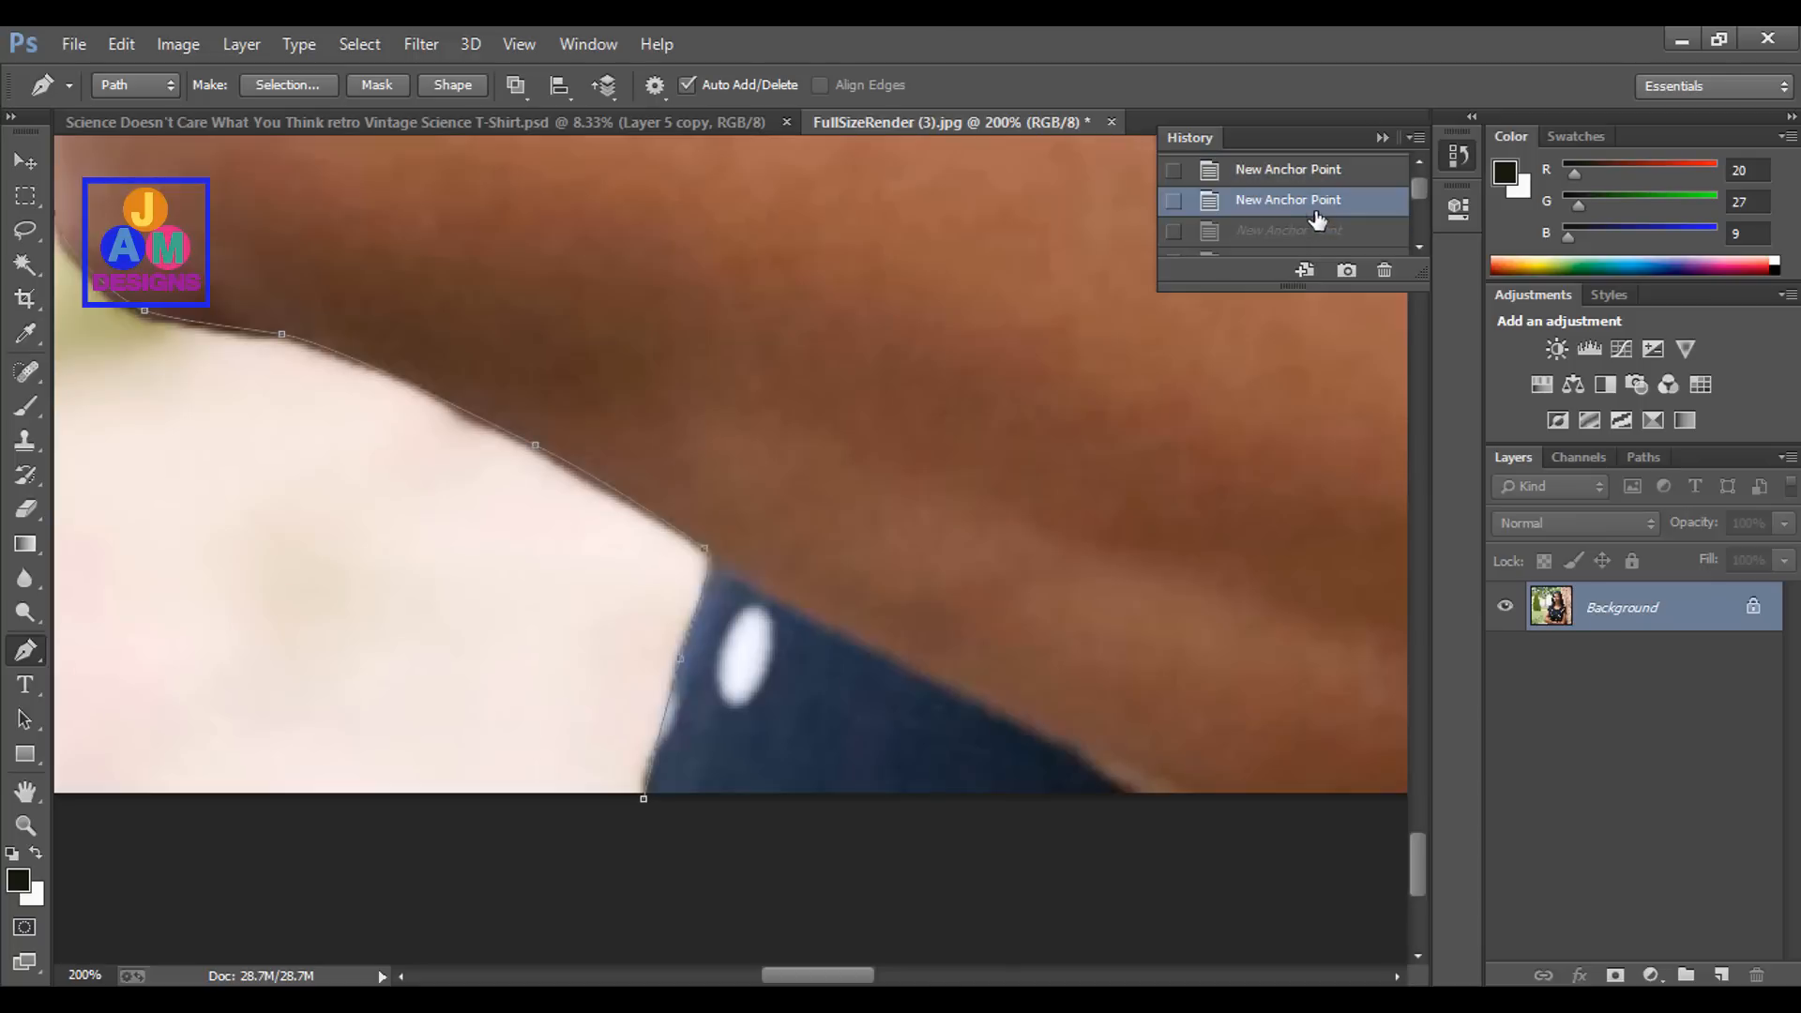
Examine the traced path from the elbow up the arm, sleeve, shoulder and hair to the top of the head
left_click_drag(796, 503, 916, 495)
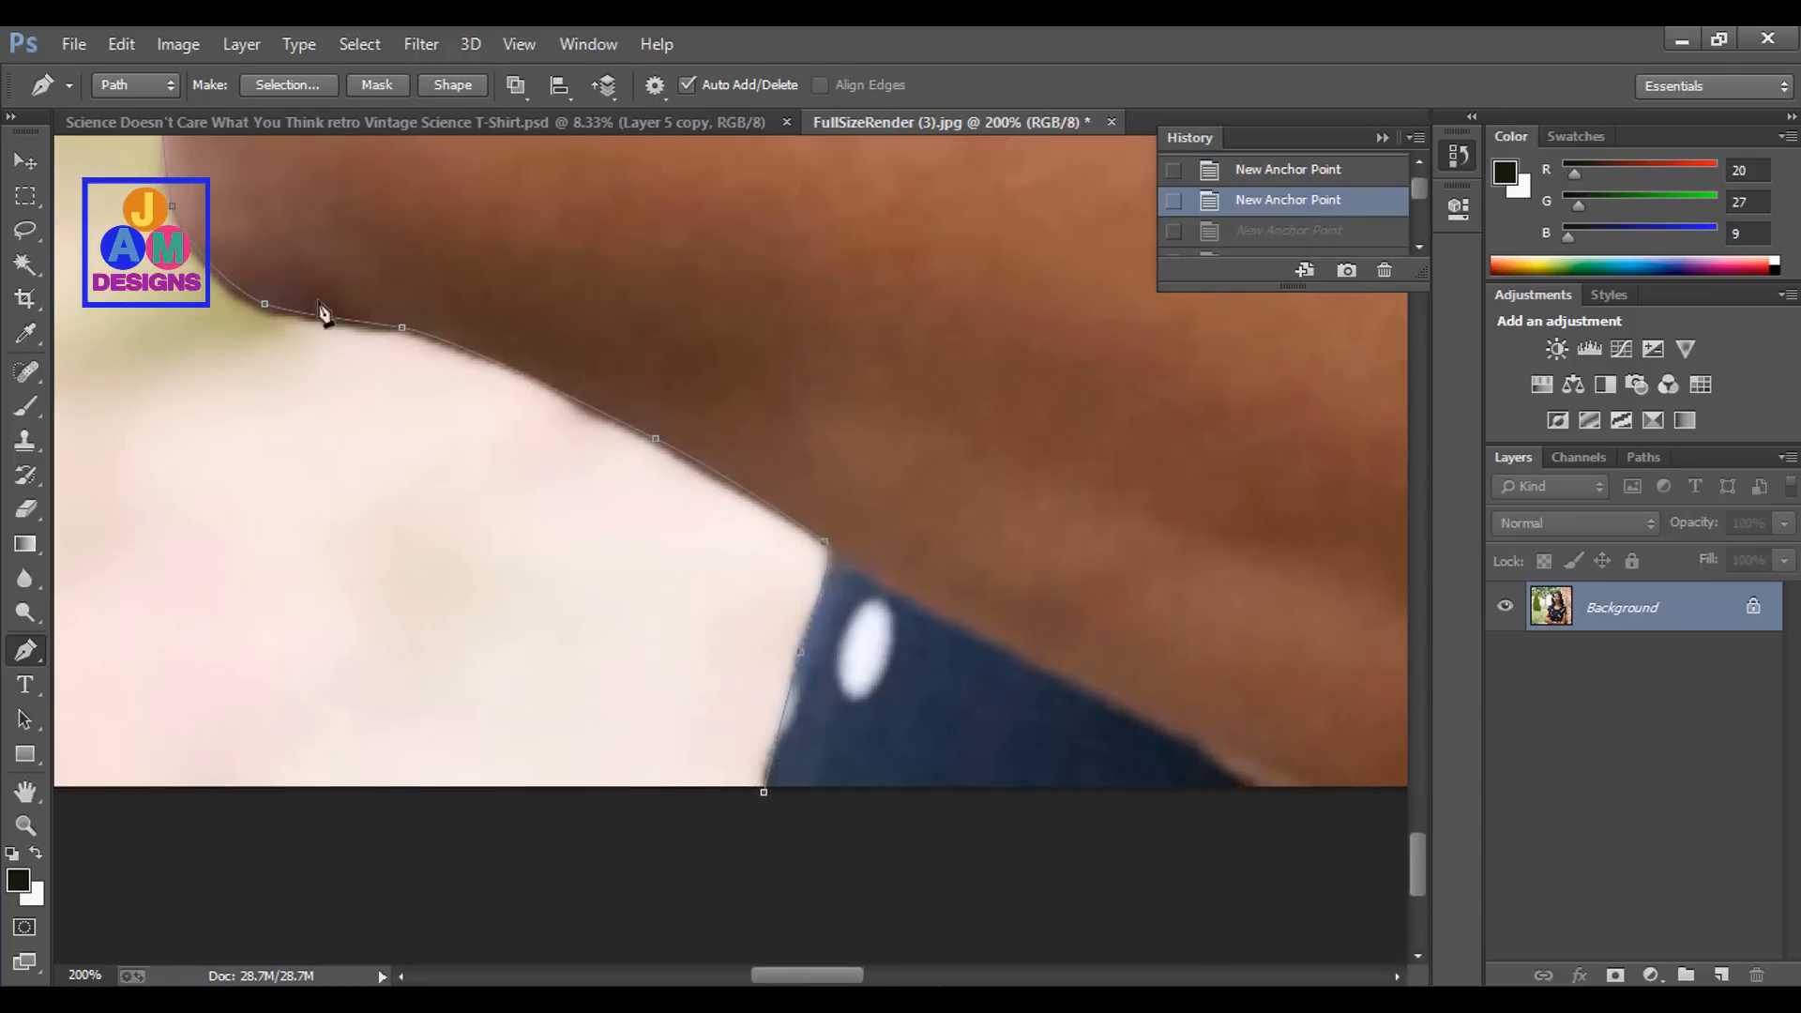
left_click_drag(431, 231, 501, 857)
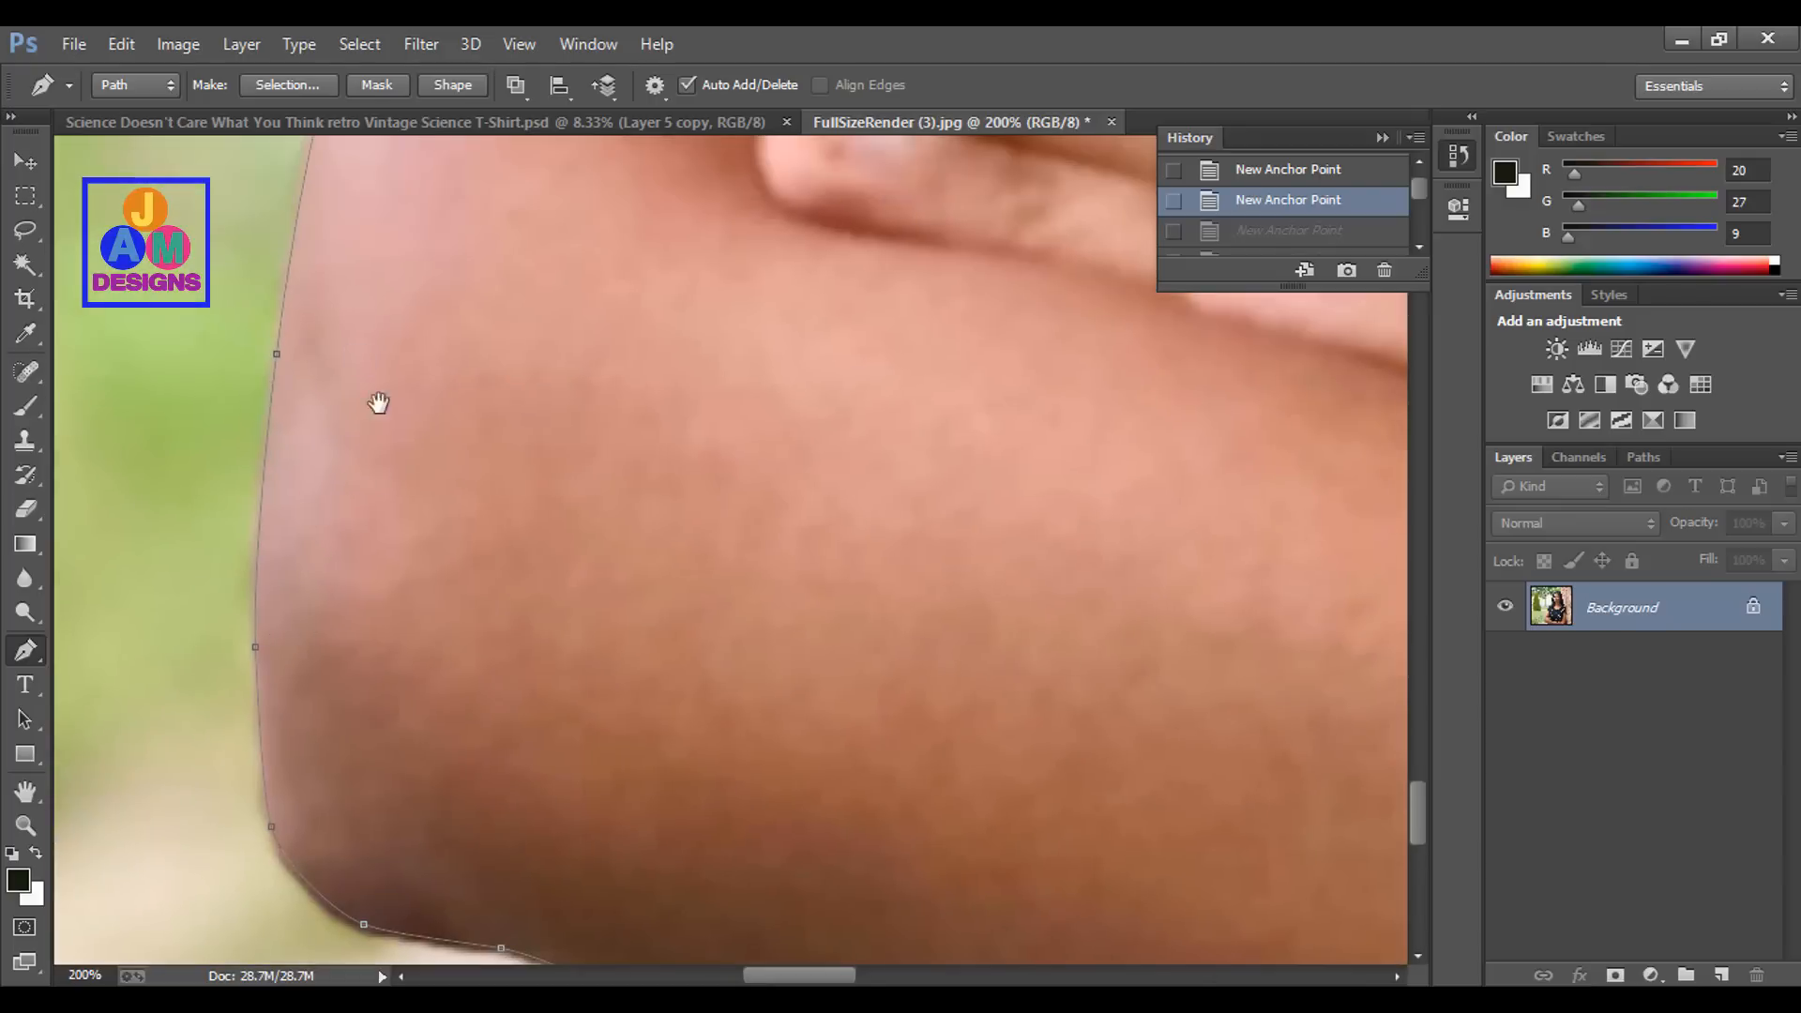
left_click_drag(362, 276, 346, 621)
left_click_drag(381, 169, 398, 594)
left_click_drag(543, 232, 486, 503)
left_click_drag(660, 242, 562, 631)
left_click_drag(647, 331, 566, 699)
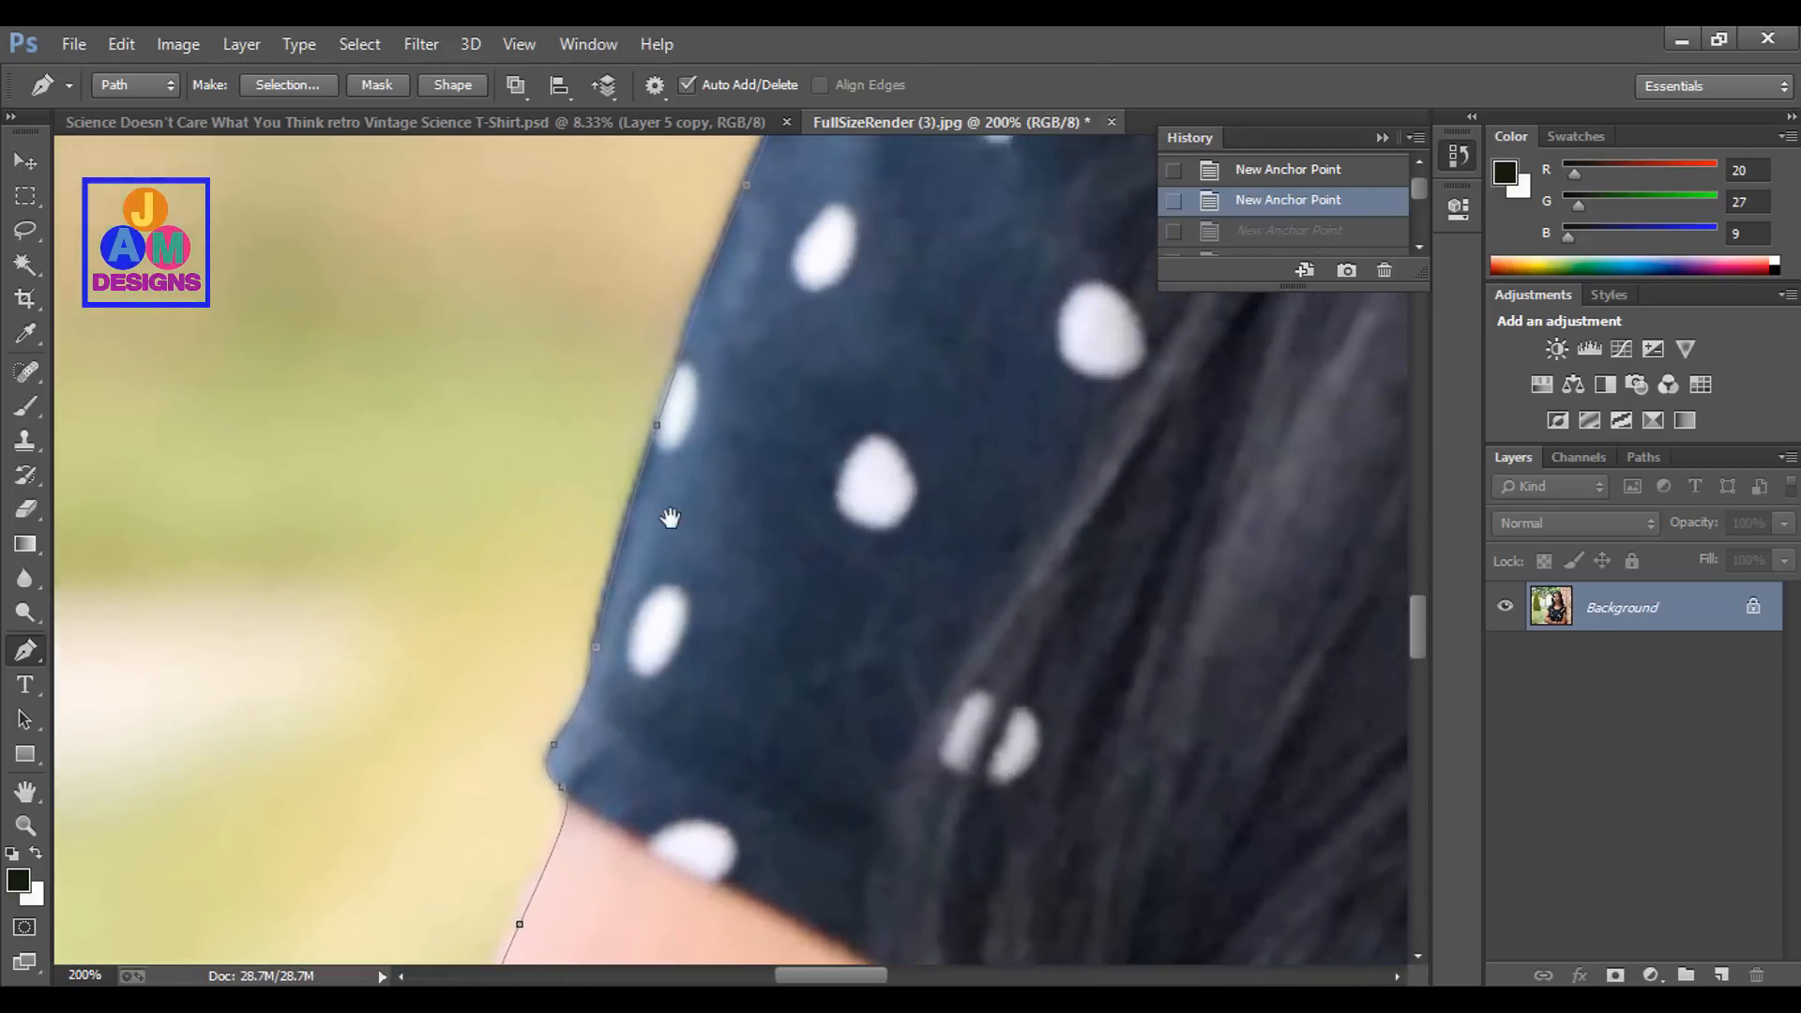
left_click_drag(691, 406, 526, 943)
left_click_drag(696, 483, 782, 519)
left_click_drag(861, 339, 750, 808)
left_click_drag(773, 518, 667, 700)
left_click_drag(563, 525, 526, 707)
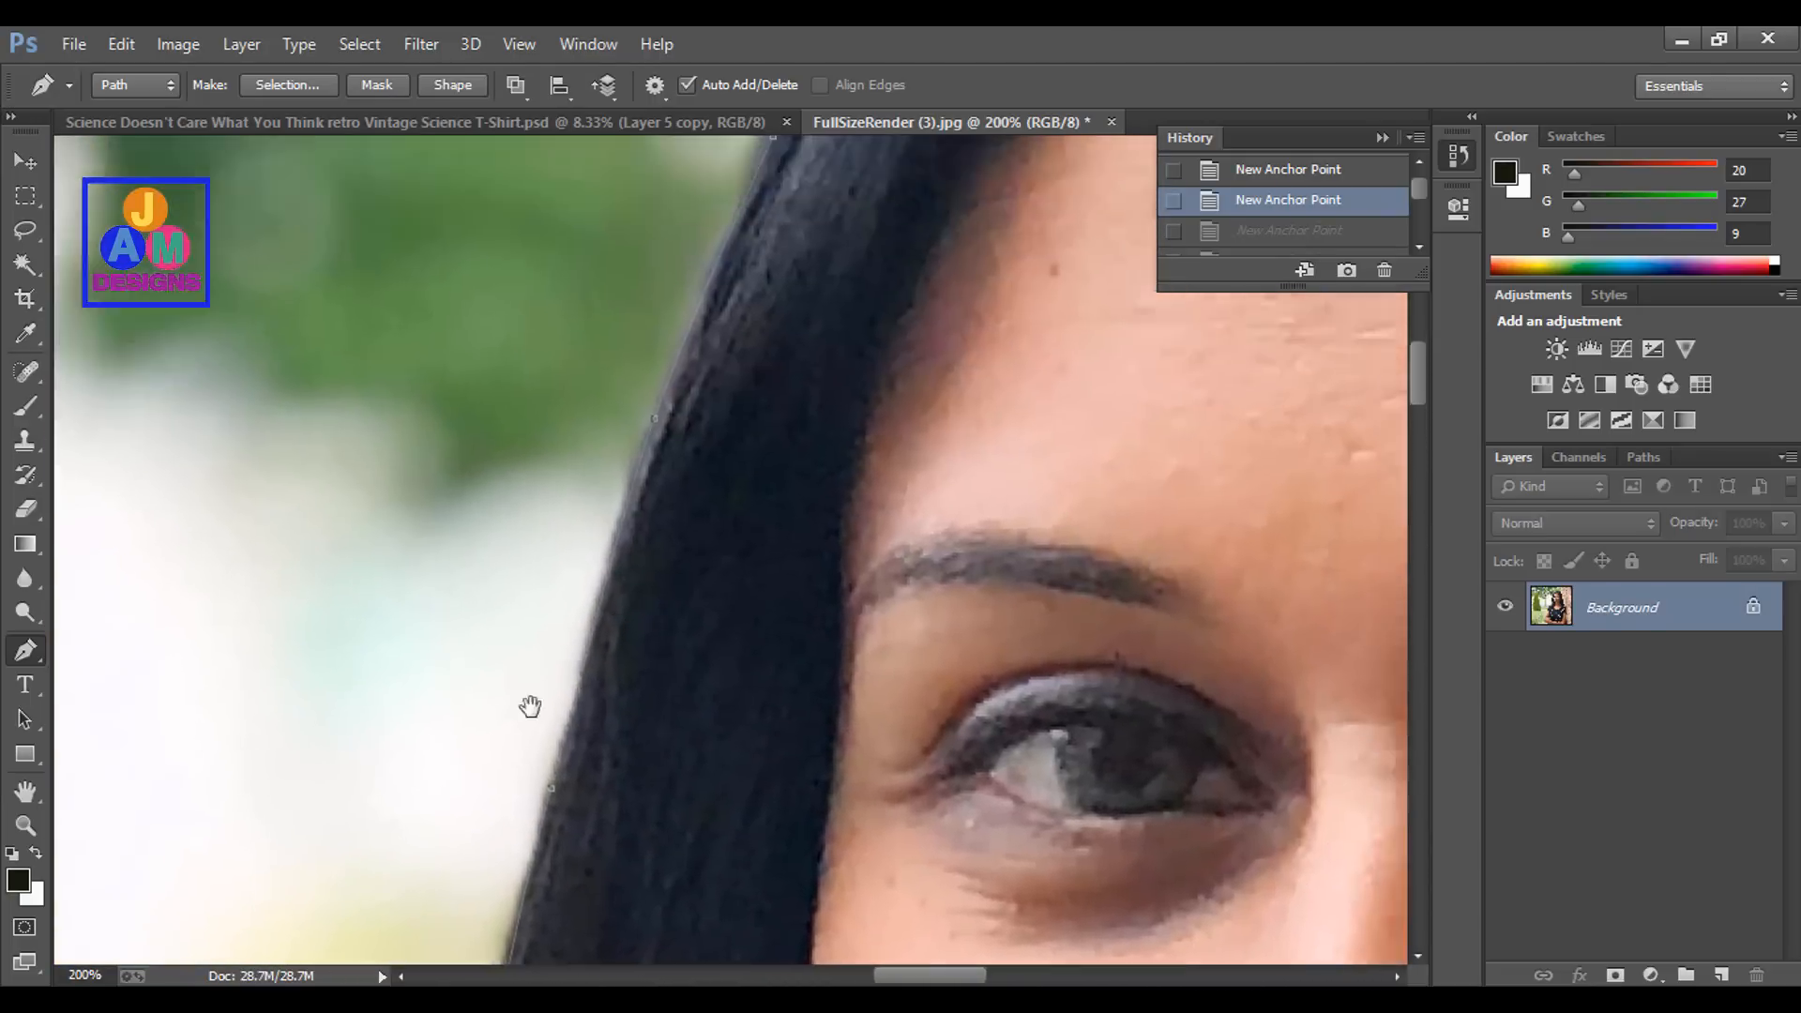
left_click_drag(610, 305, 611, 427)
left_click_drag(753, 188, 494, 707)
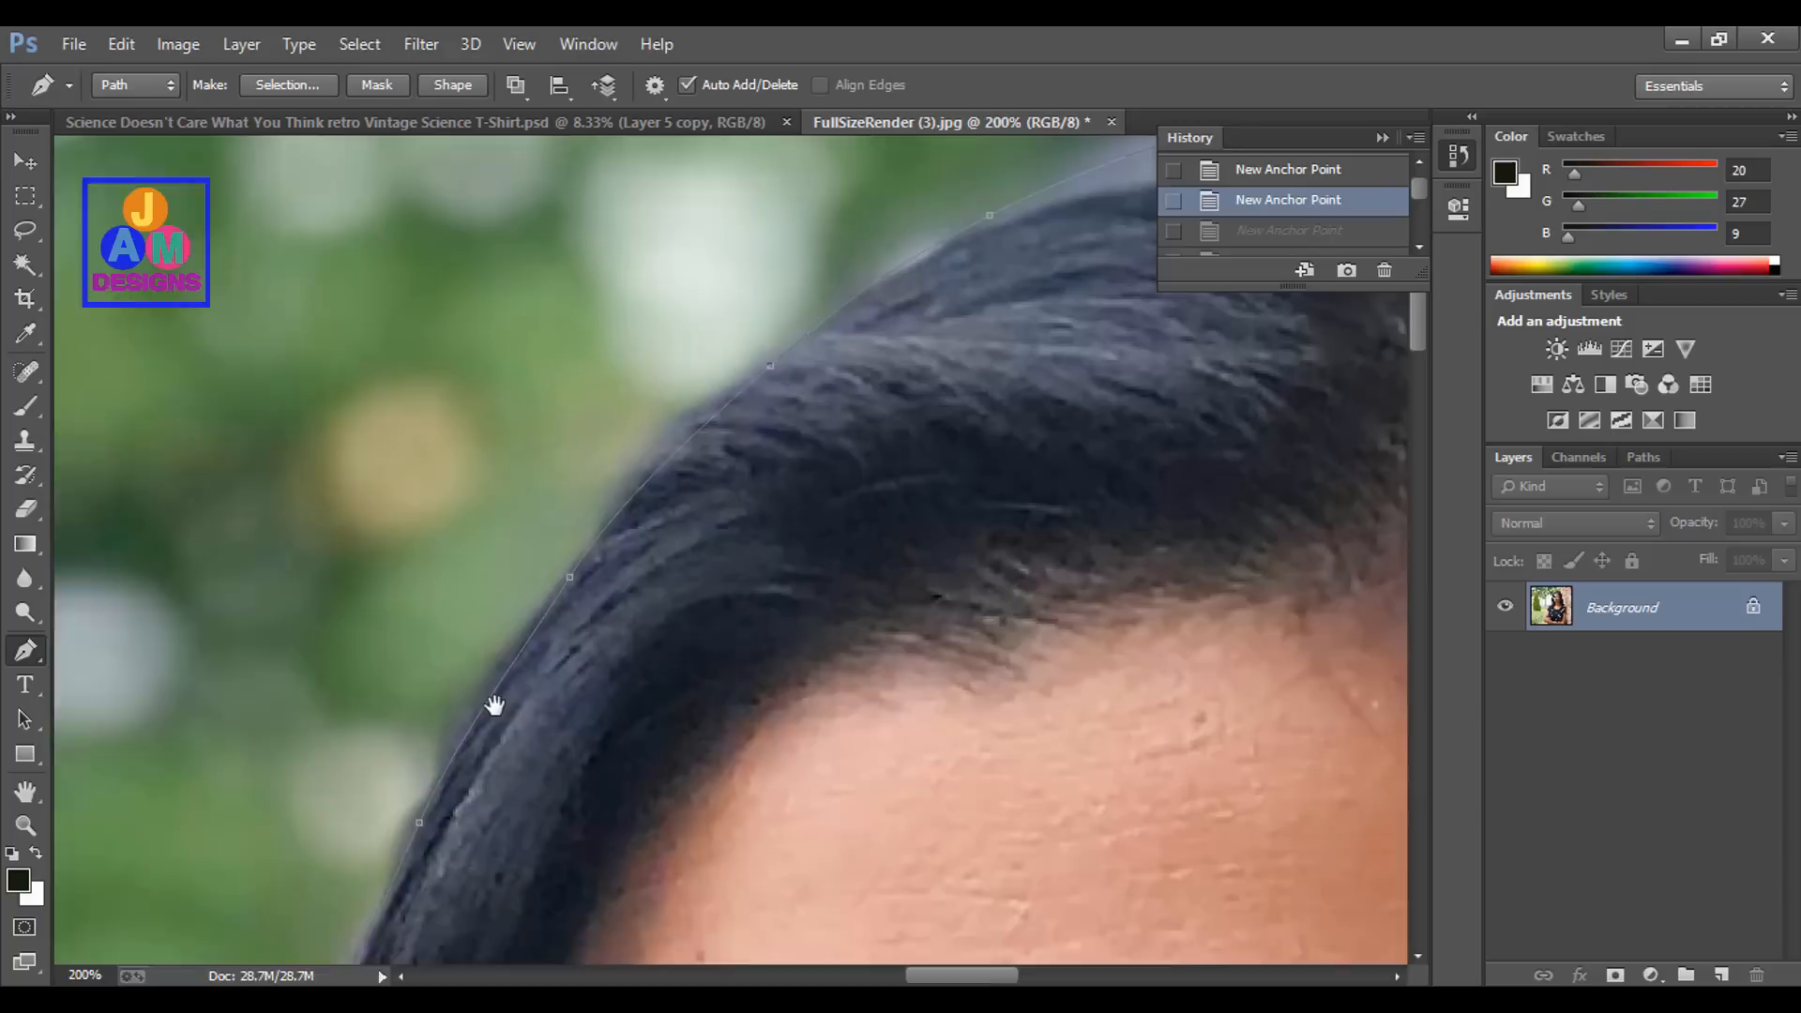
left_click_drag(816, 385, 703, 358)
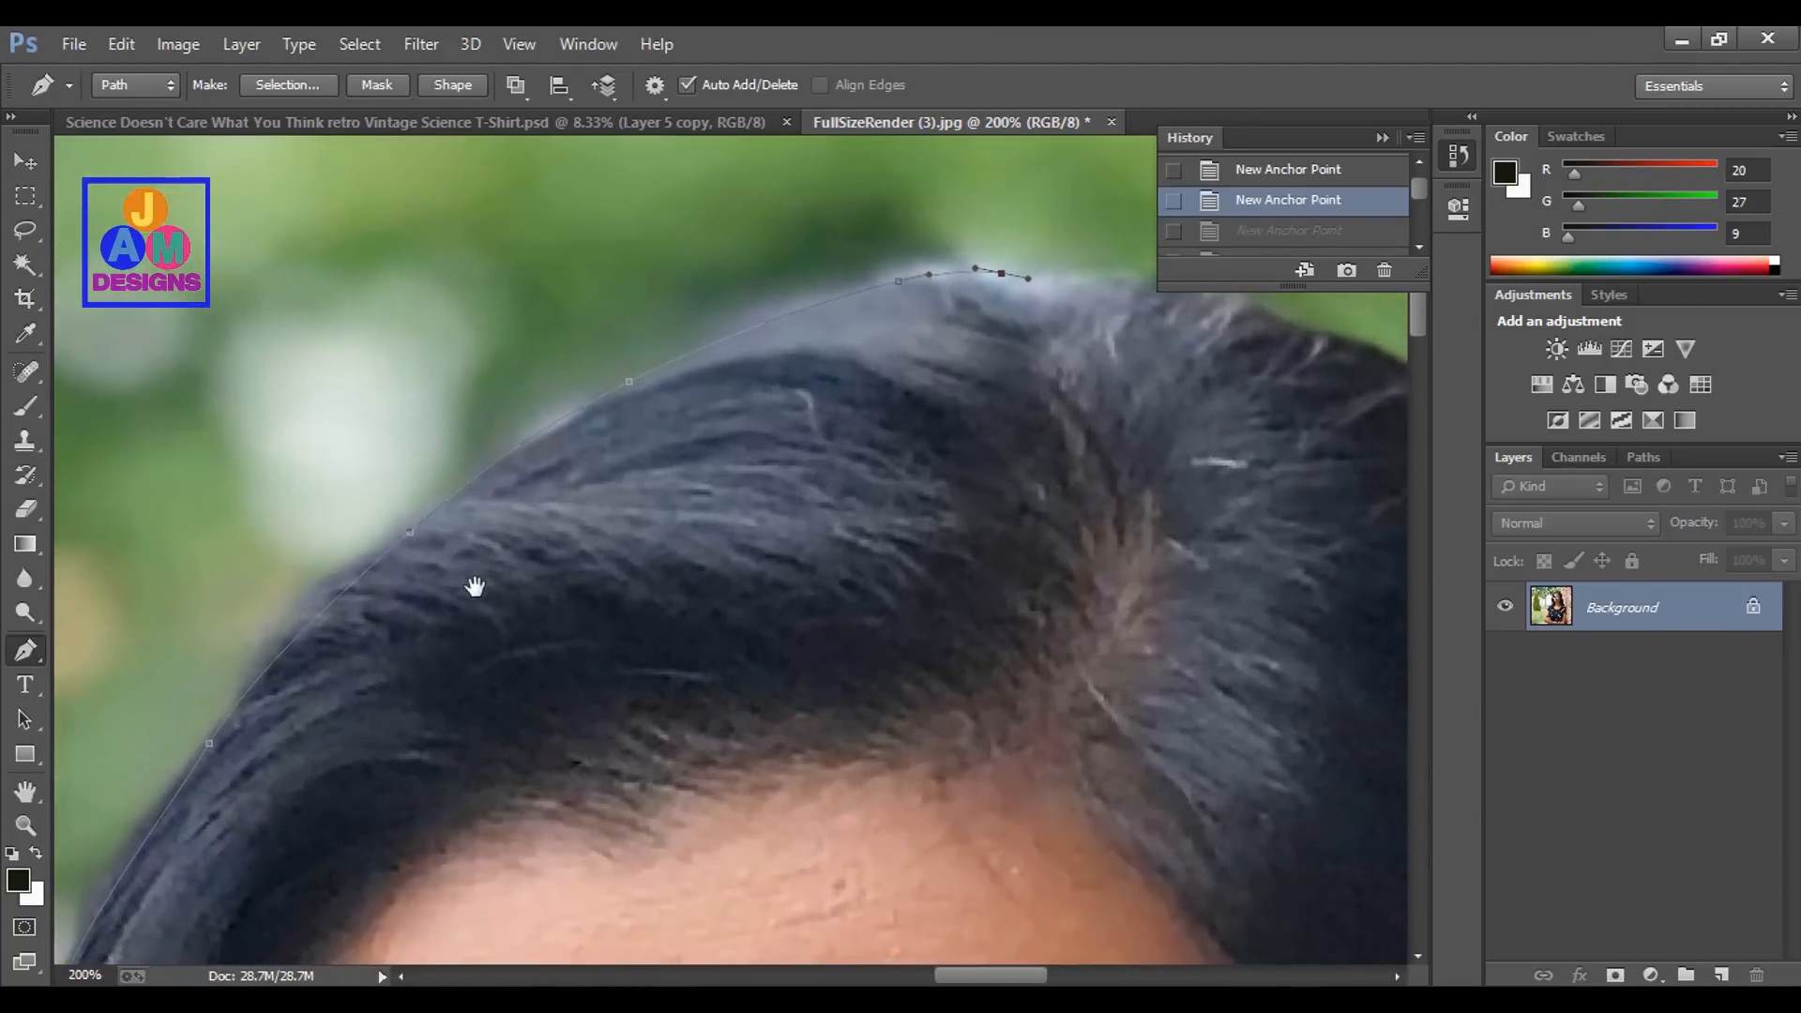
left_click_drag(684, 535, 547, 559)
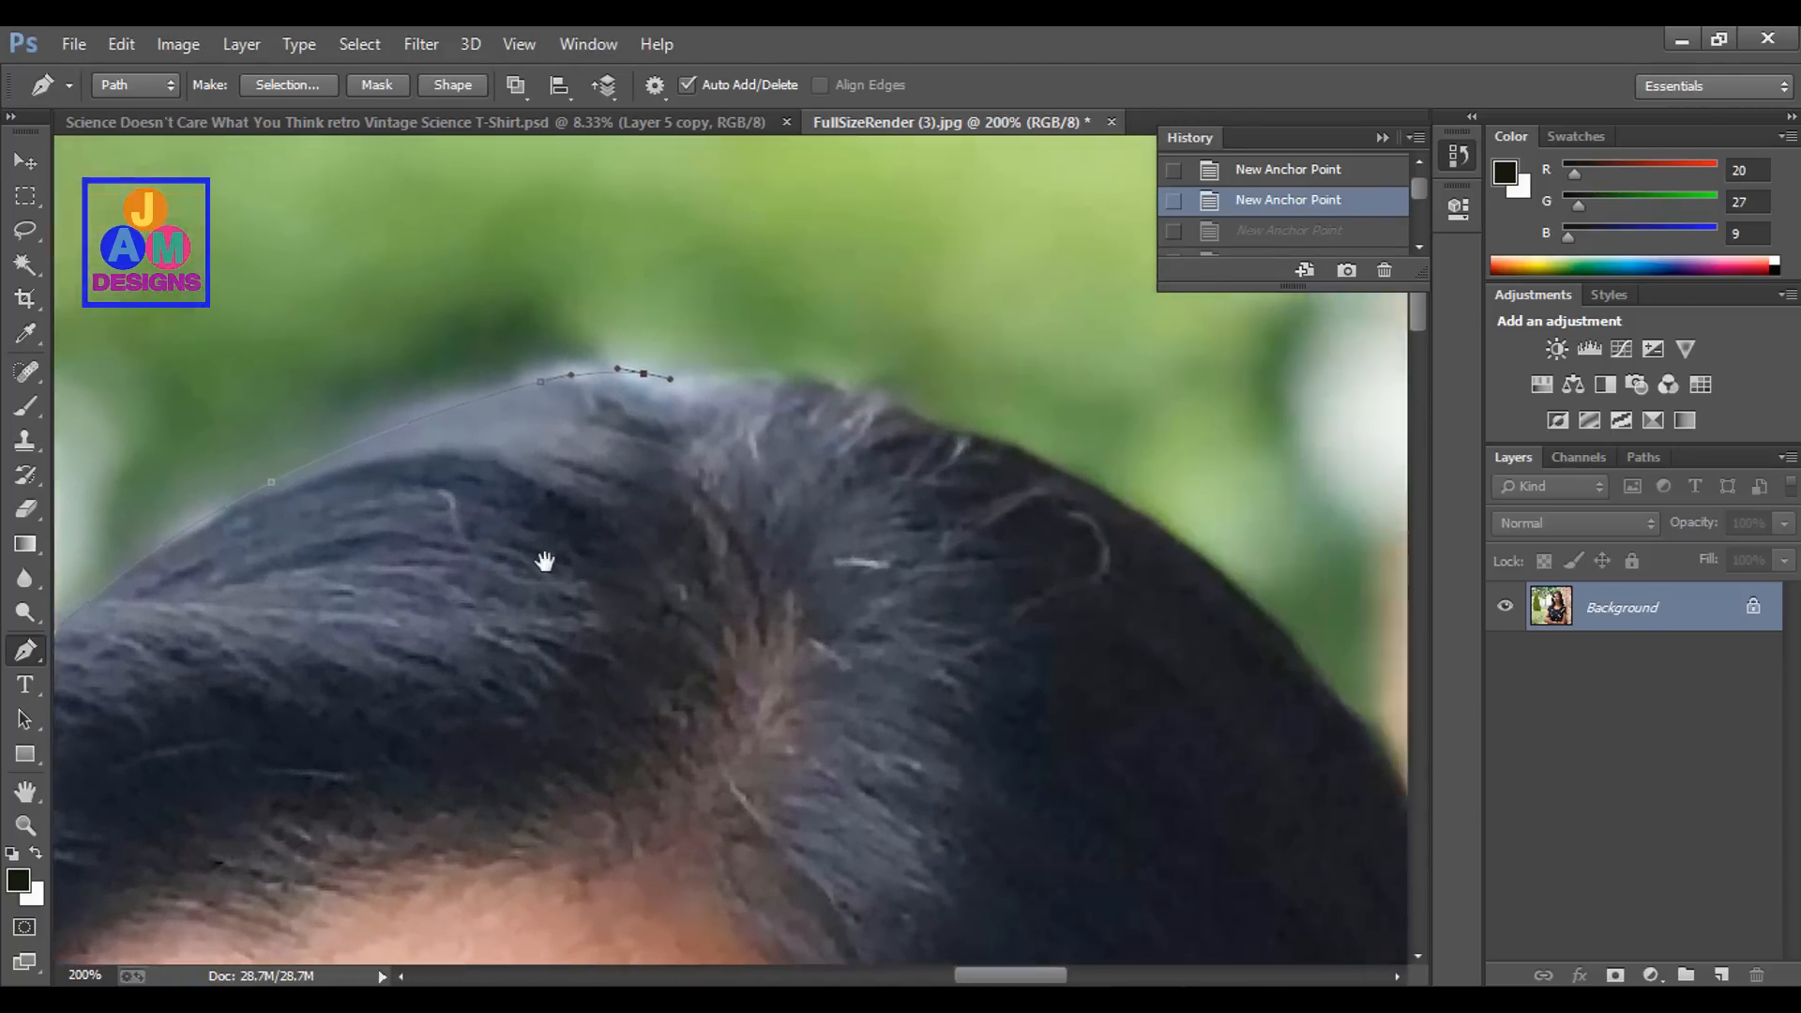
Continue the pen path with curved anchor points over the crown and down the hair to the brick wall, redoing the misplaced point
left_click_drag(581, 432, 618, 425)
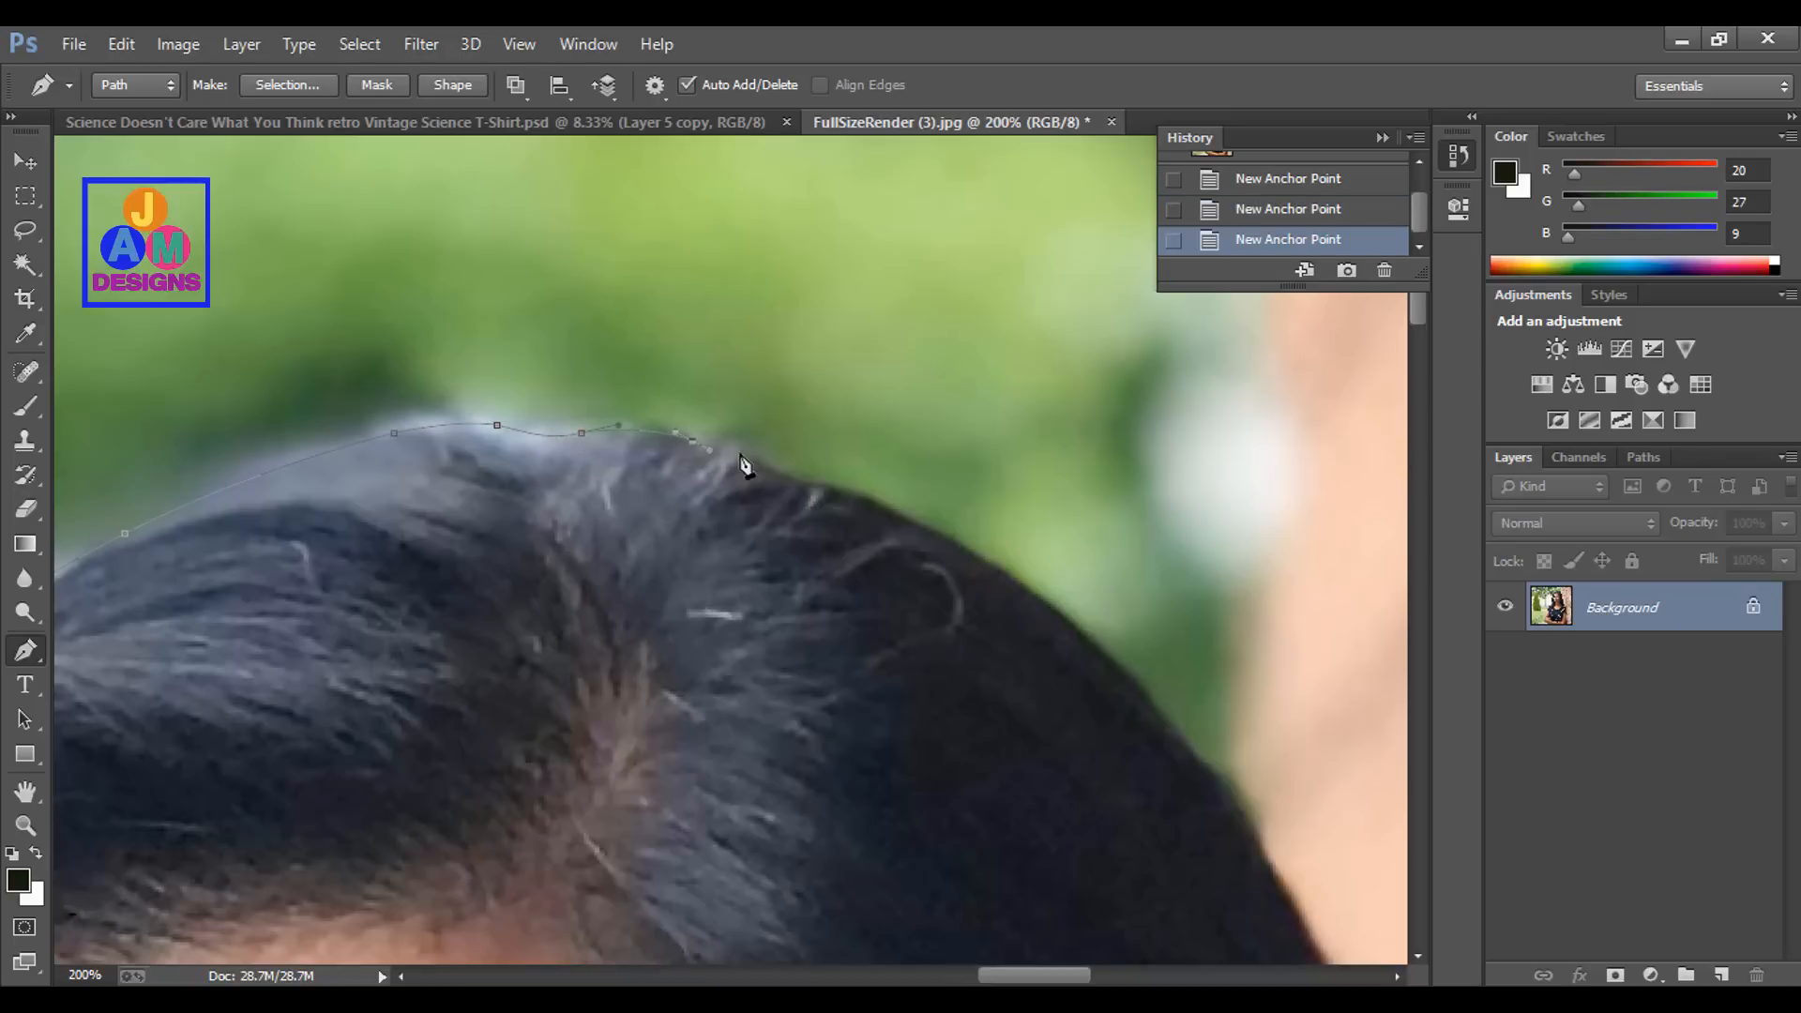
left_click_drag(771, 472, 895, 516)
left_click_drag(985, 597, 838, 530)
left_click_drag(894, 579, 955, 646)
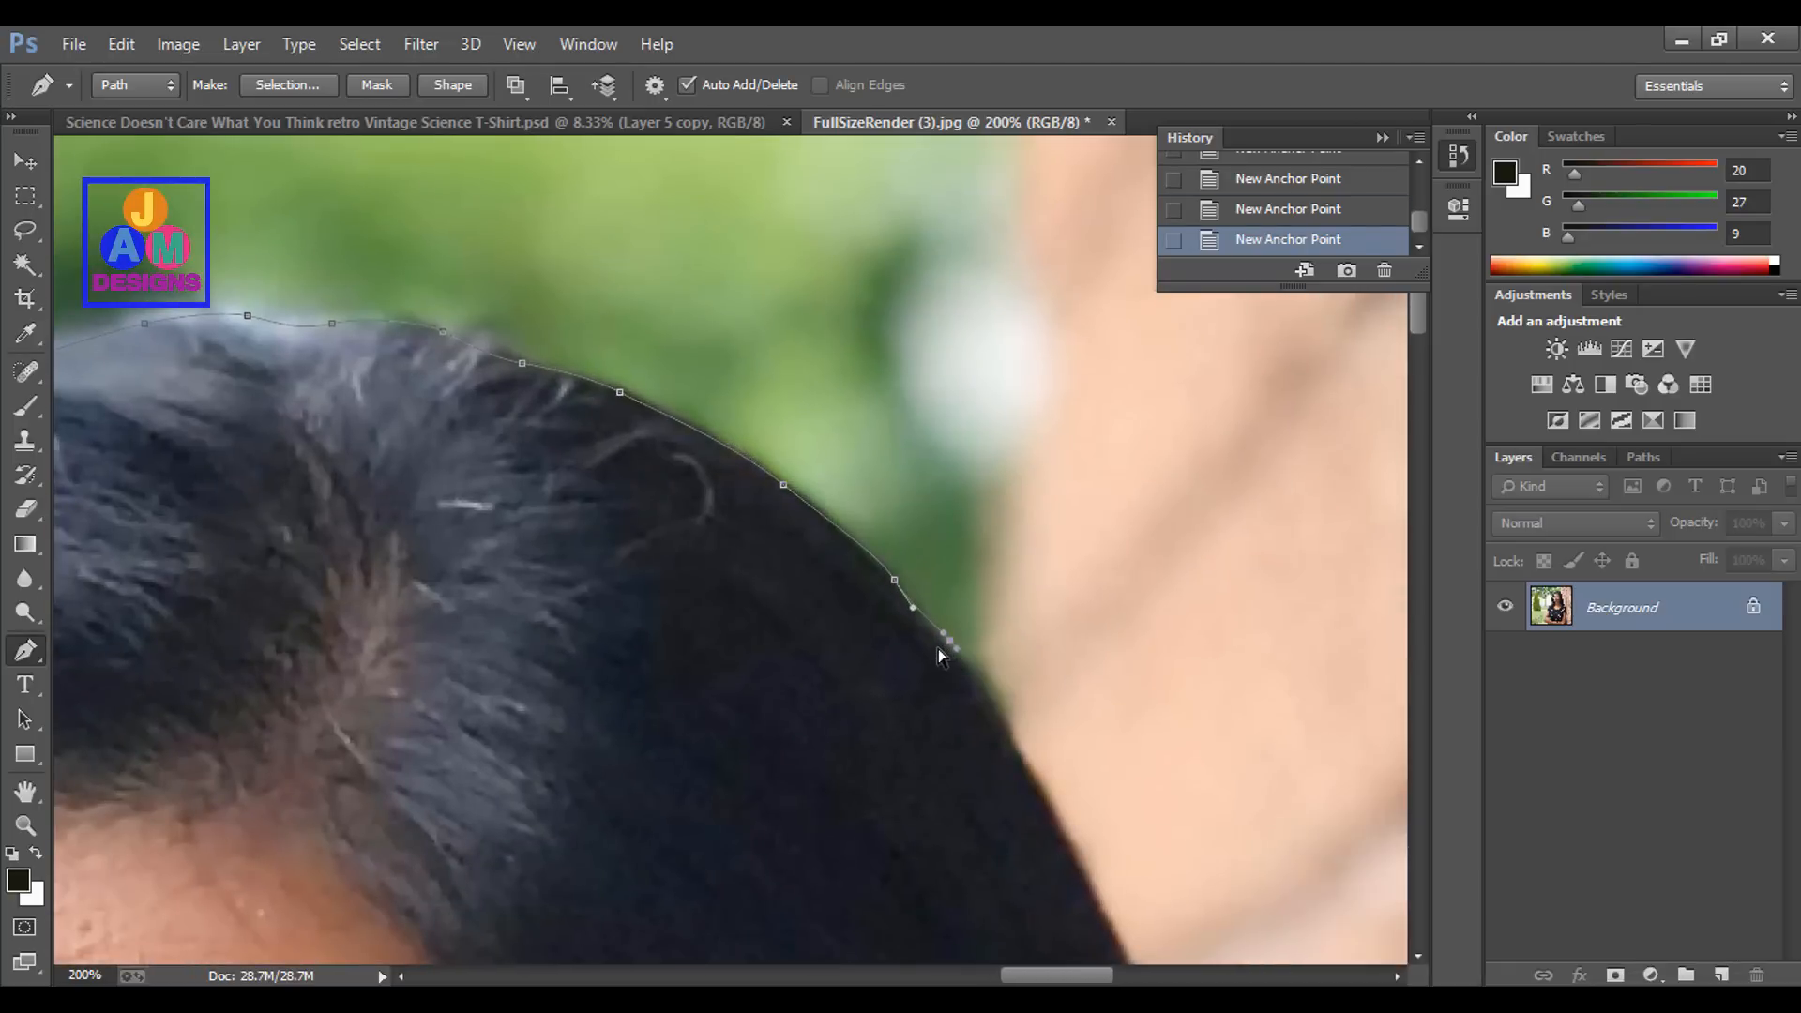
key("ctrl+z")
left_click_drag(942, 644, 1004, 710)
Trace the brick wall's vertical edge upward from the hair with curved anchor points, ending just beyond the photo's upper edge
left_click_drag(994, 621, 998, 561)
left_click_drag(1019, 485, 1021, 651)
left_click_drag(1020, 591, 993, 516)
left_click_drag(1020, 415, 995, 793)
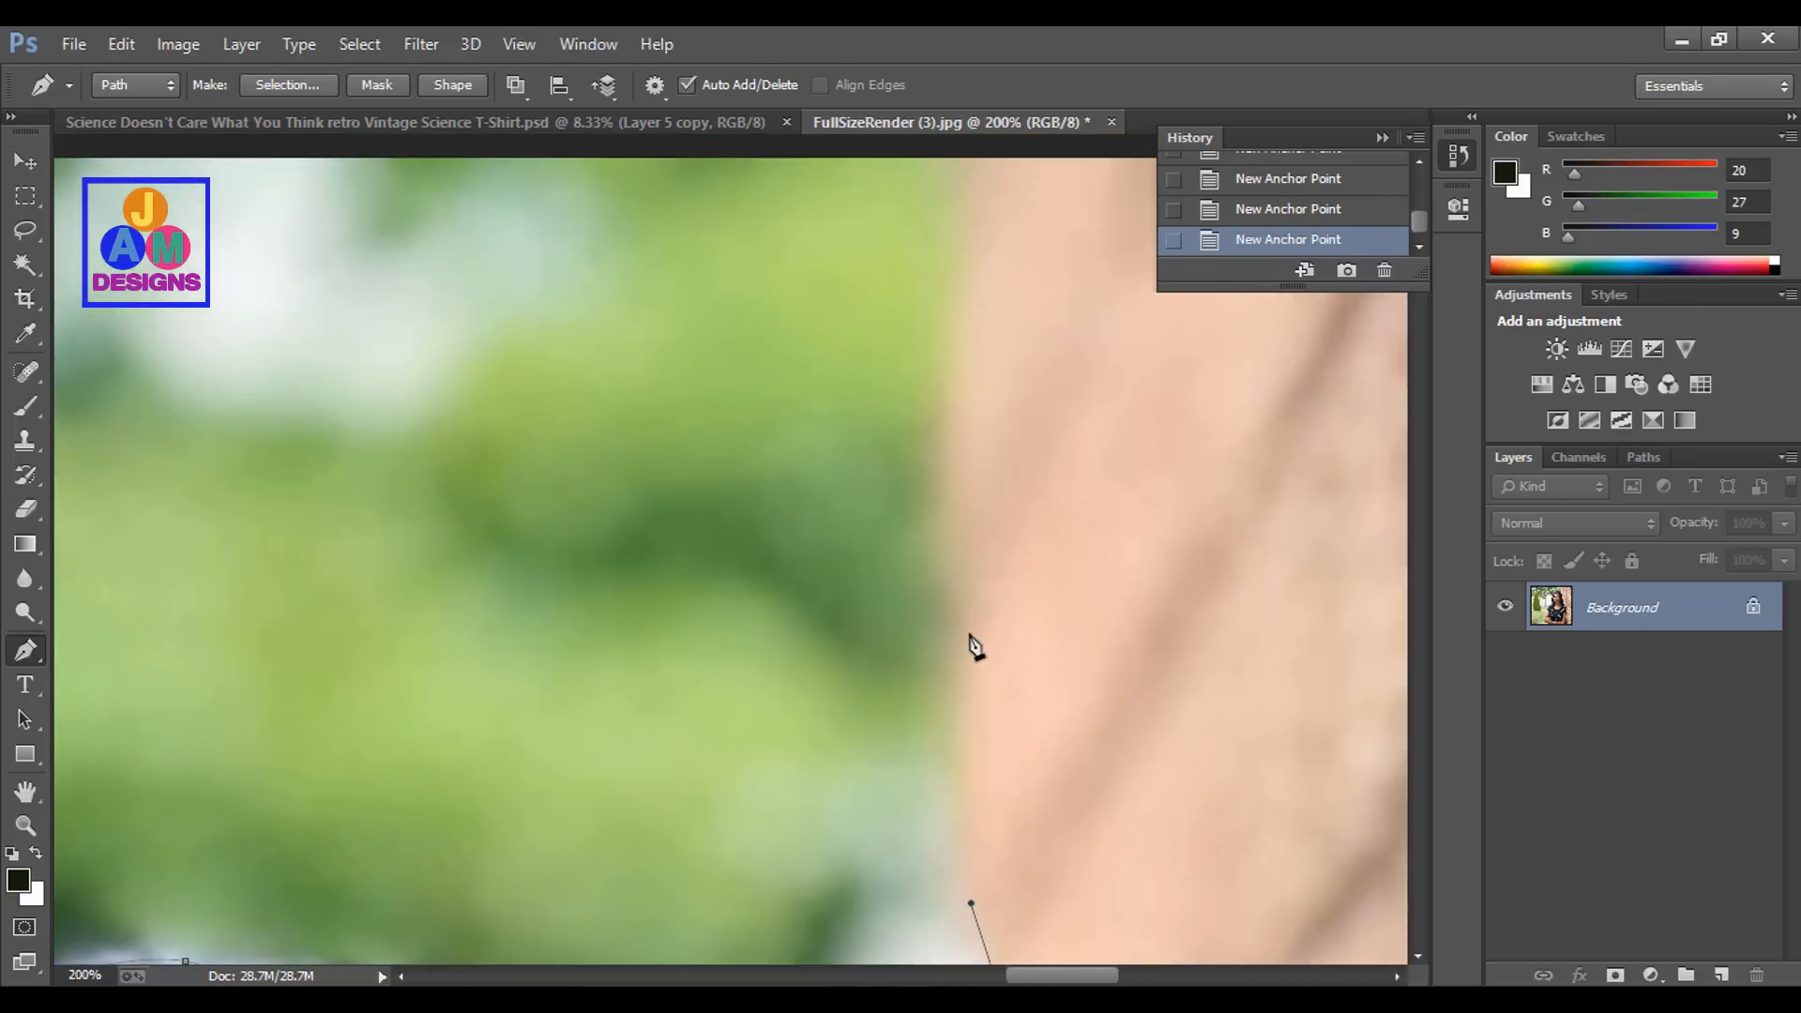
left_click_drag(967, 660, 924, 762)
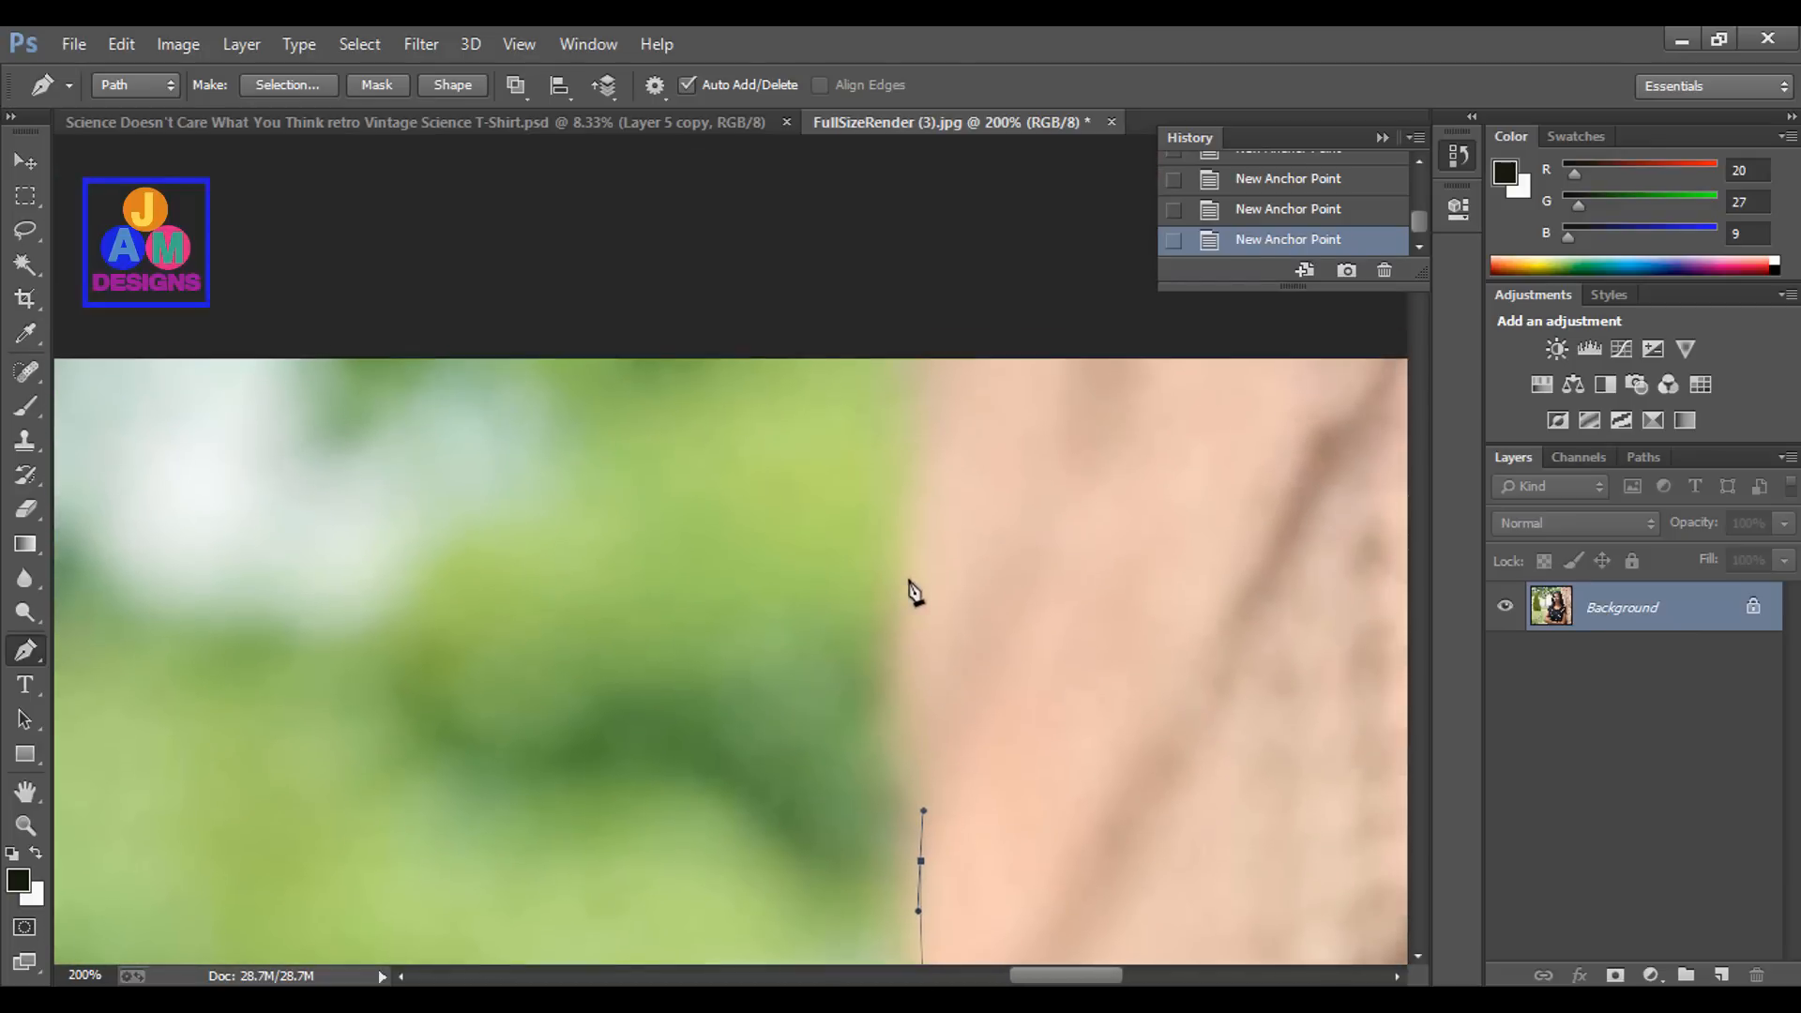
left_click_drag(910, 602, 917, 514)
left_click_drag(924, 386, 917, 328)
left_click(909, 298)
Extend the path outside the photo around the brick wall and close it at the starting anchor below the woman's elbow
key("ctrl+minus")
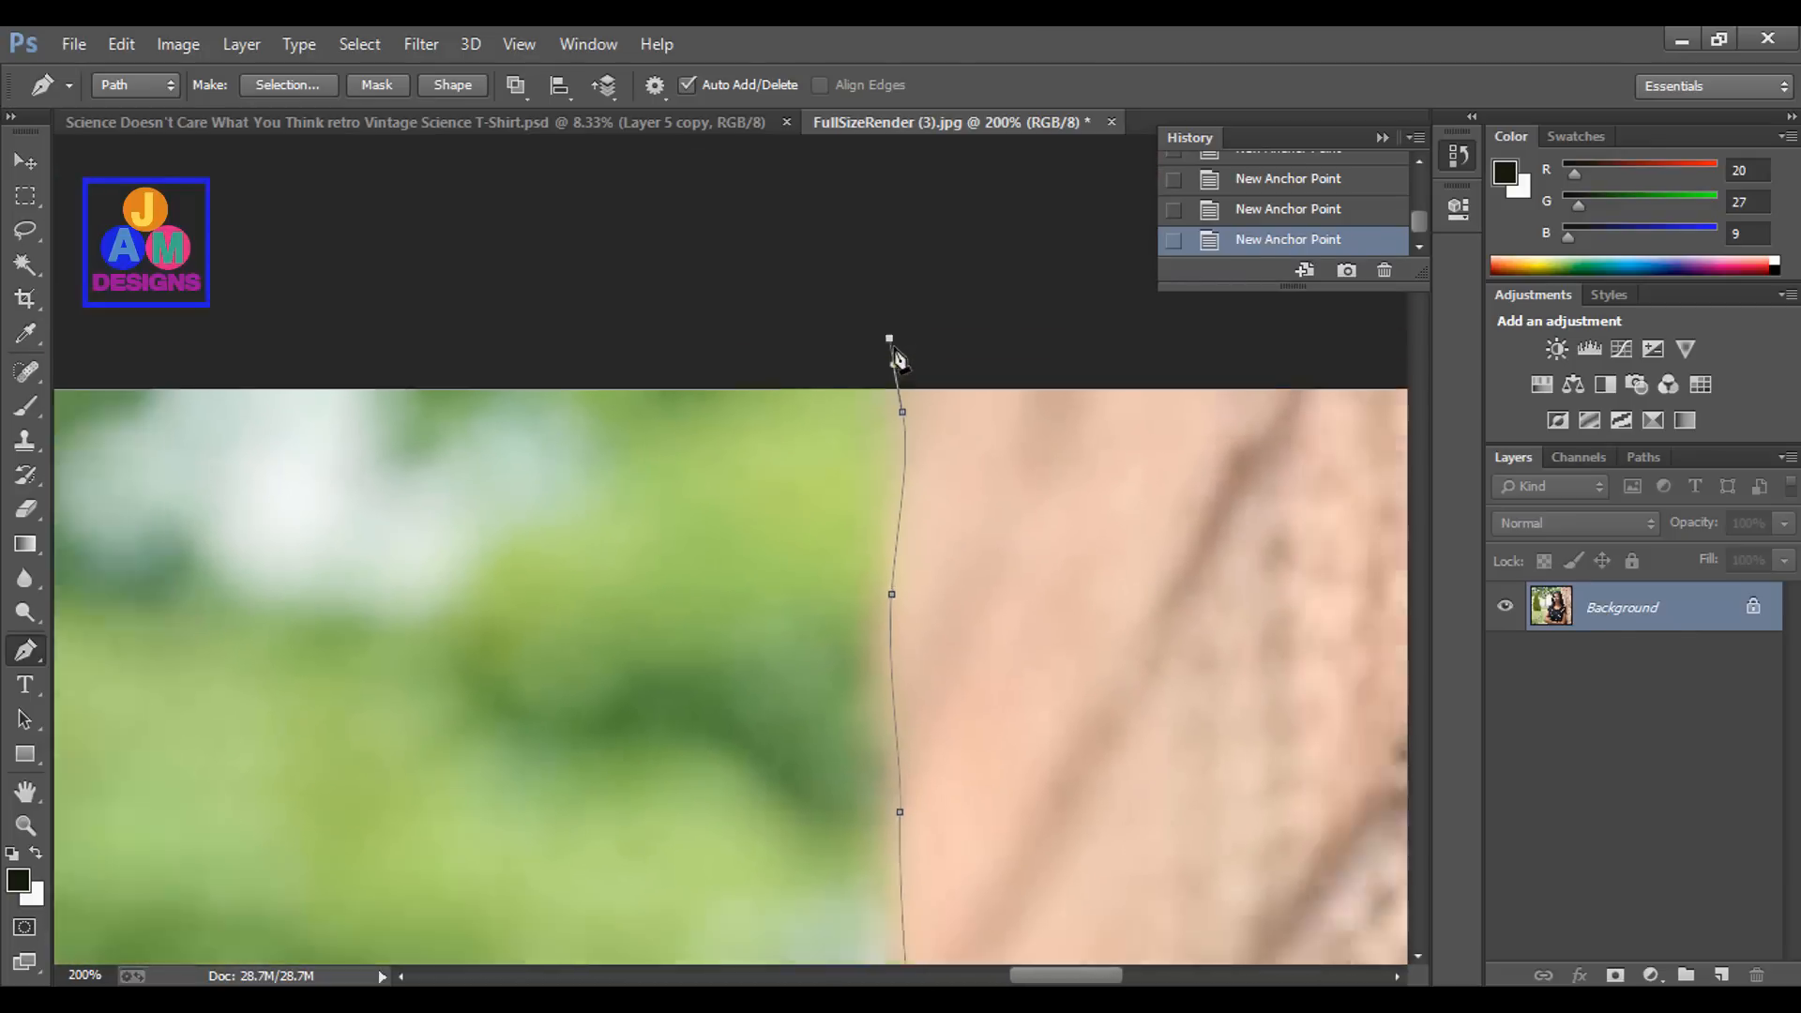
key("ctrl+minus")
key("ctrl+minus")
key("ctrl+minus")
key("ctrl+minus")
key("ctrl+minus")
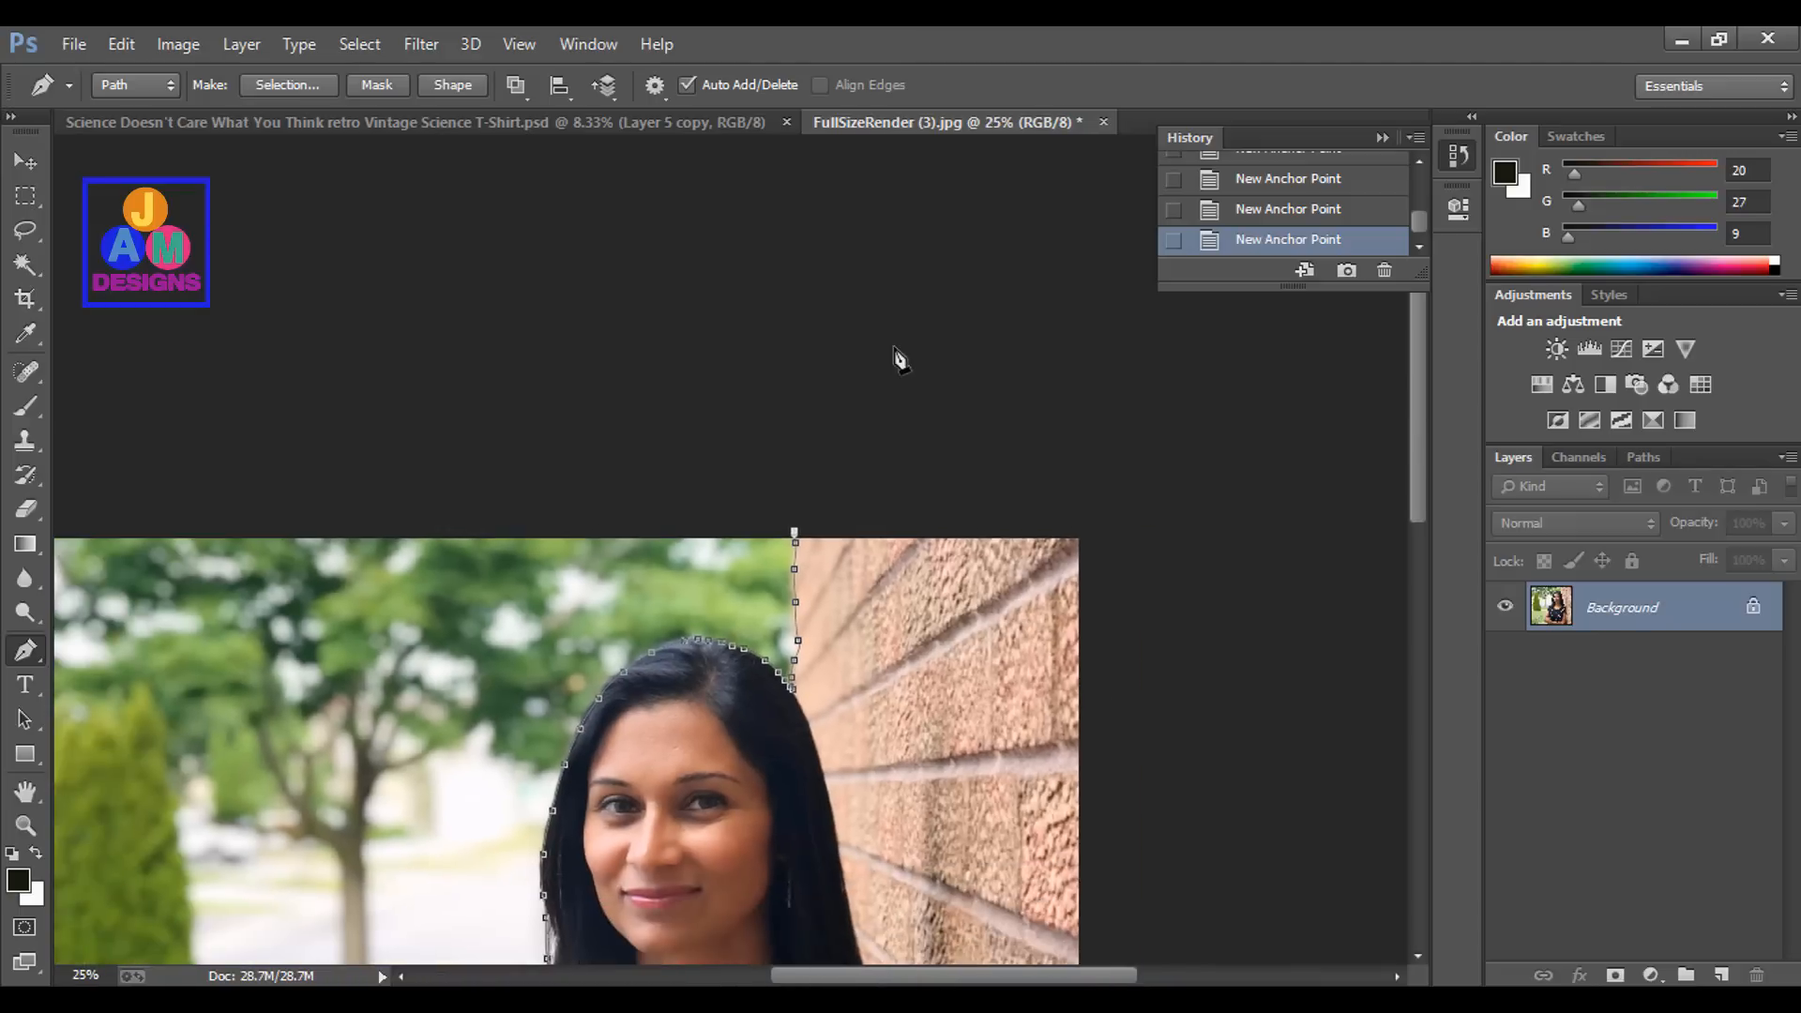
key("ctrl+minus")
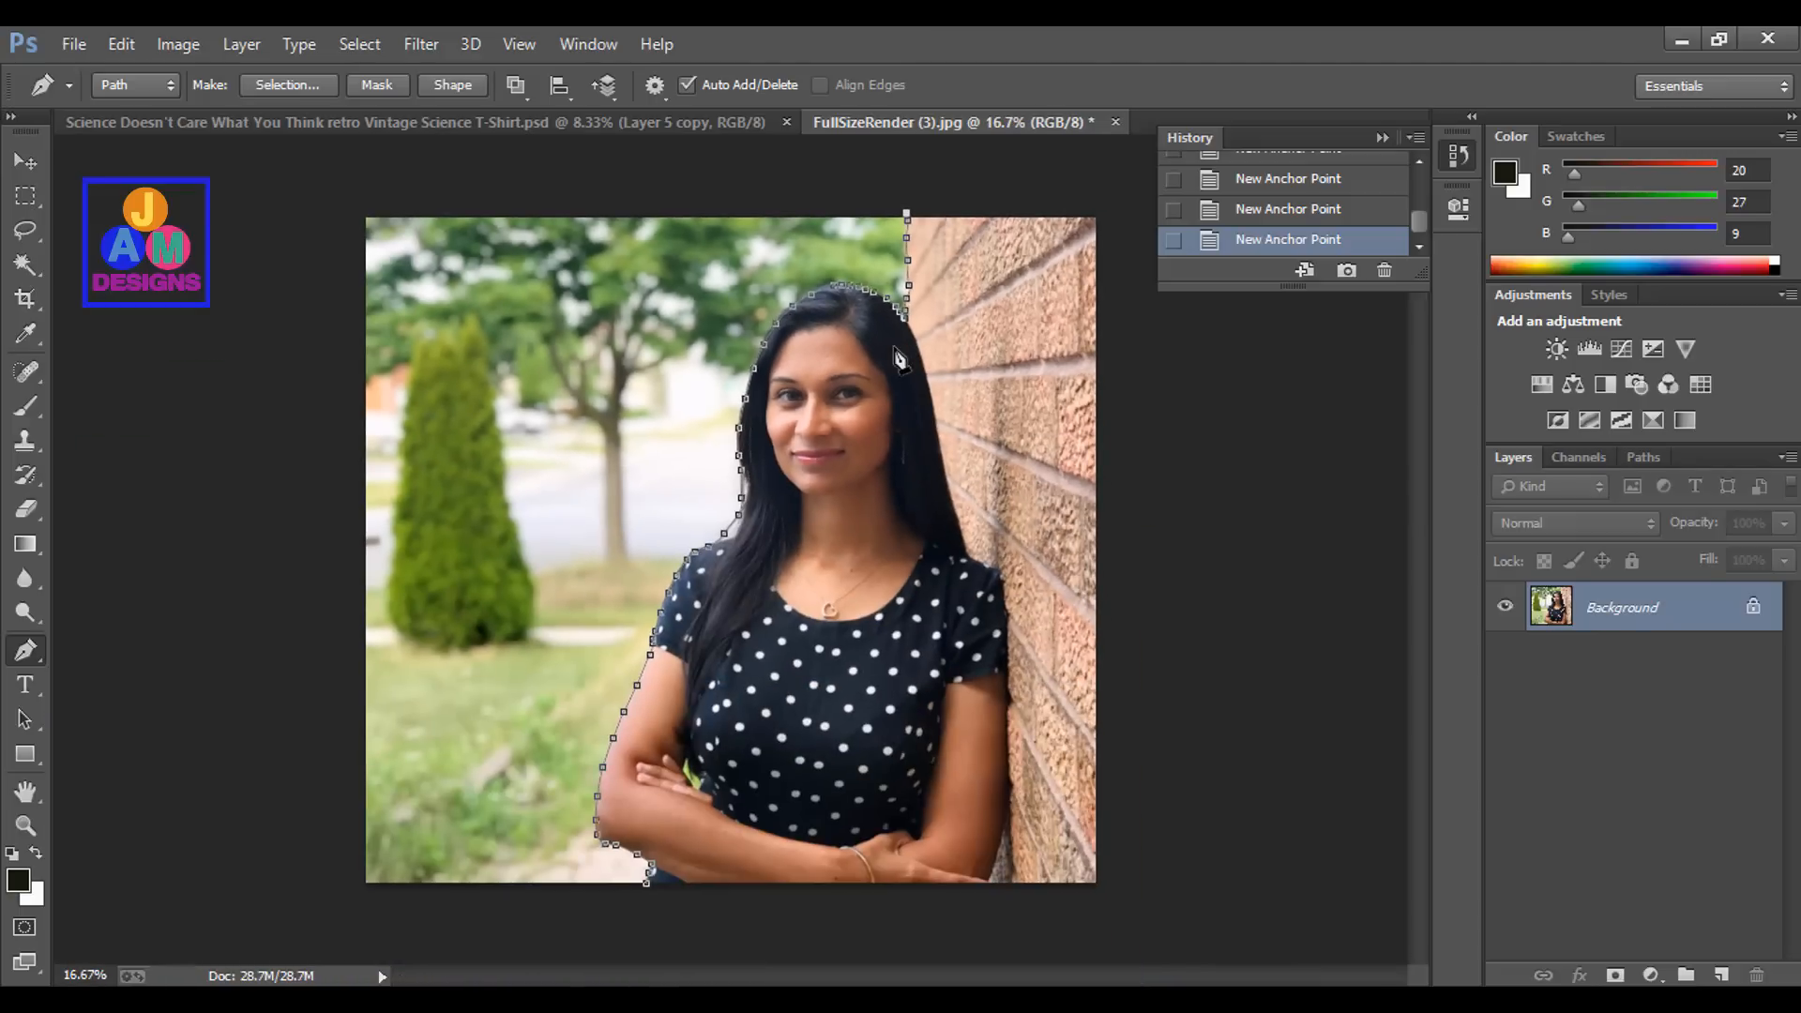
left_click(1106, 193)
left_click(1145, 629)
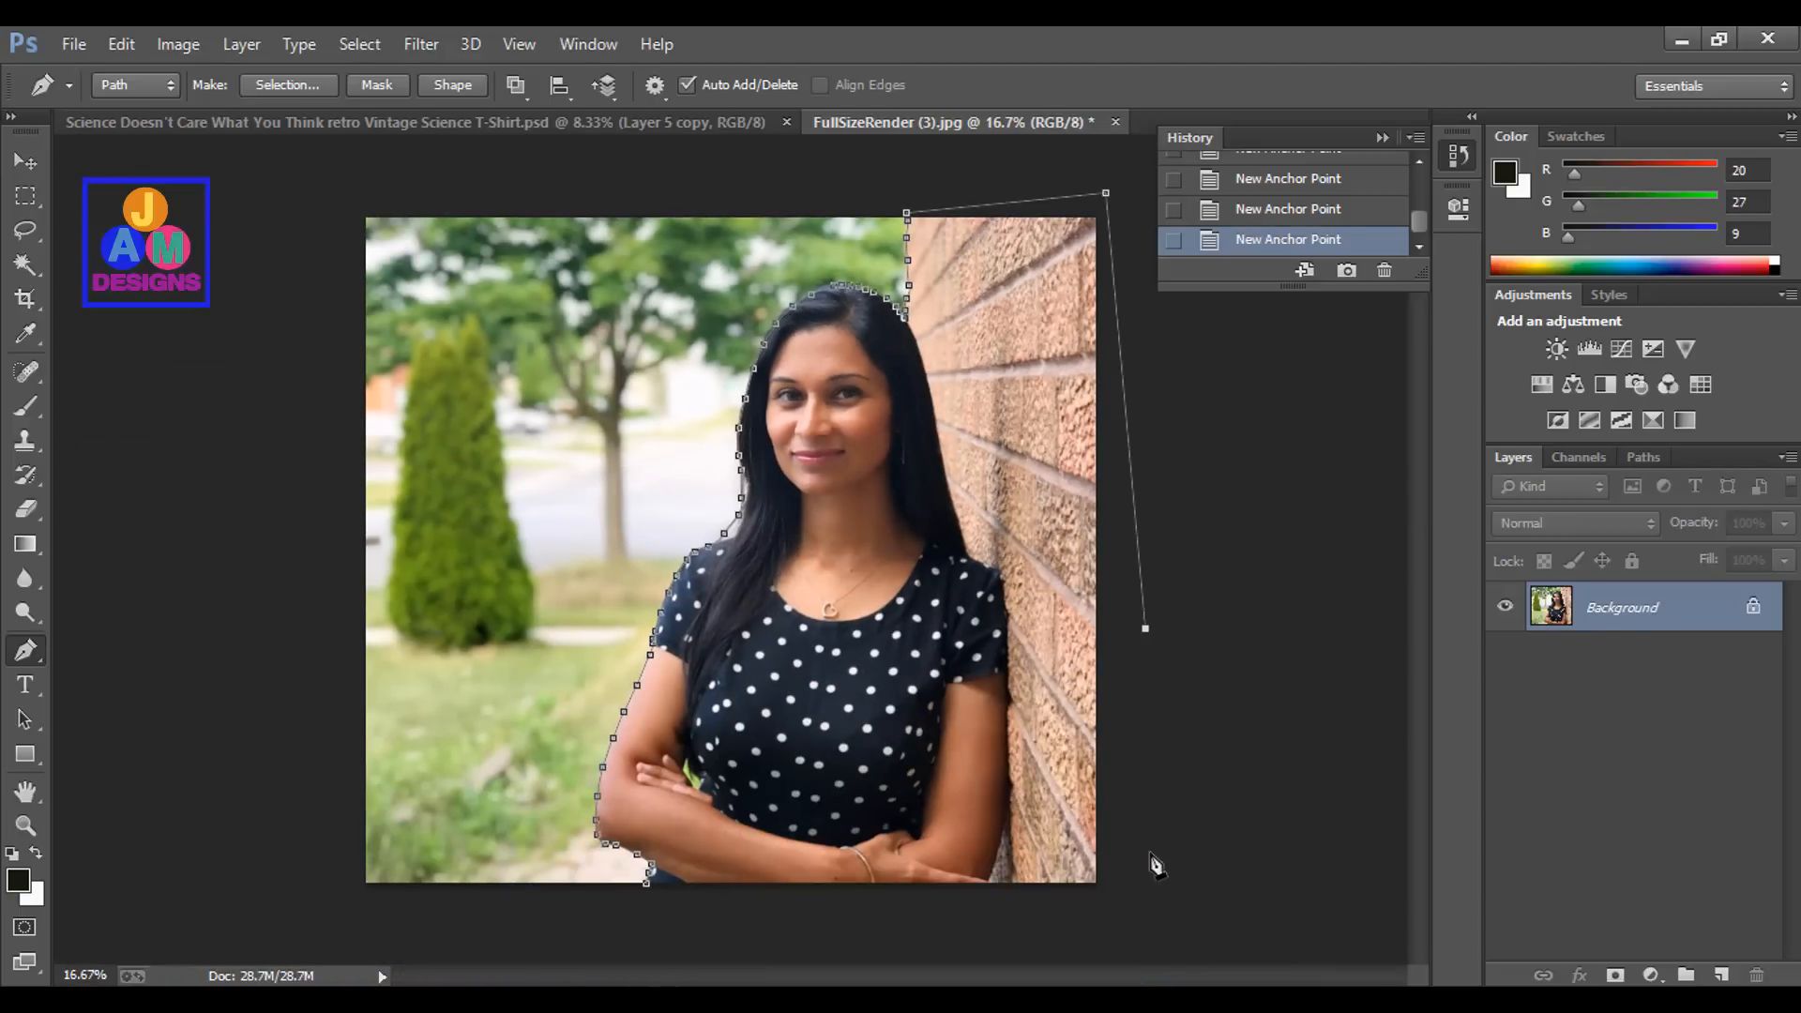
left_click(1136, 904)
left_click(647, 883)
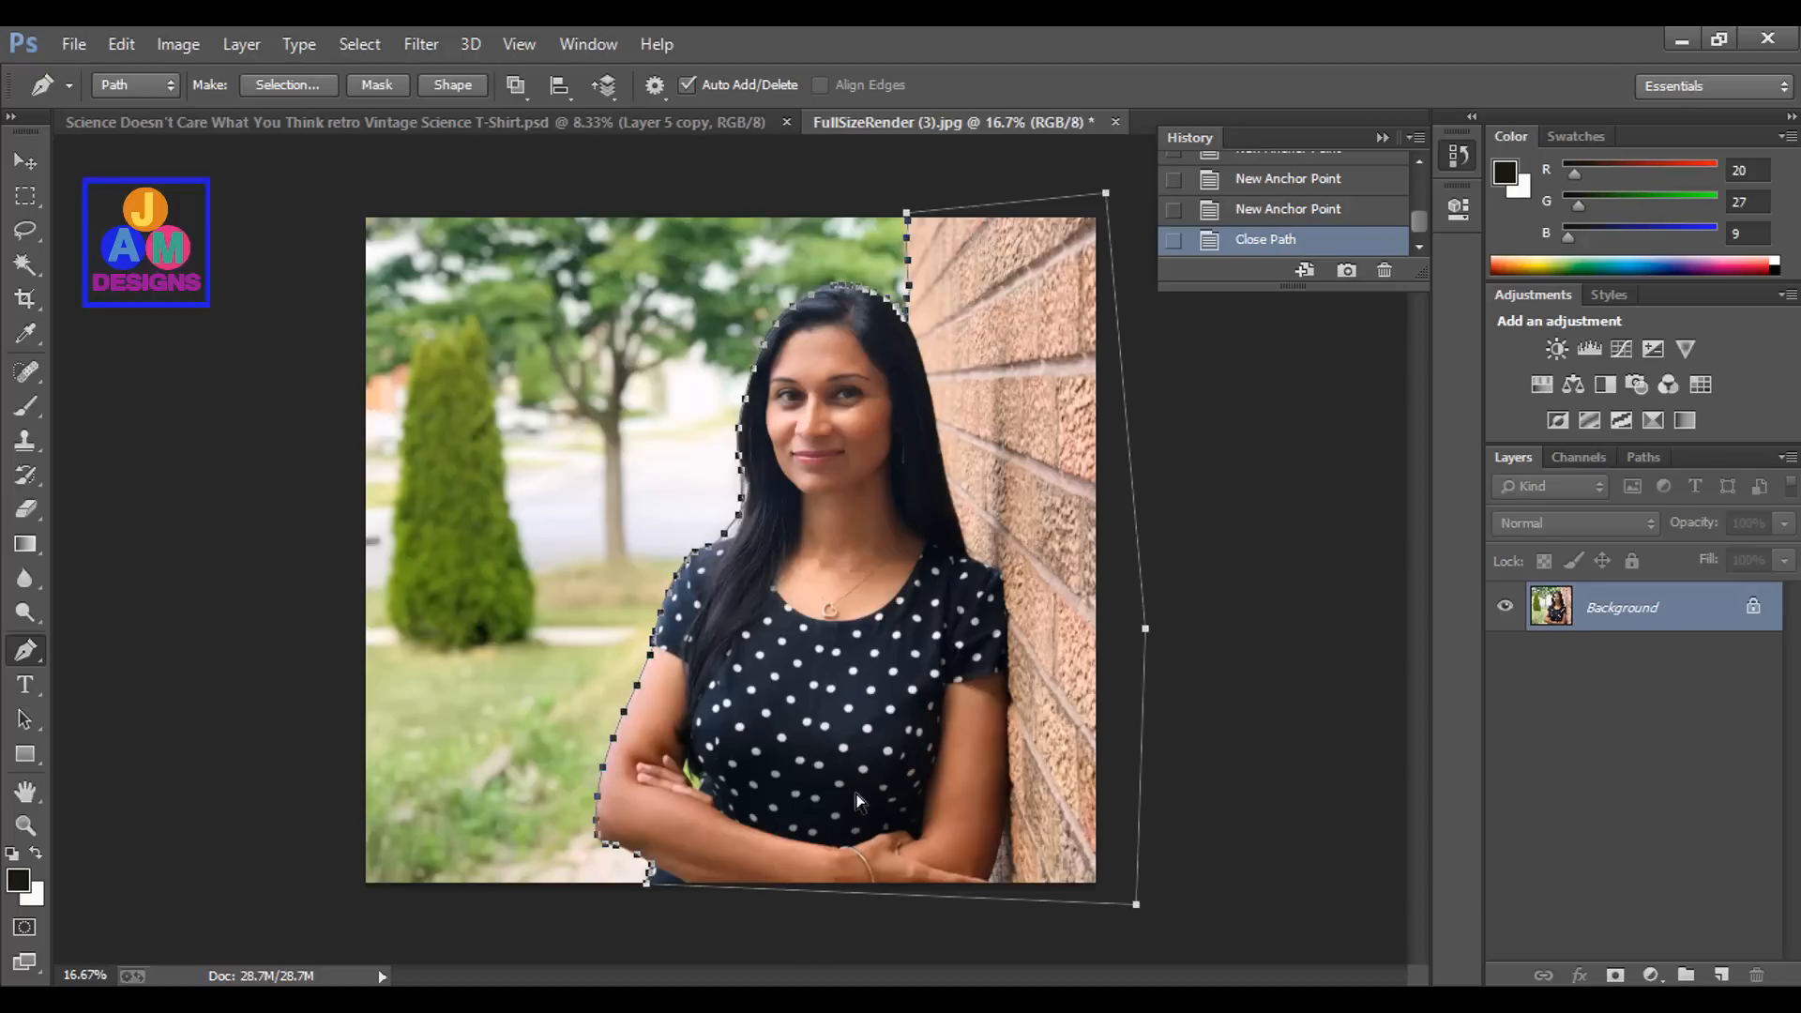
Convert the closed path into a selection and open Refine Edge on it with the Overlay view
key("ctrl+Return")
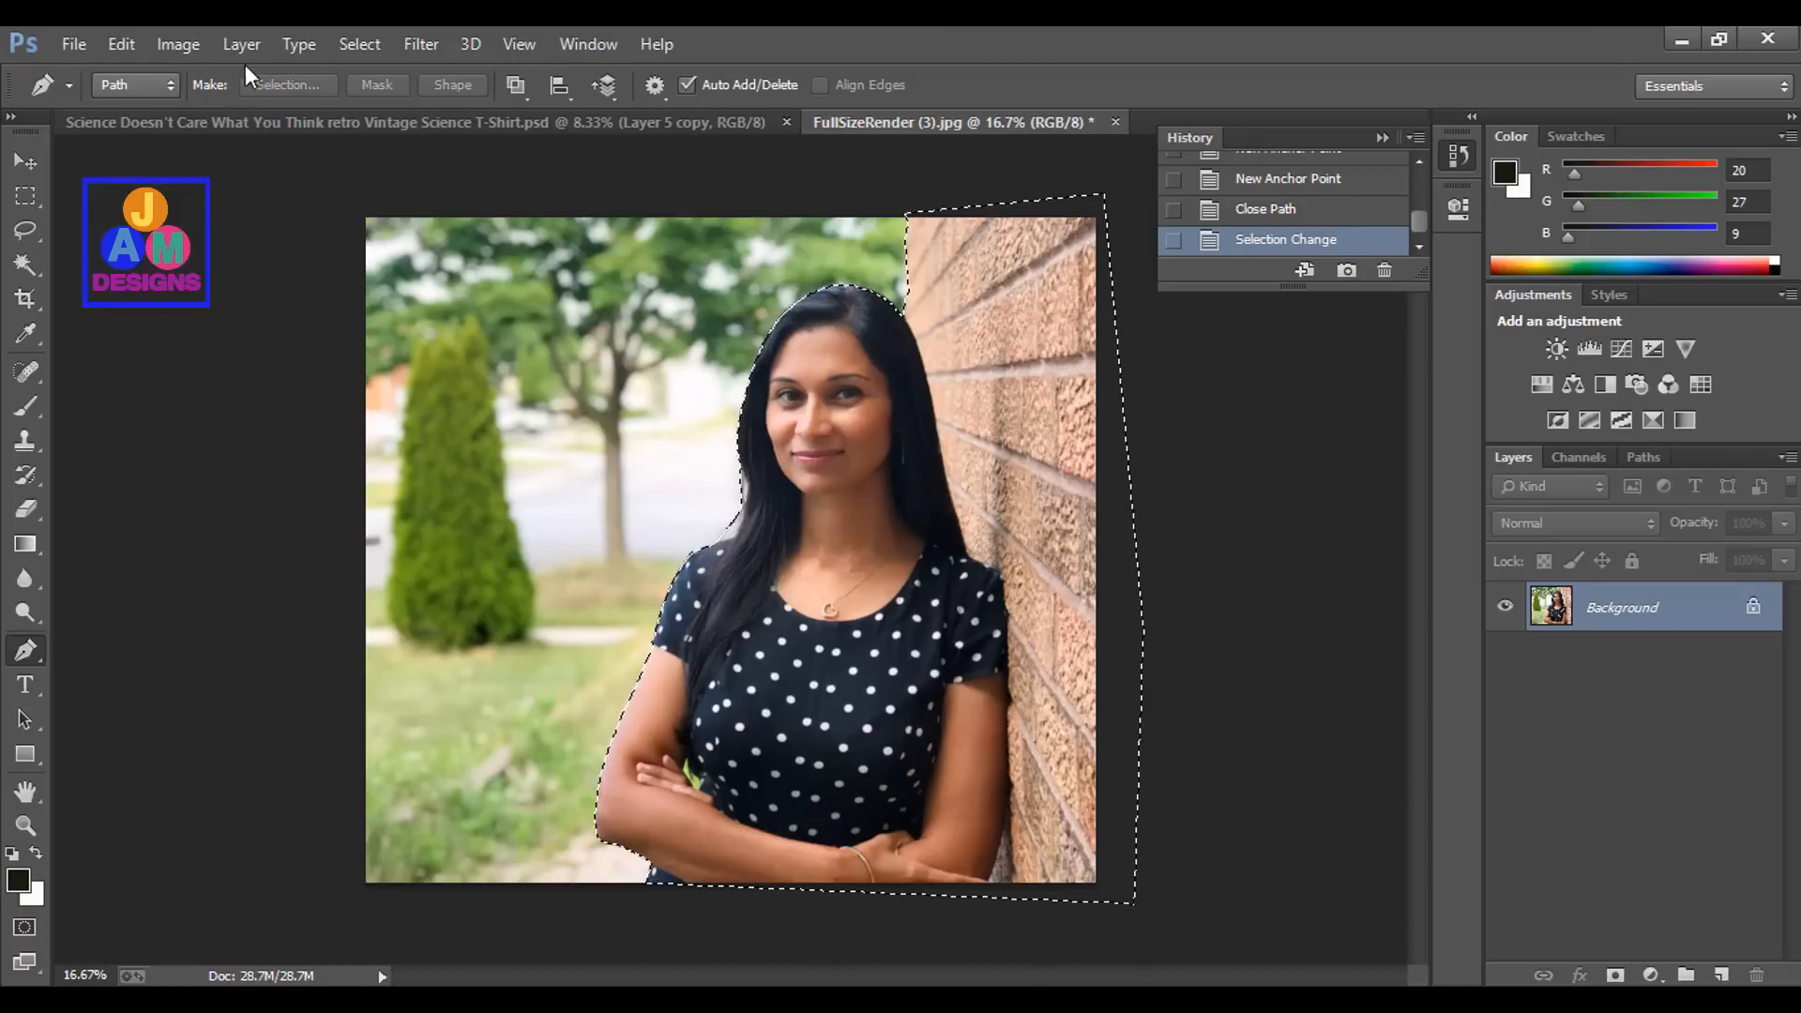
left_click(297, 44)
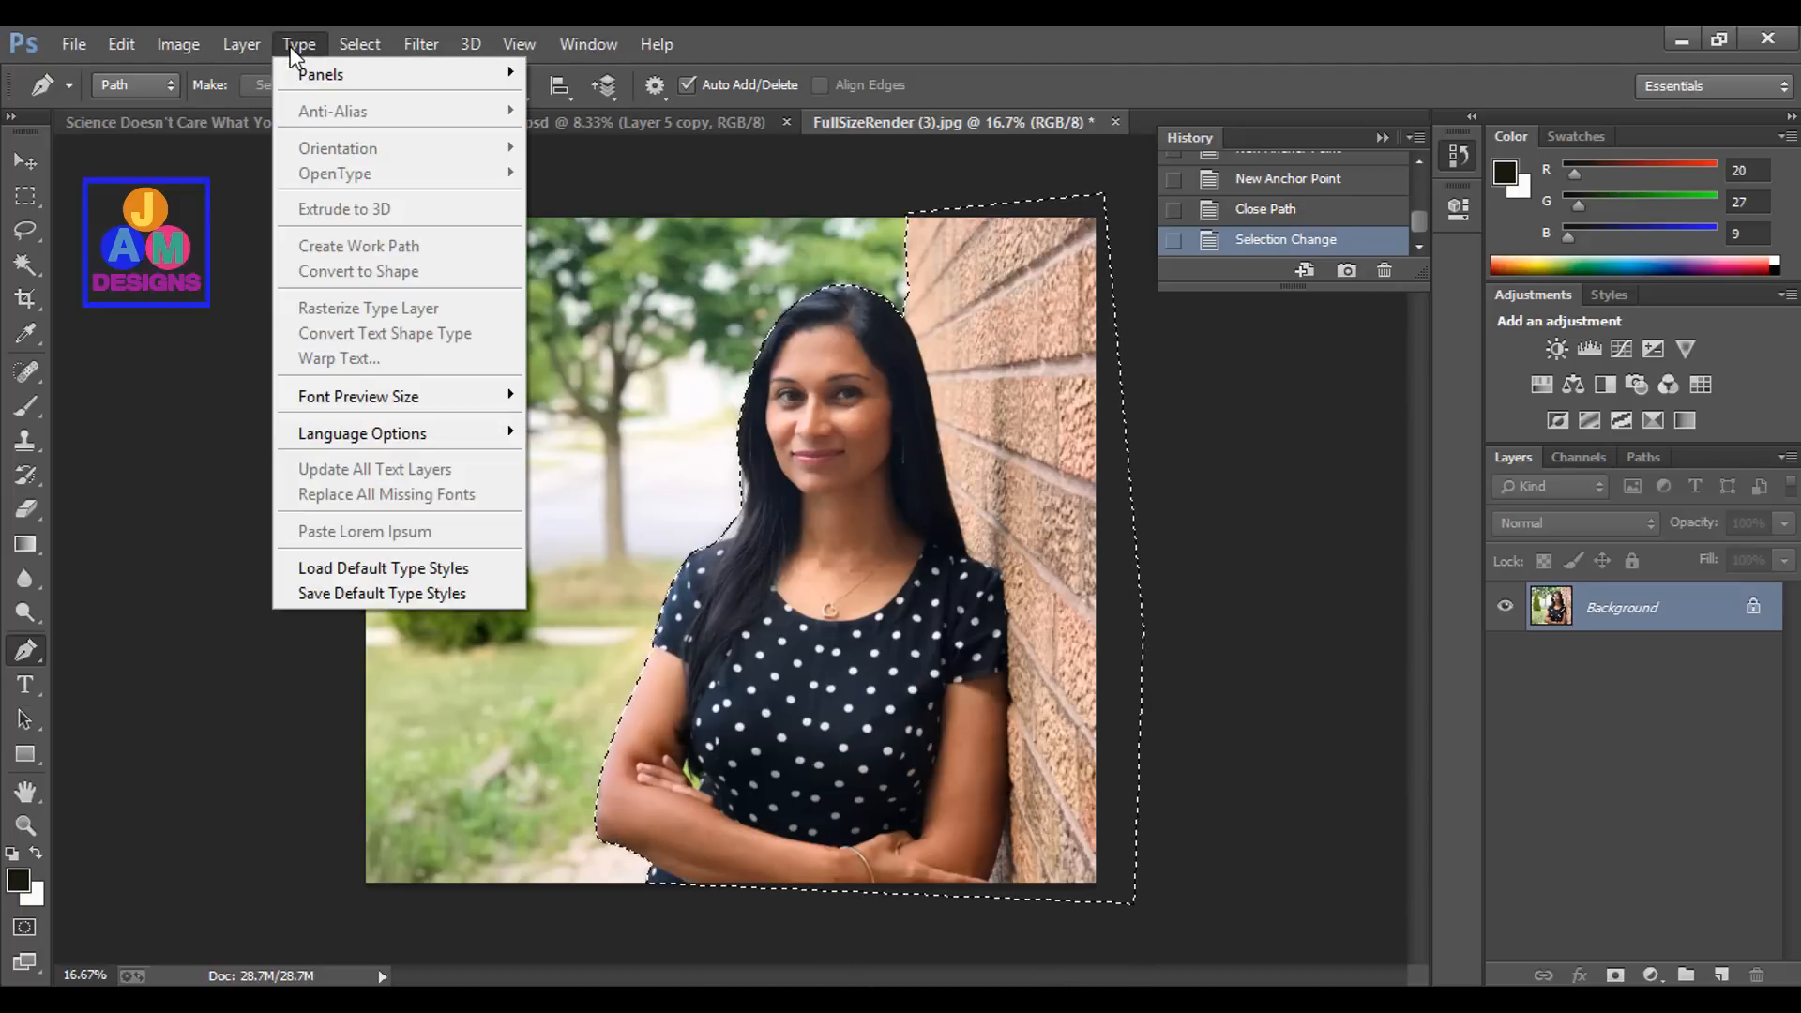
mouse_move(359, 44)
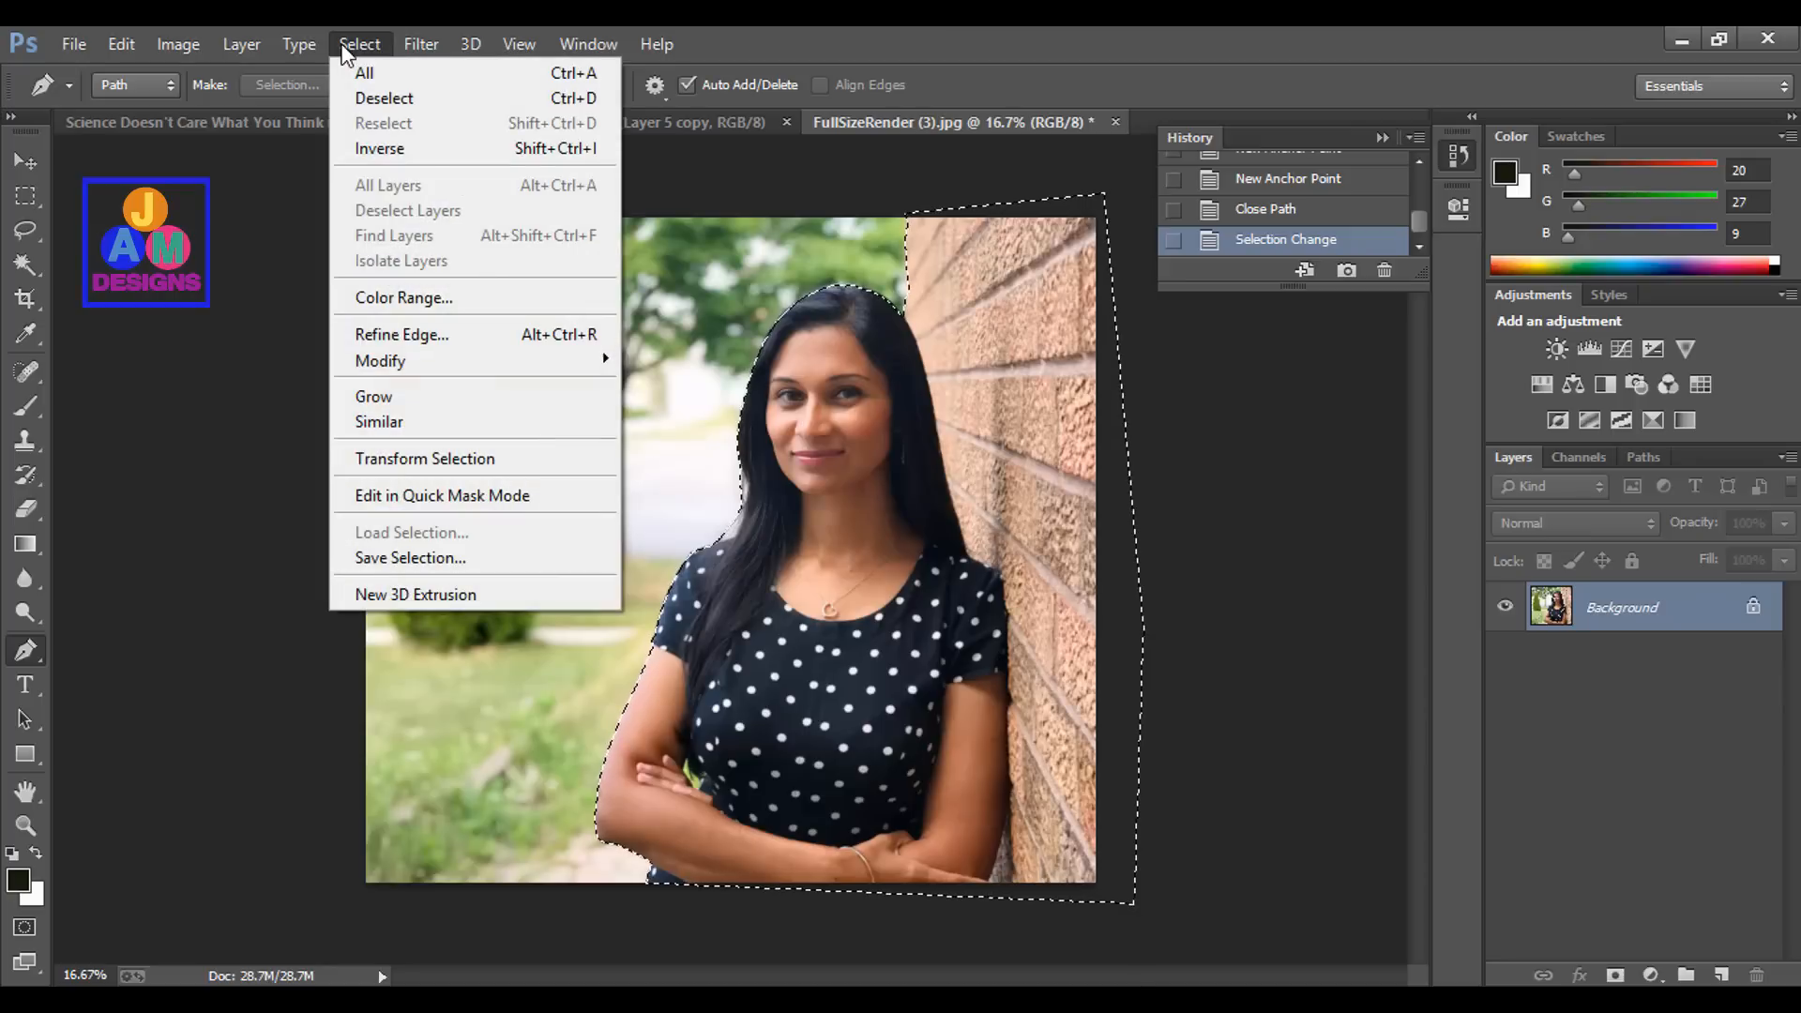
left_click(525, 340)
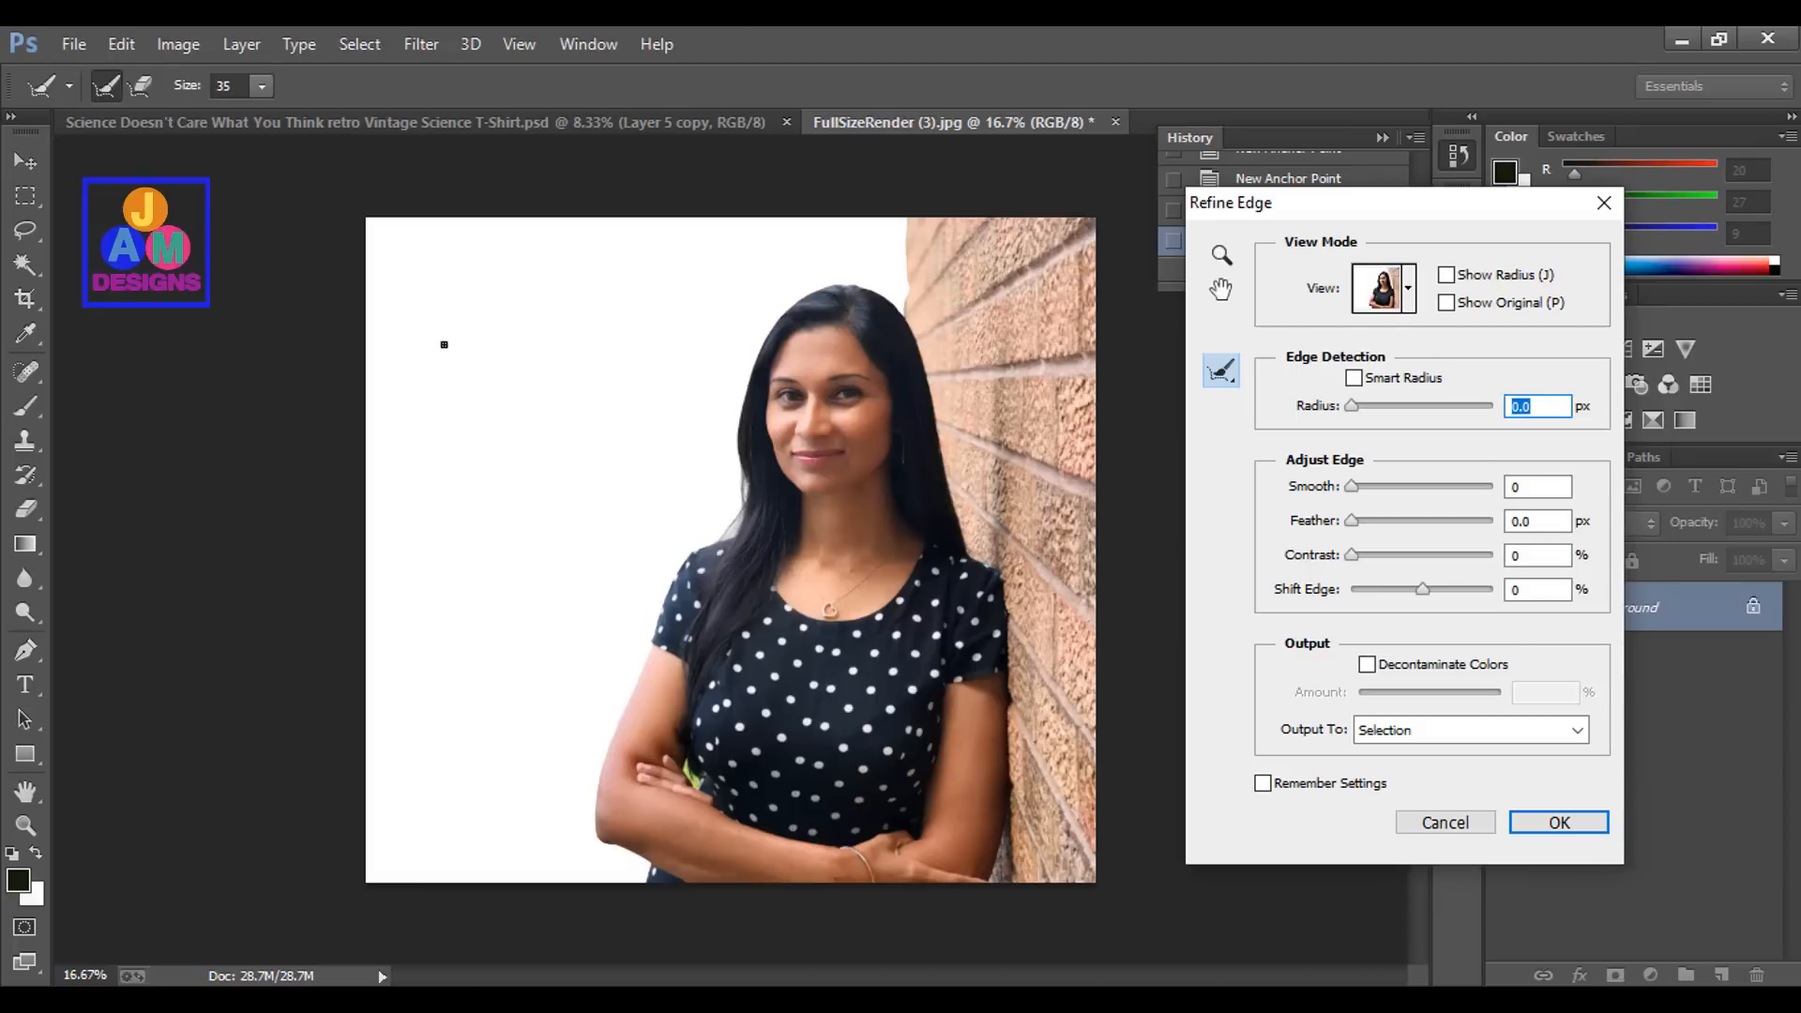
left_click(1408, 291)
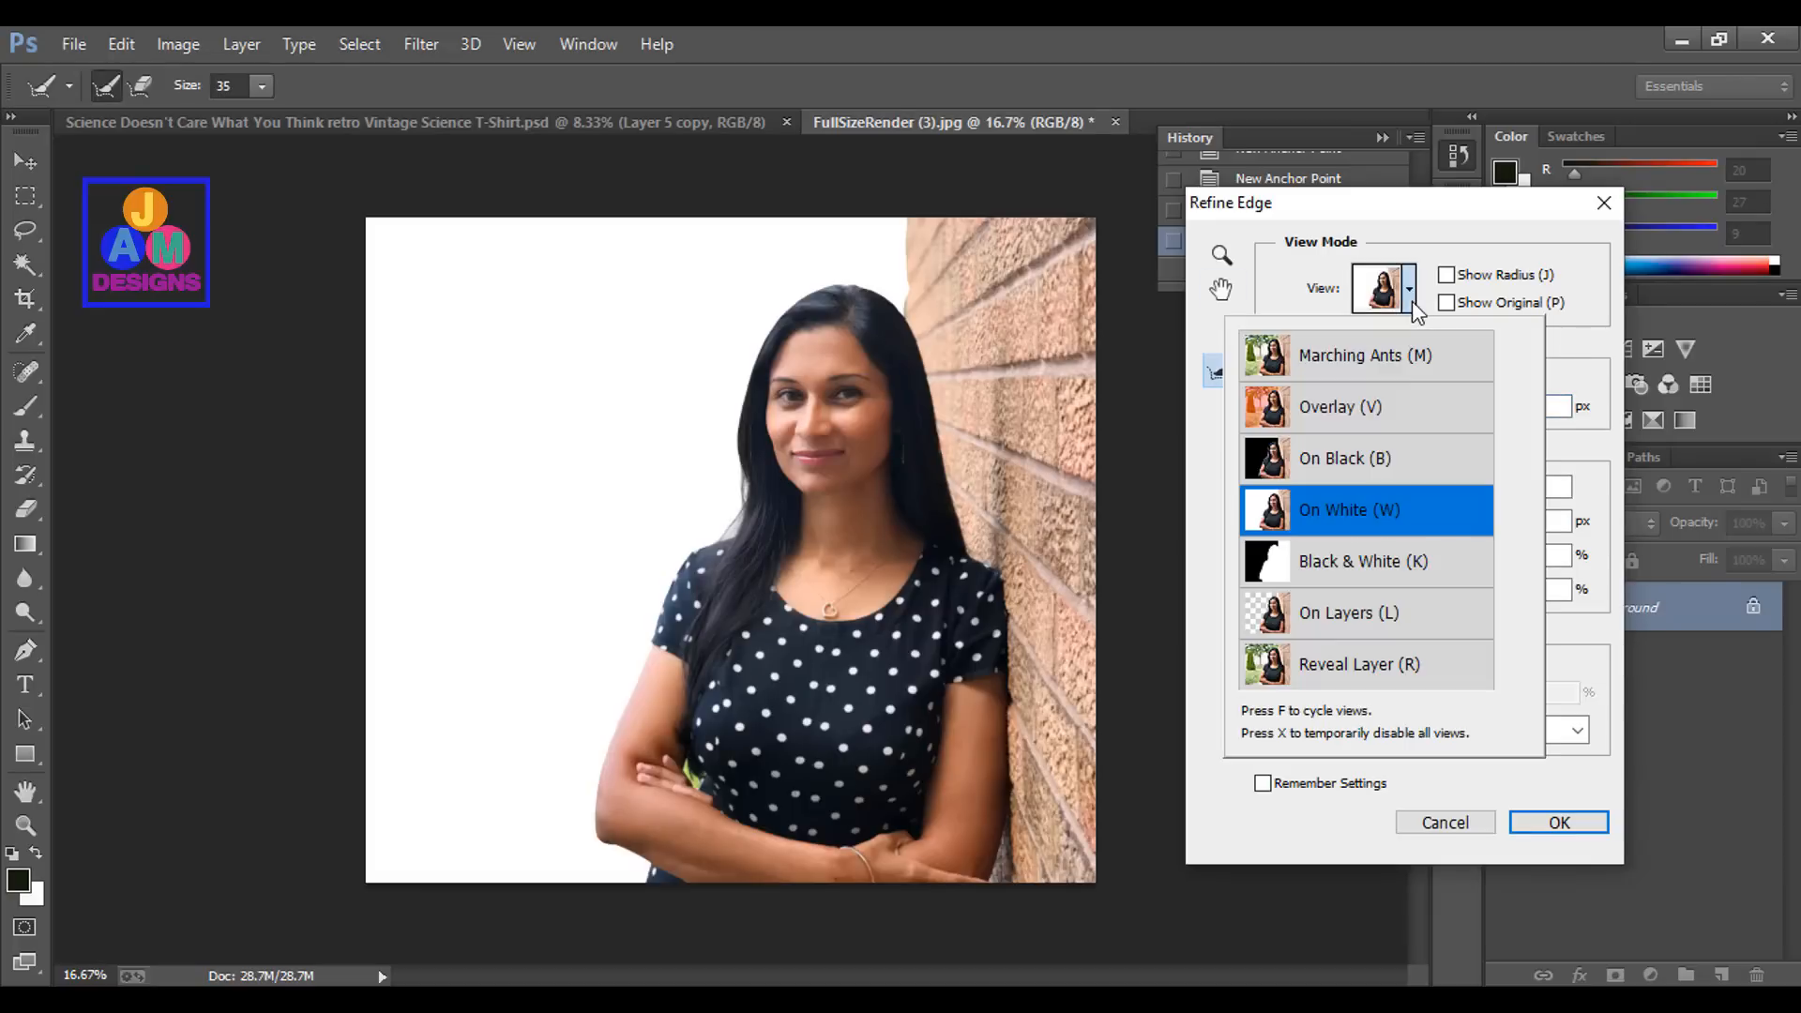
left_click(1396, 413)
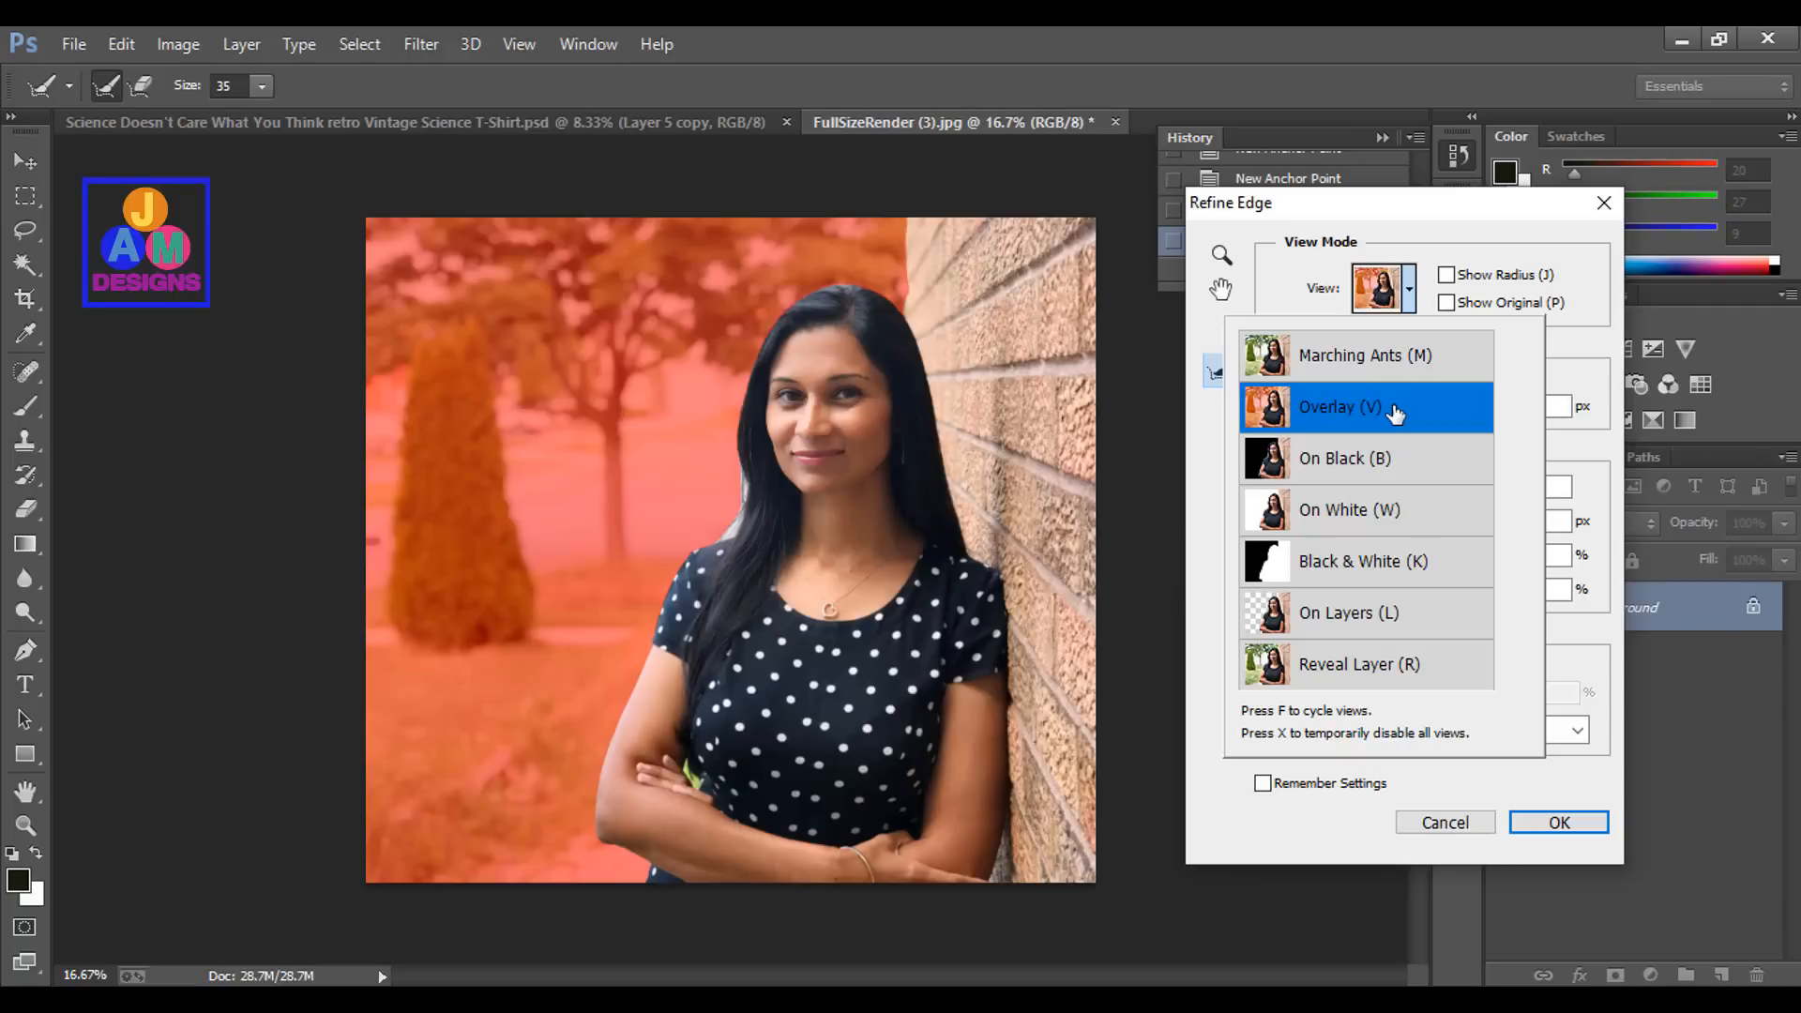
left_click(1126, 455)
Brush along the hair edge beside the woman's cheek with the Refine Radius tool at size 35
key("ctrl+plus")
key("ctrl+plus")
key("ctrl+plus")
key("ctrl+plus")
key("ctrl+plus")
key("ctrl+plus")
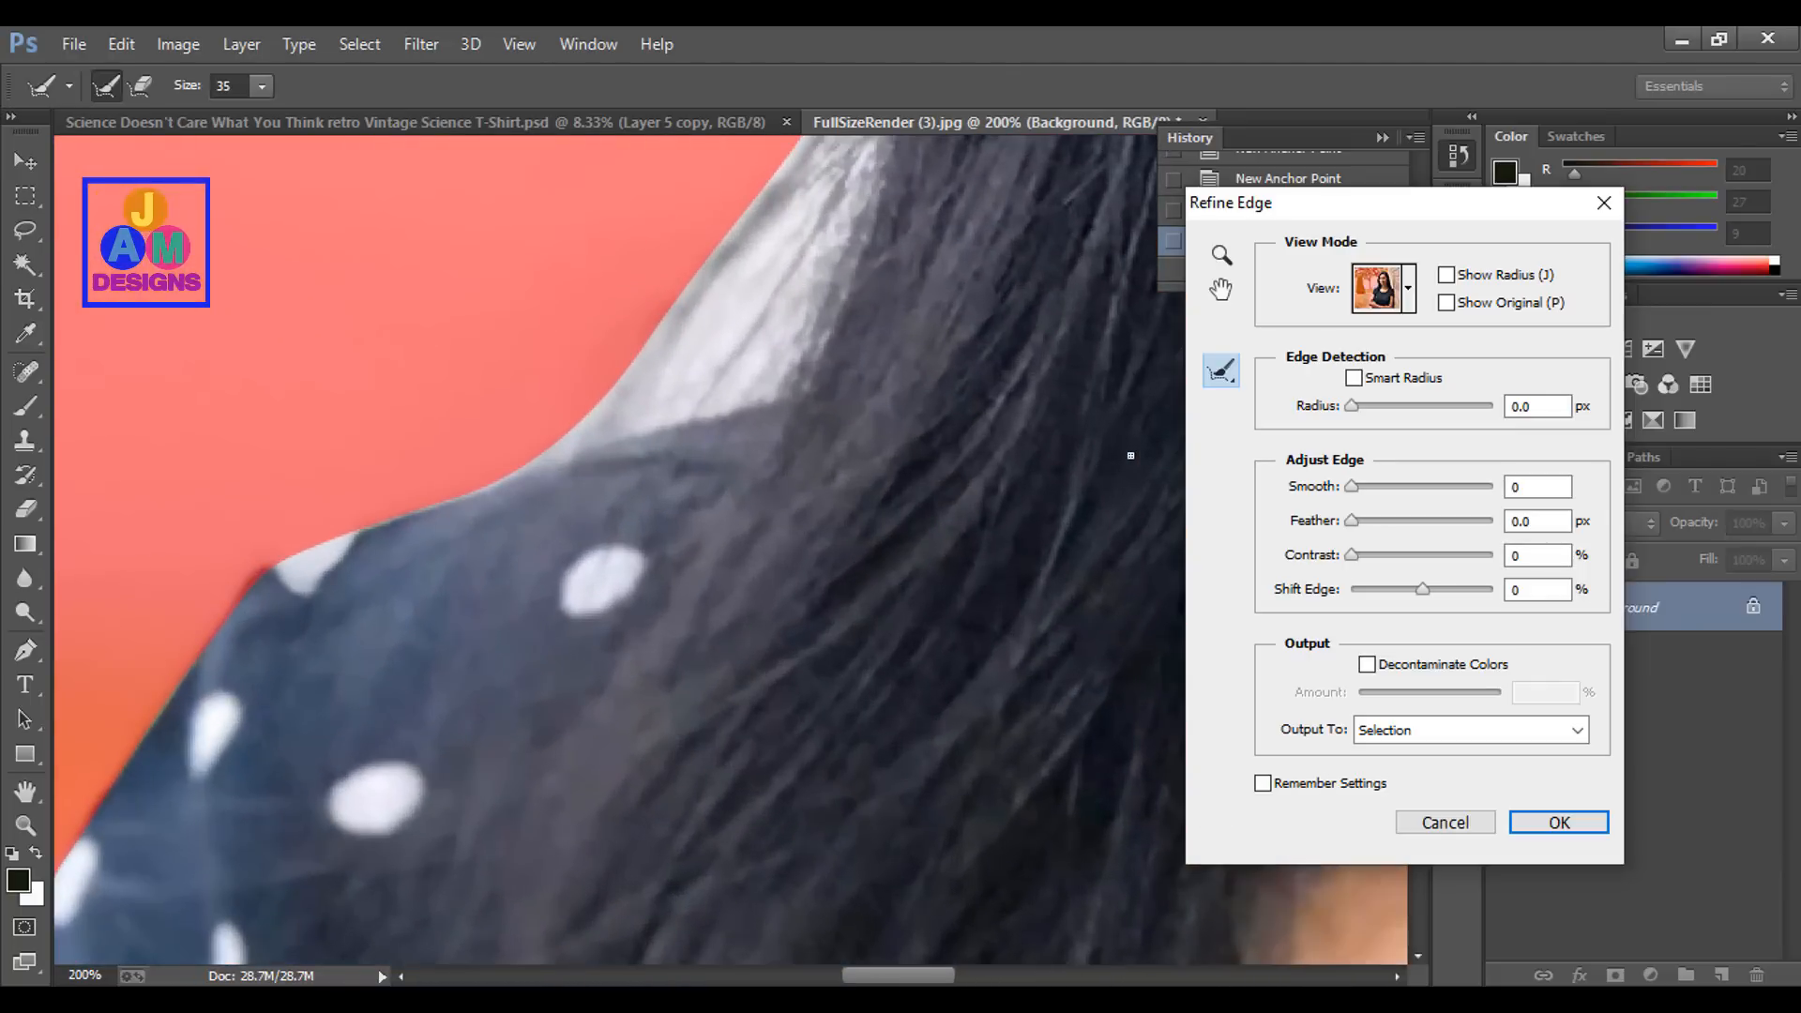
left_click_drag(982, 438, 770, 725)
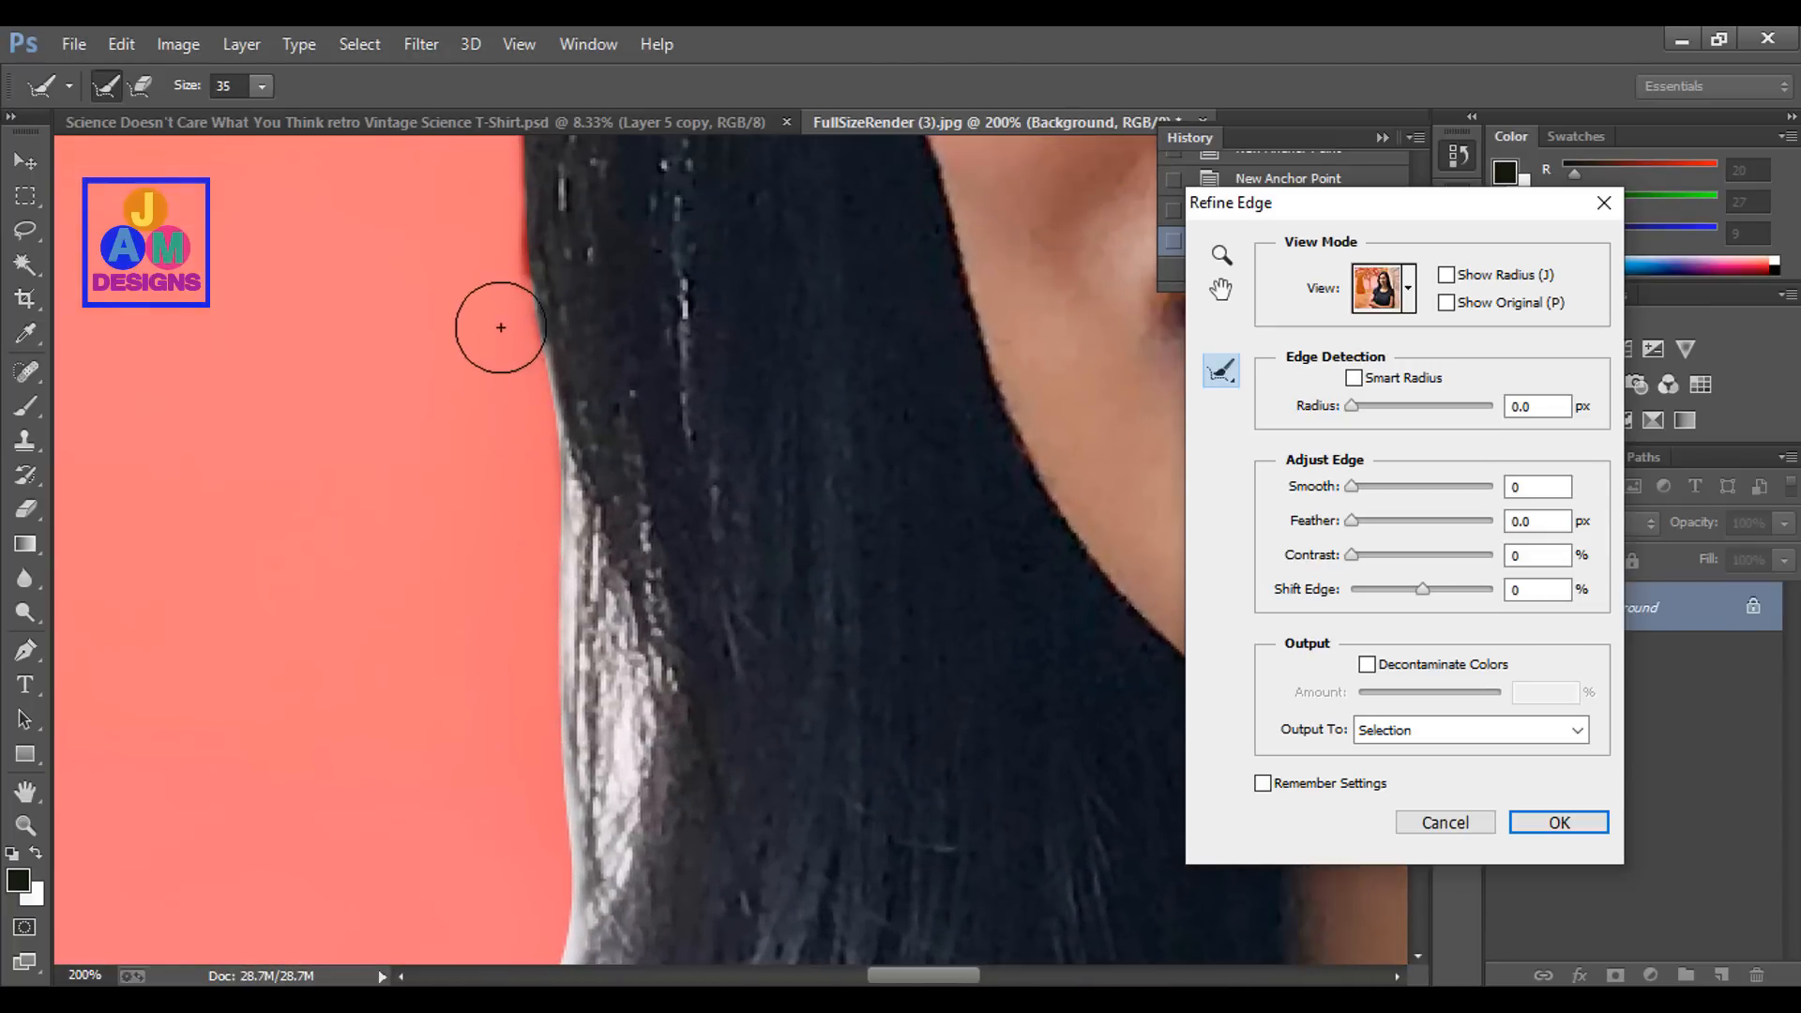
mouse_move(482, 298)
left_mouse_down()
mouse_move(619, 608)
mouse_move(623, 723)
mouse_move(583, 864)
left_mouse_up()
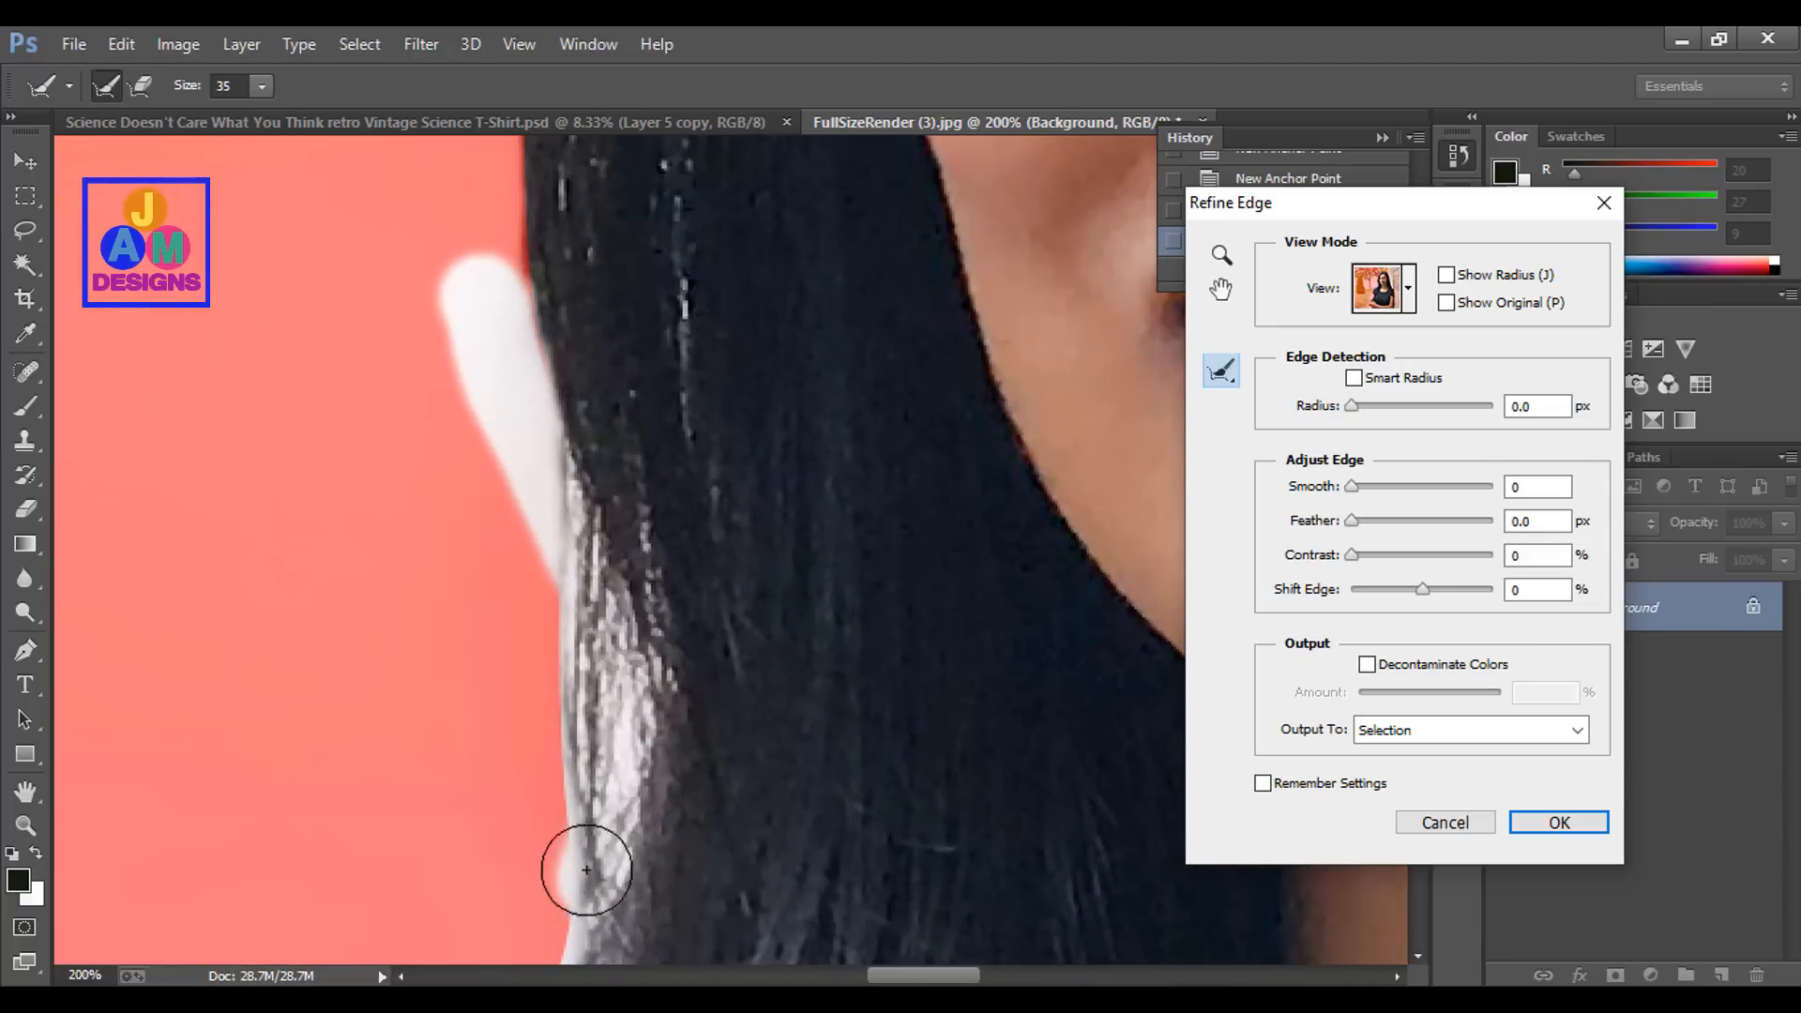
left_click_drag(597, 641, 535, 470)
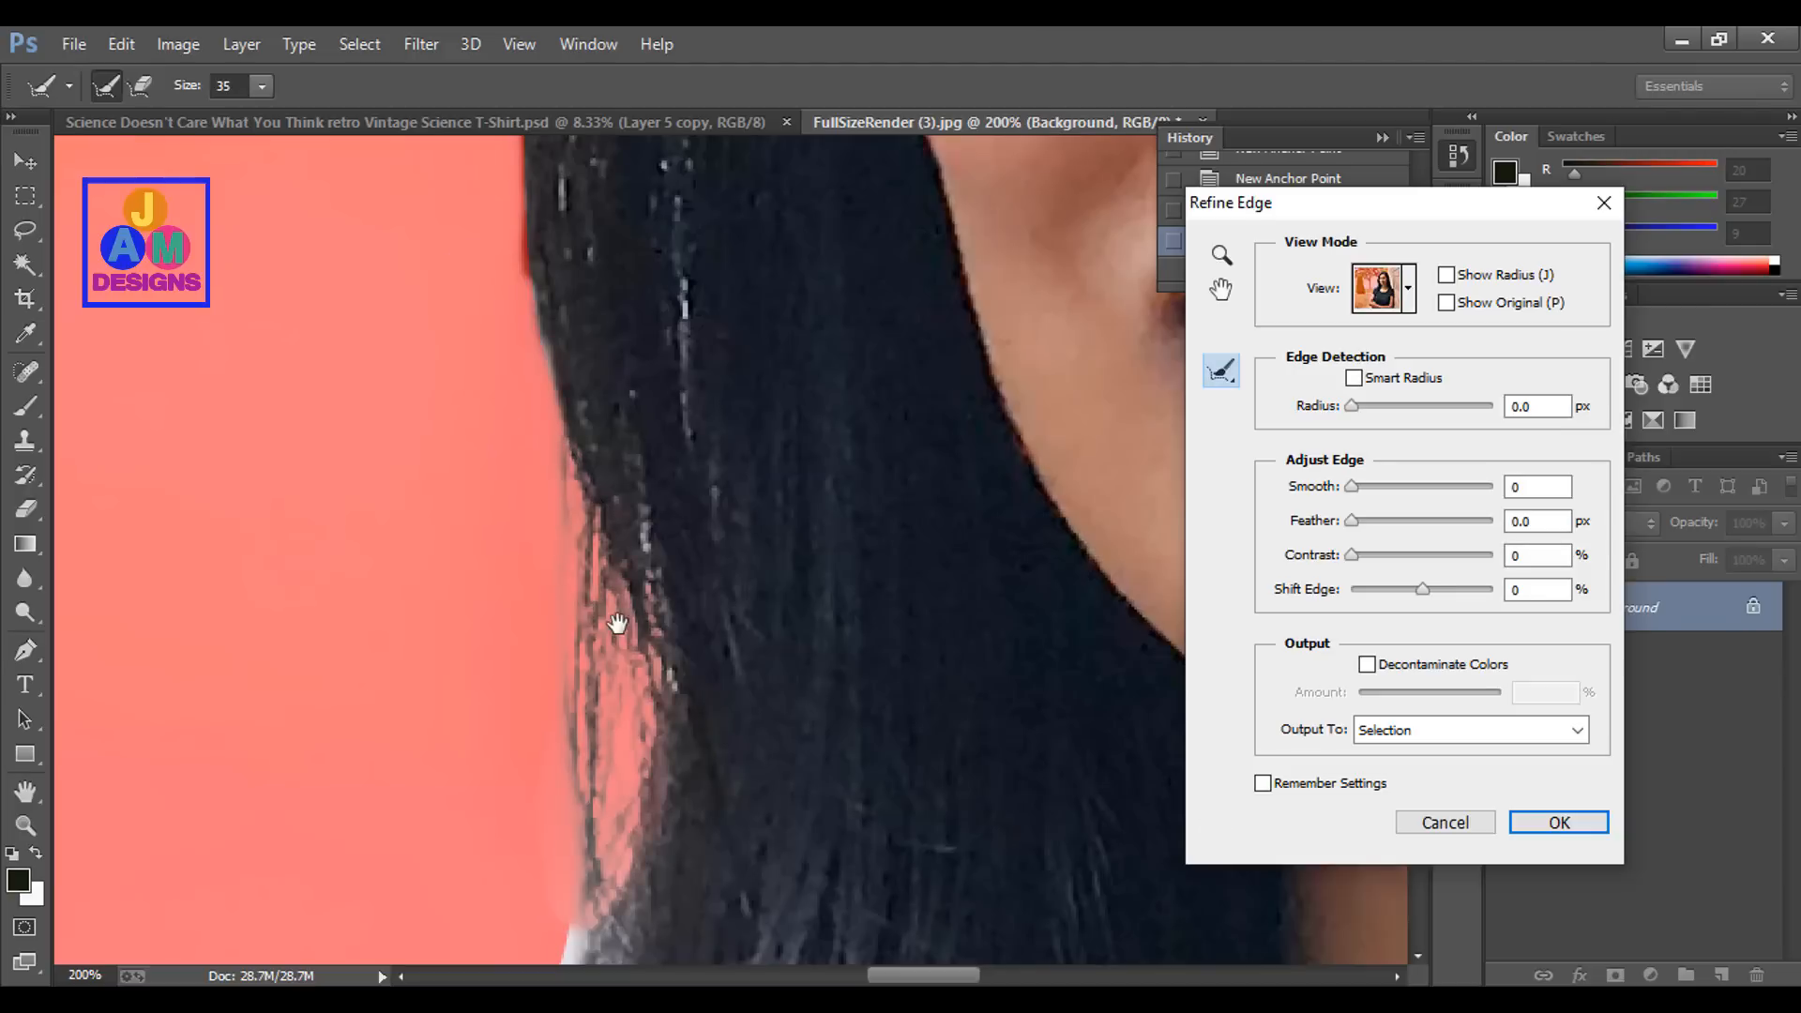
Refine the loose hair strands above the shoulder, painting over the pale background gap between hair and sleeve
left_click_drag(568, 549, 797, 272)
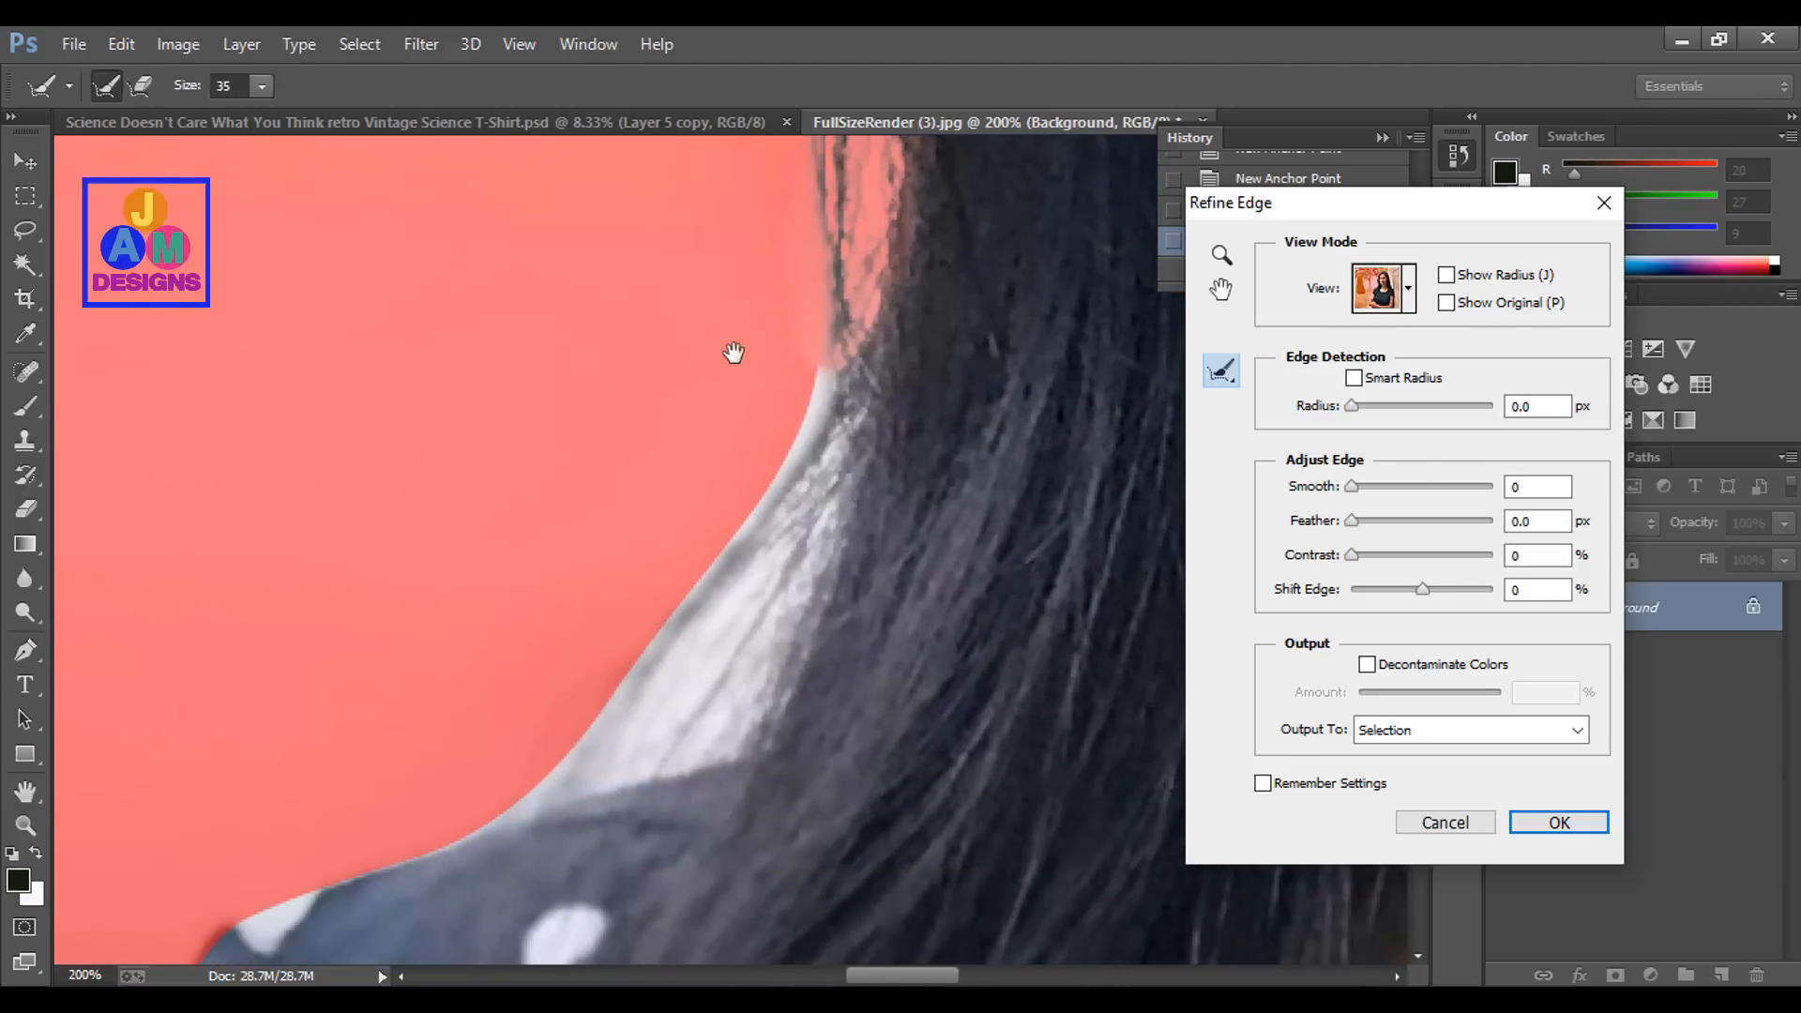
mouse_move(695, 313)
left_mouse_down()
mouse_move(789, 365)
mouse_move(769, 482)
mouse_move(651, 628)
mouse_move(447, 788)
mouse_move(649, 751)
left_mouse_up()
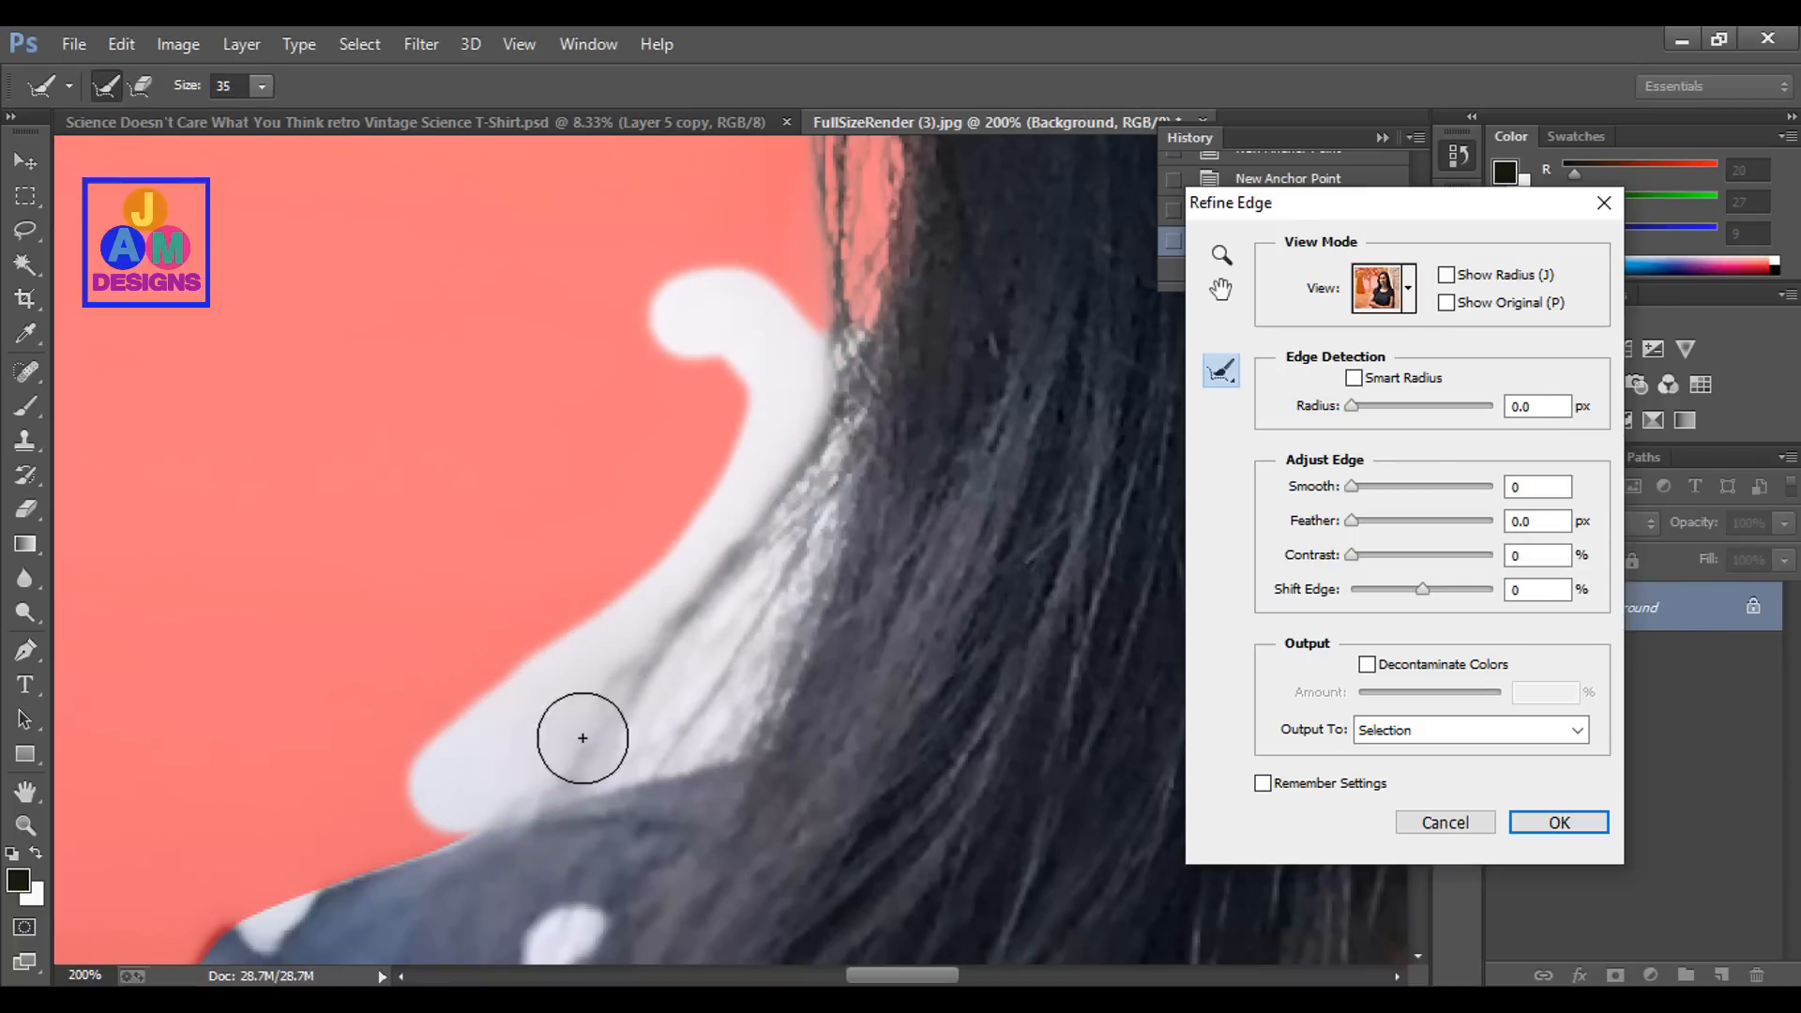
left_click_drag(796, 431, 796, 431)
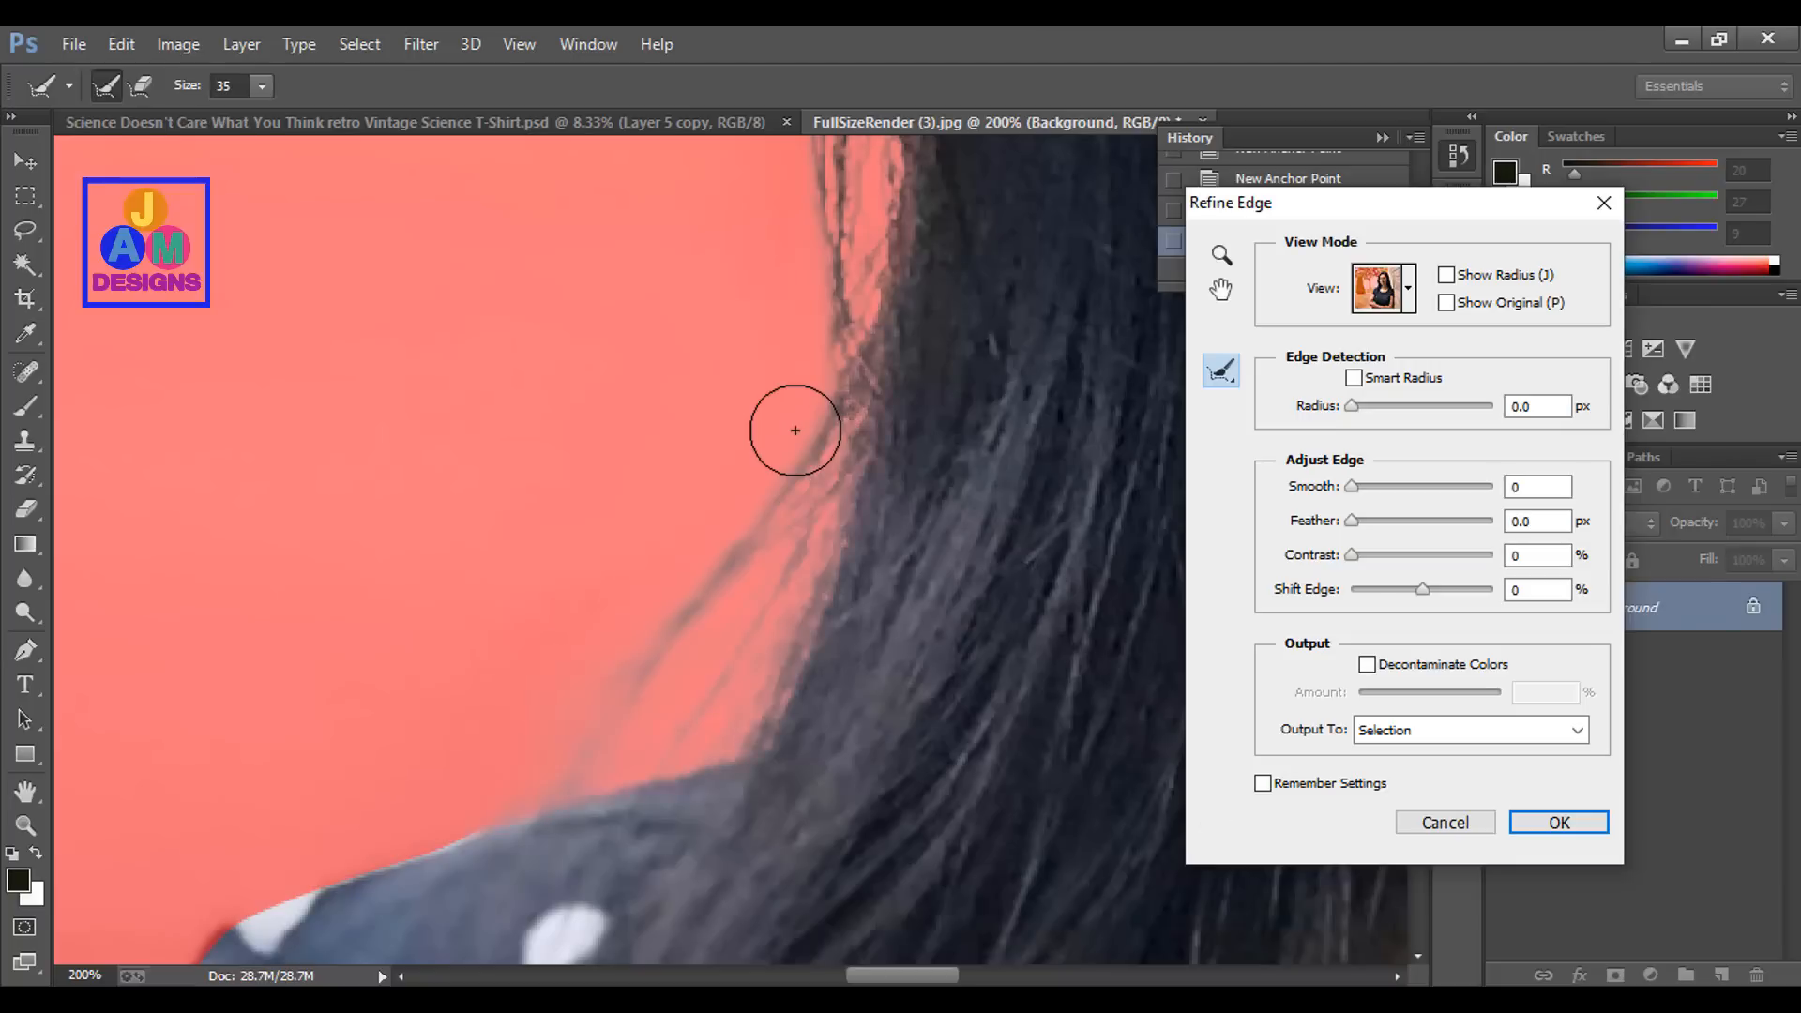
Refine the outer hair edge alongside the woman's face, from the neck up toward the eye
mouse_move(804, 467)
left_mouse_down()
mouse_move(595, 775)
mouse_move(644, 572)
mouse_move(805, 285)
mouse_move(877, 201)
left_mouse_up()
mouse_move(375, 230)
left_mouse_down()
mouse_move(488, 343)
mouse_move(526, 475)
mouse_move(537, 652)
mouse_move(506, 857)
mouse_move(475, 832)
left_mouse_up()
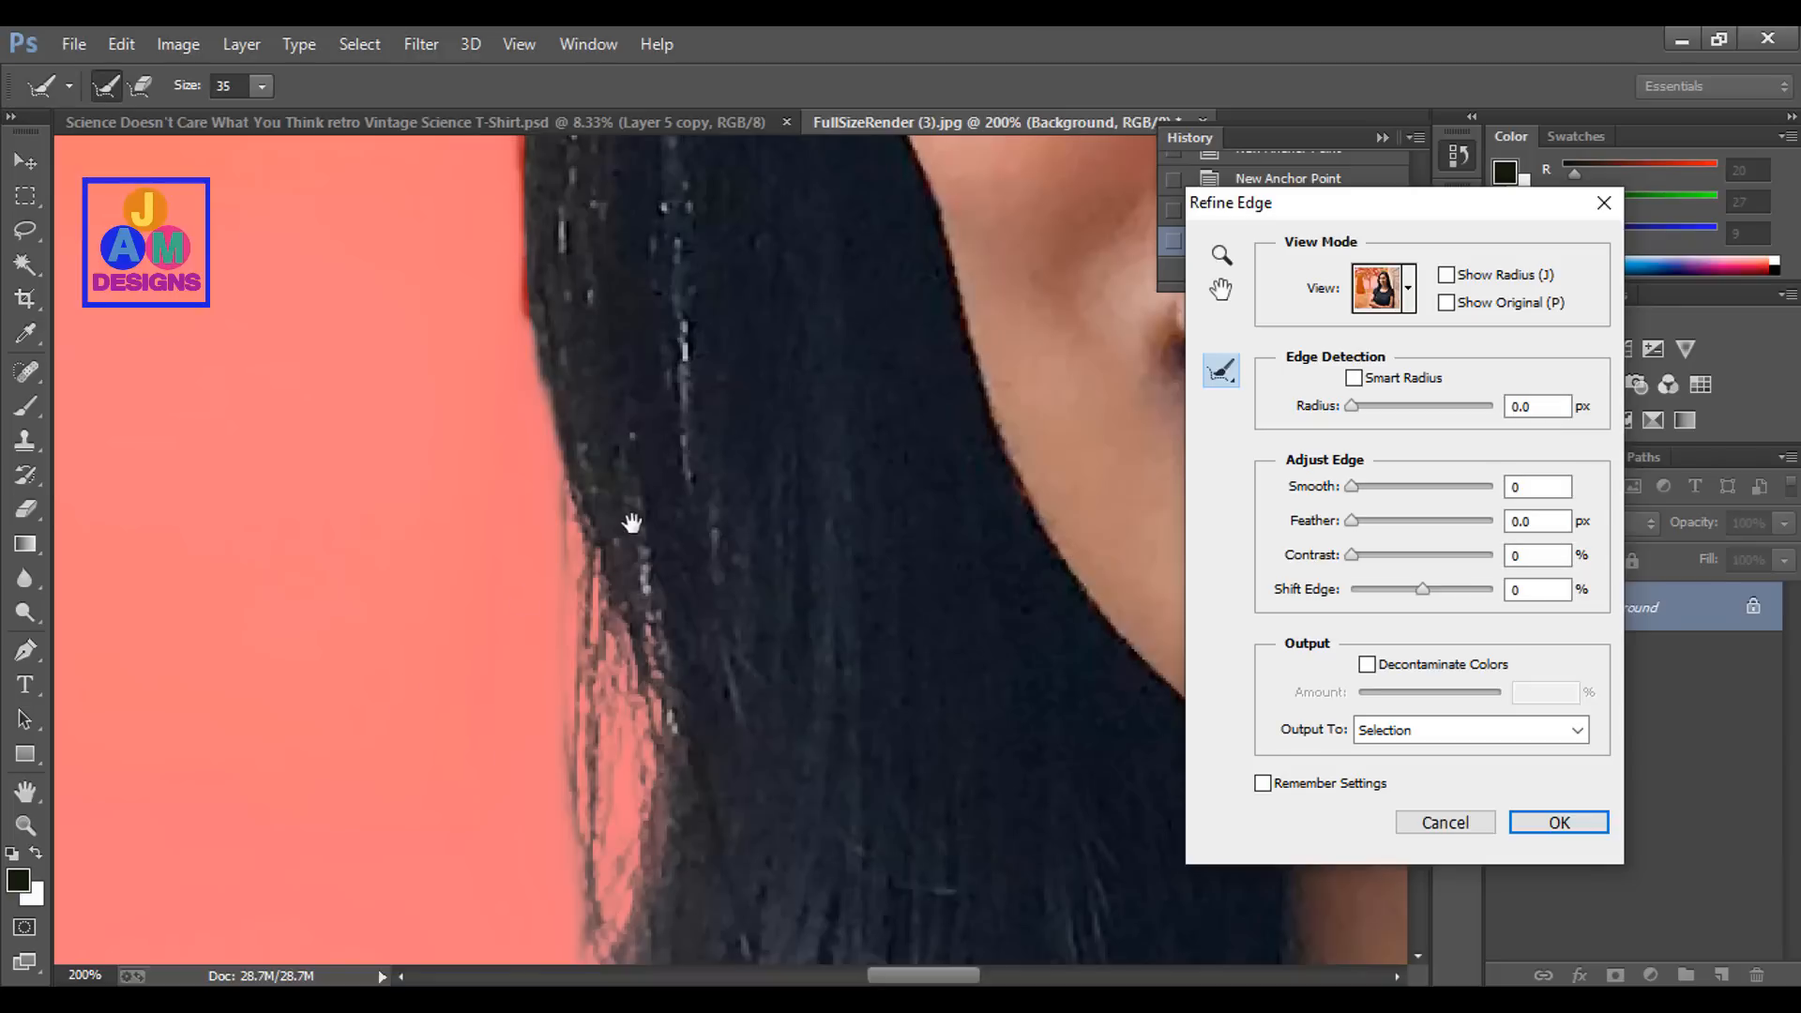
left_click_drag(632, 523, 634, 630)
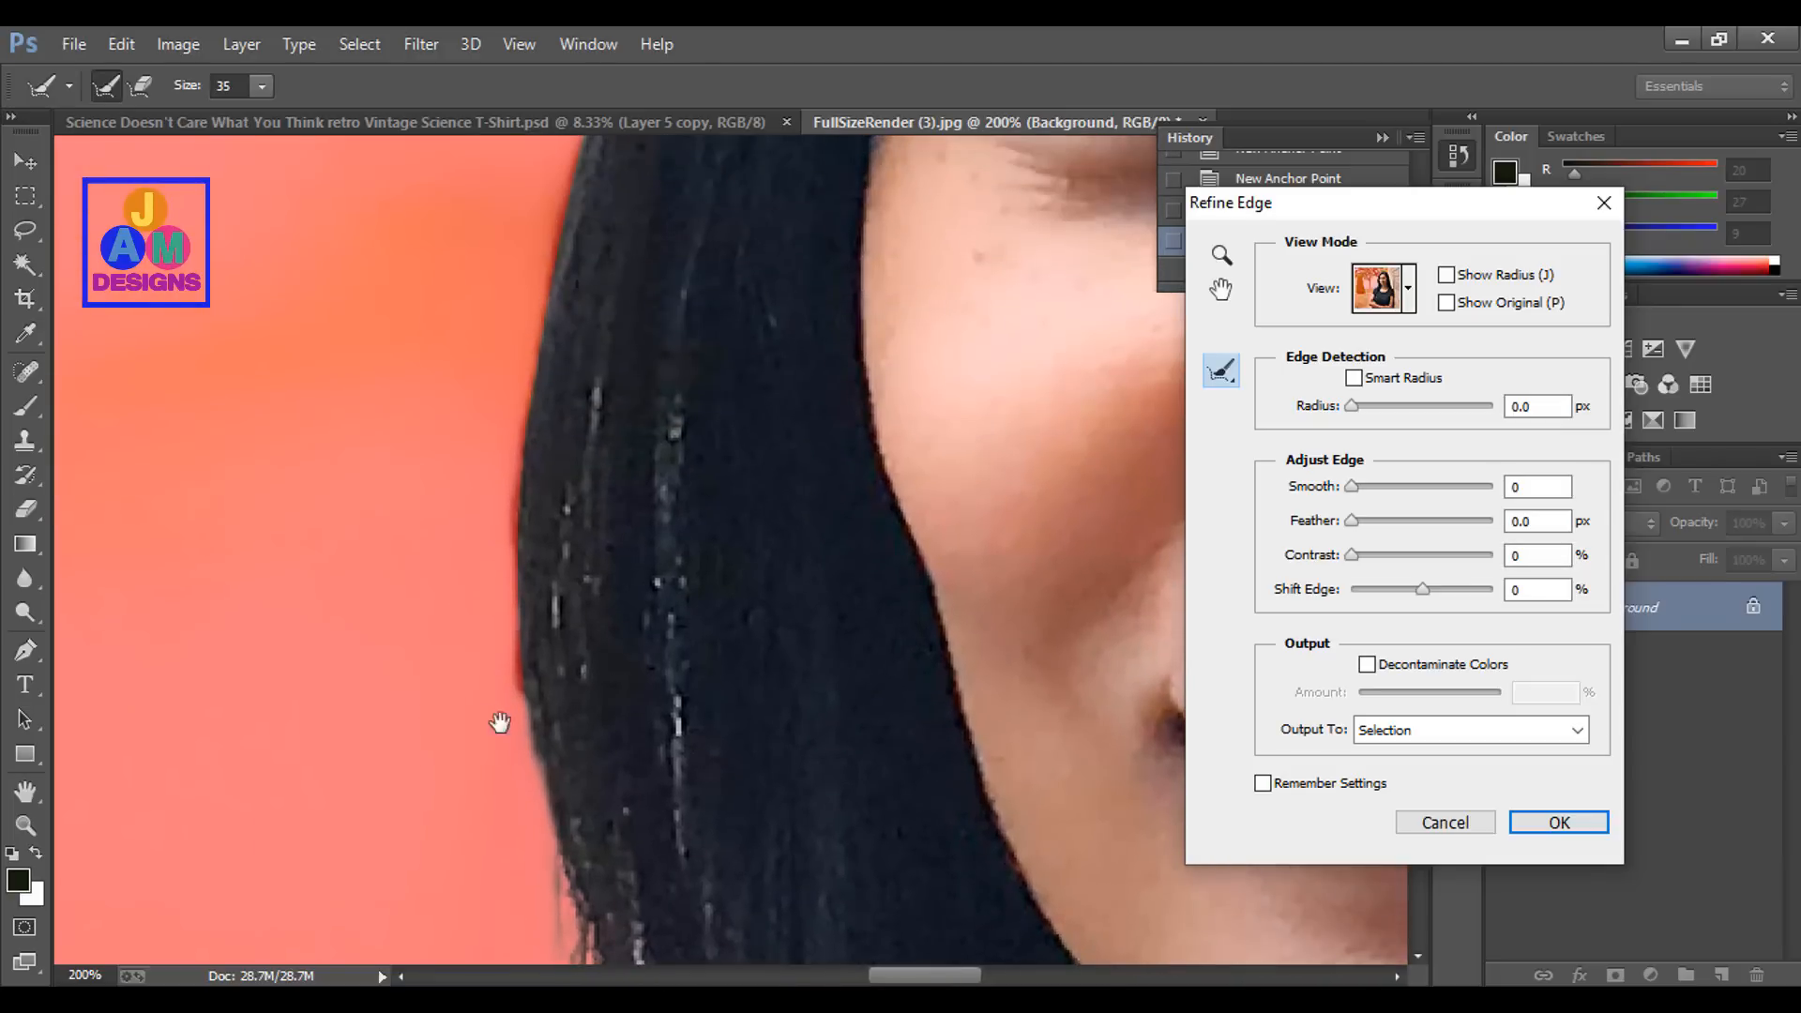
mouse_move(117, 844)
left_mouse_down()
mouse_move(291, 762)
mouse_move(392, 627)
mouse_move(502, 815)
mouse_move(605, 842)
left_mouse_up()
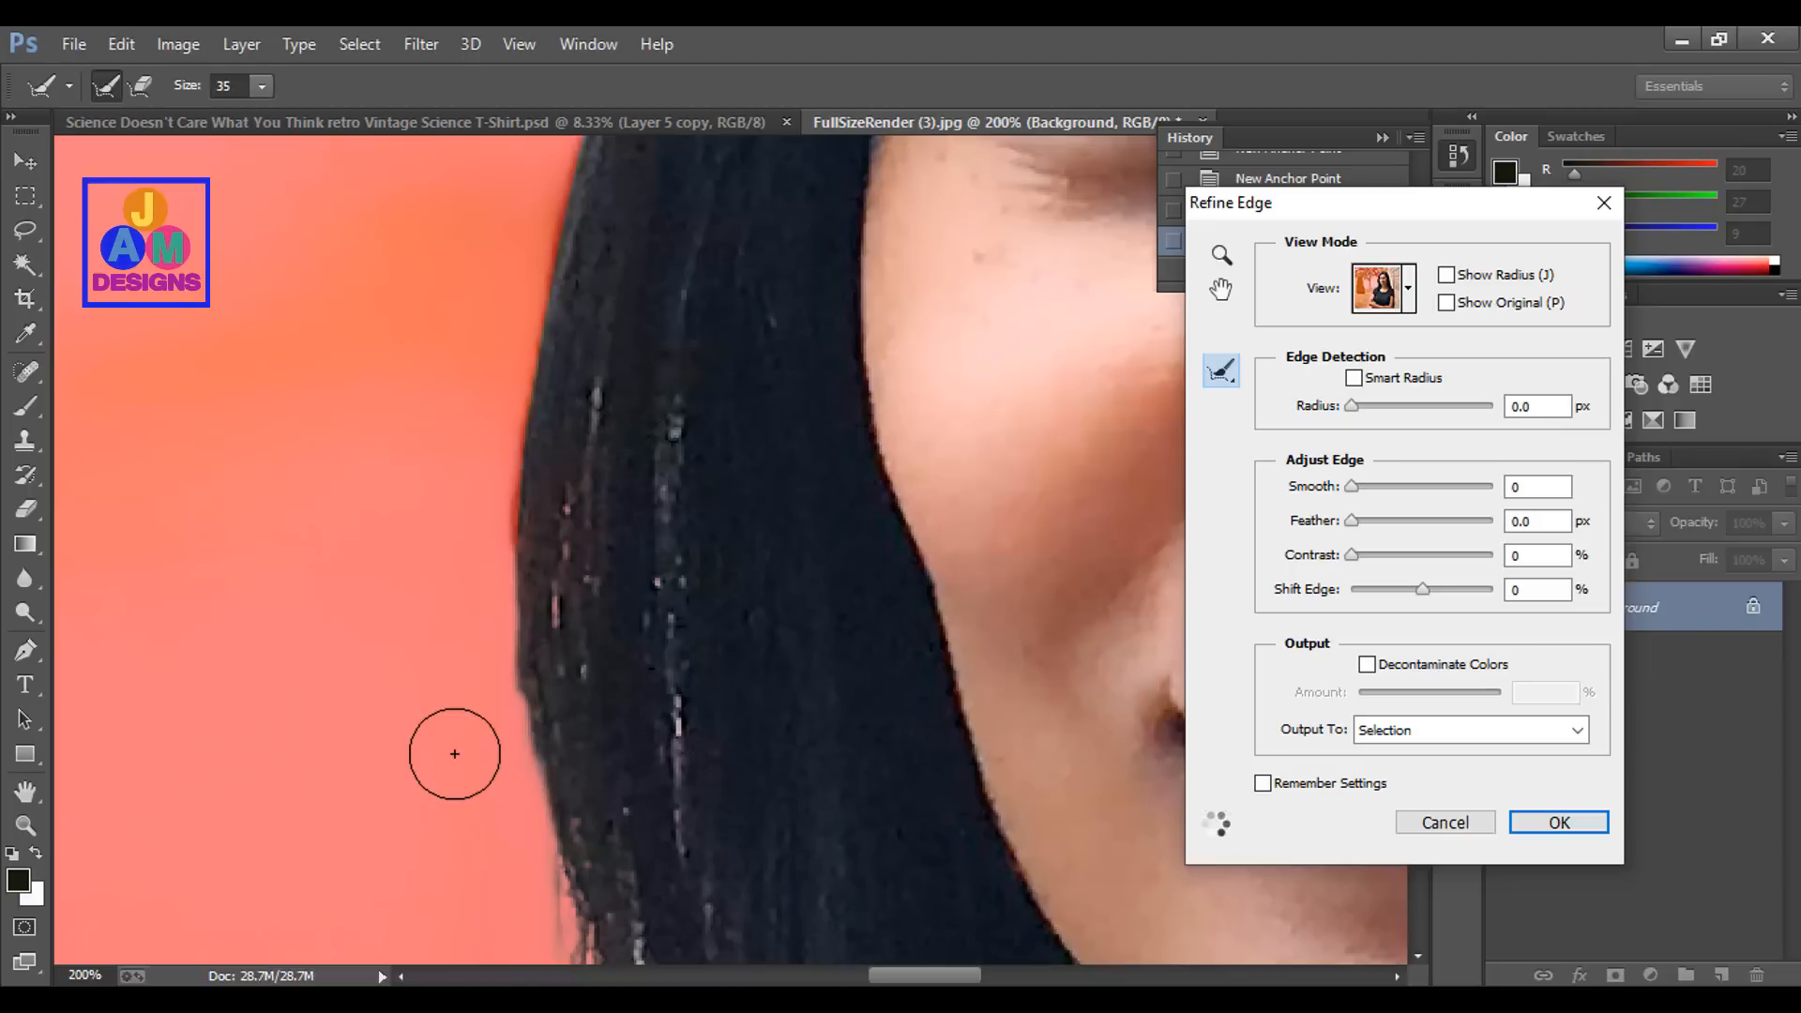
left_click_drag(611, 488, 572, 700)
left_click_drag(638, 309, 567, 748)
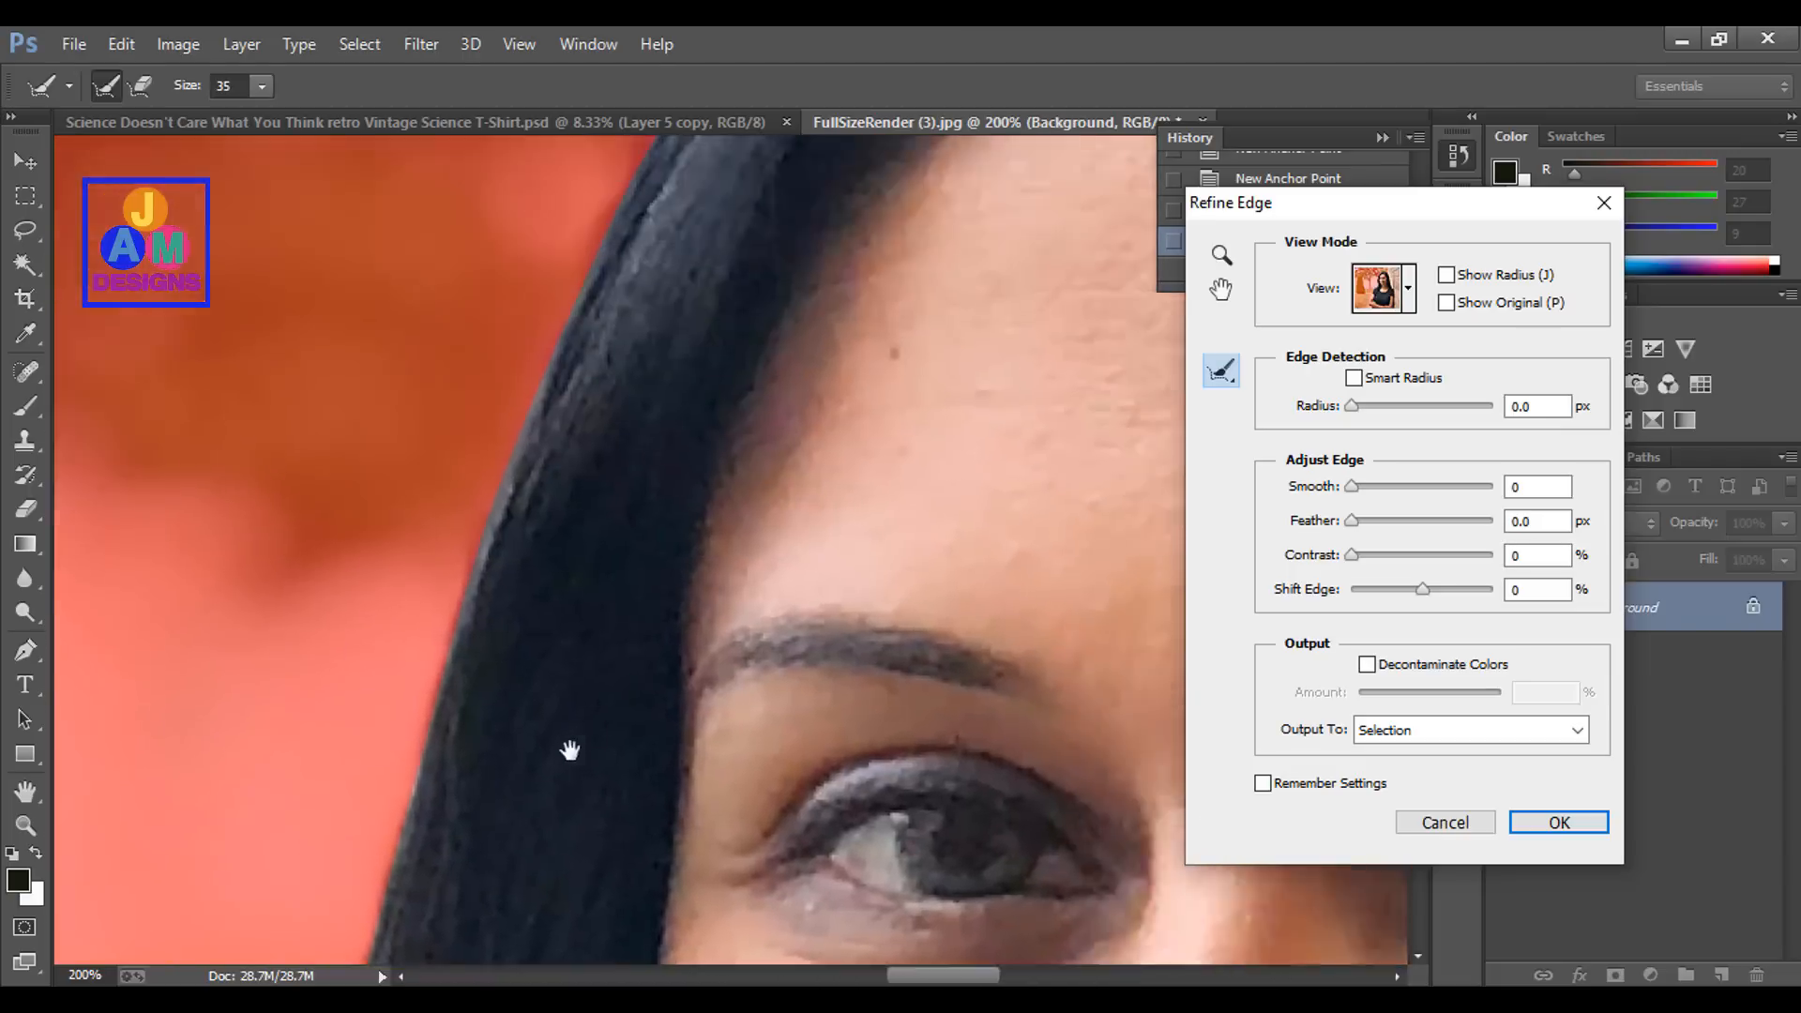
Refine the hair edge over the top of the head toward the brick wall
left_click_drag(657, 441, 405, 745)
mouse_move(1098, 193)
left_mouse_down()
mouse_move(651, 559)
mouse_move(644, 684)
left_mouse_up()
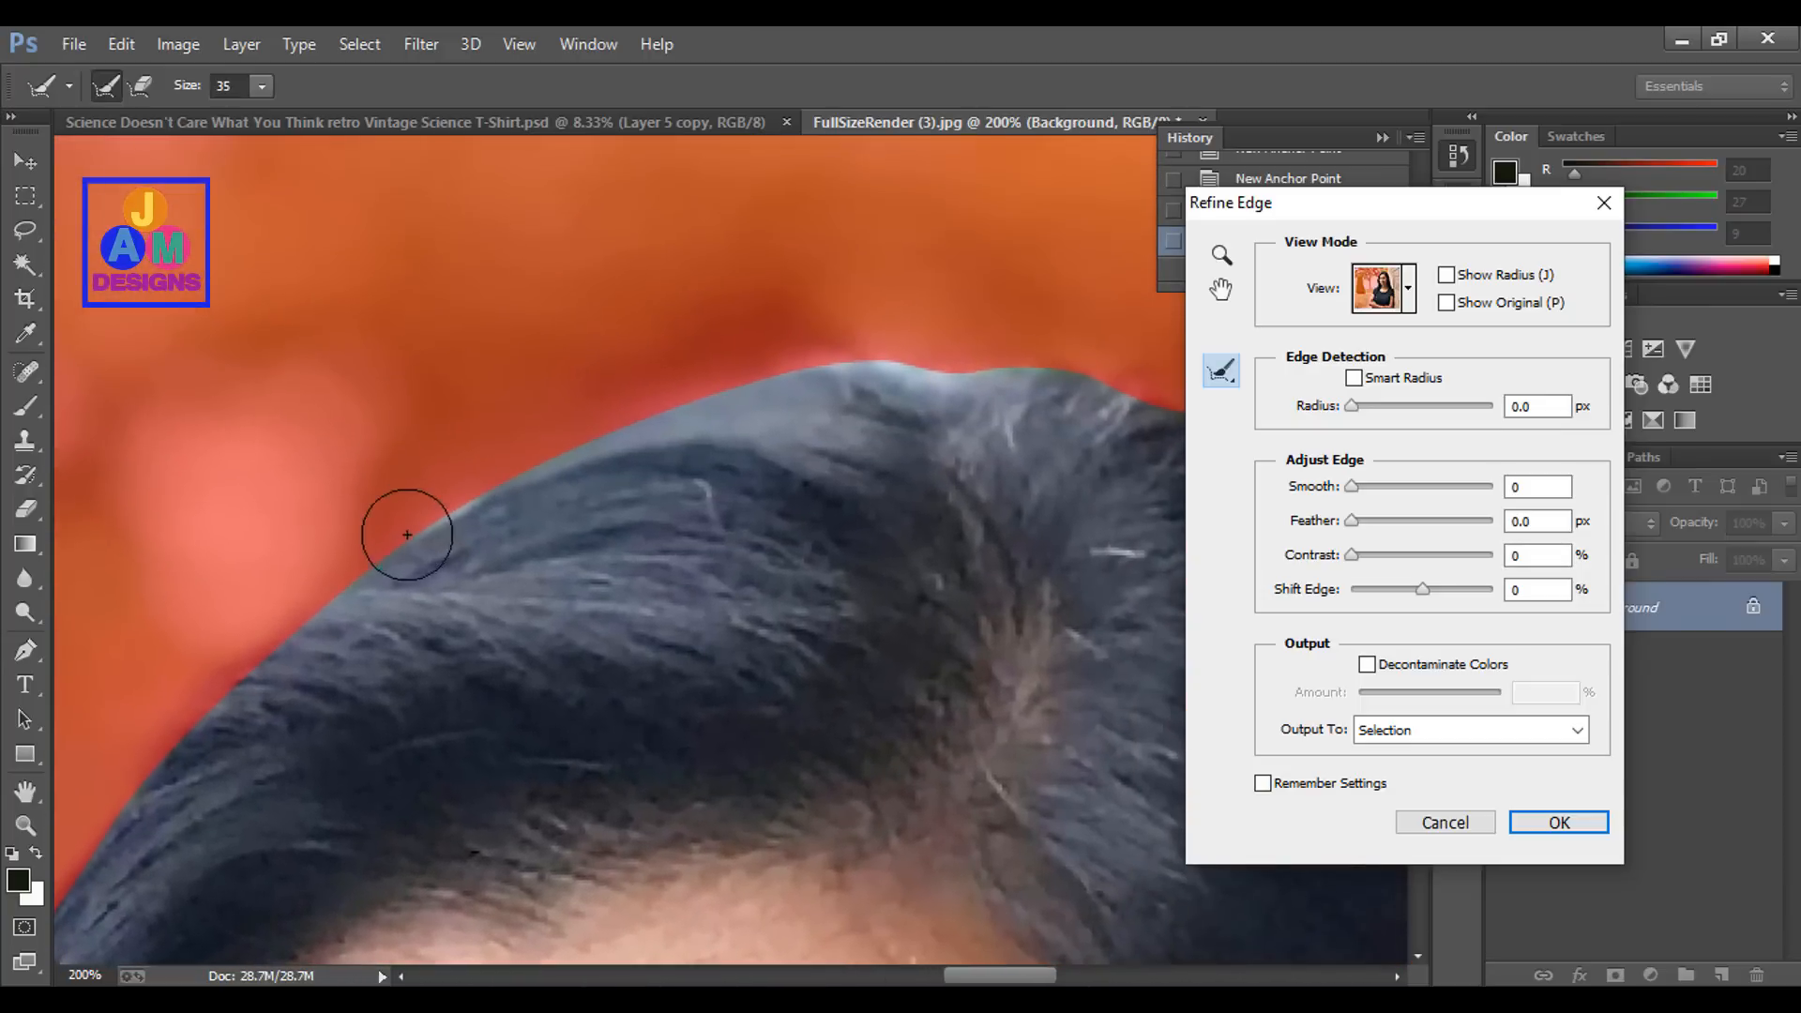
mouse_move(327, 506)
left_mouse_down()
mouse_move(419, 488)
mouse_move(546, 383)
left_mouse_up()
left_click_drag(844, 462, 639, 497)
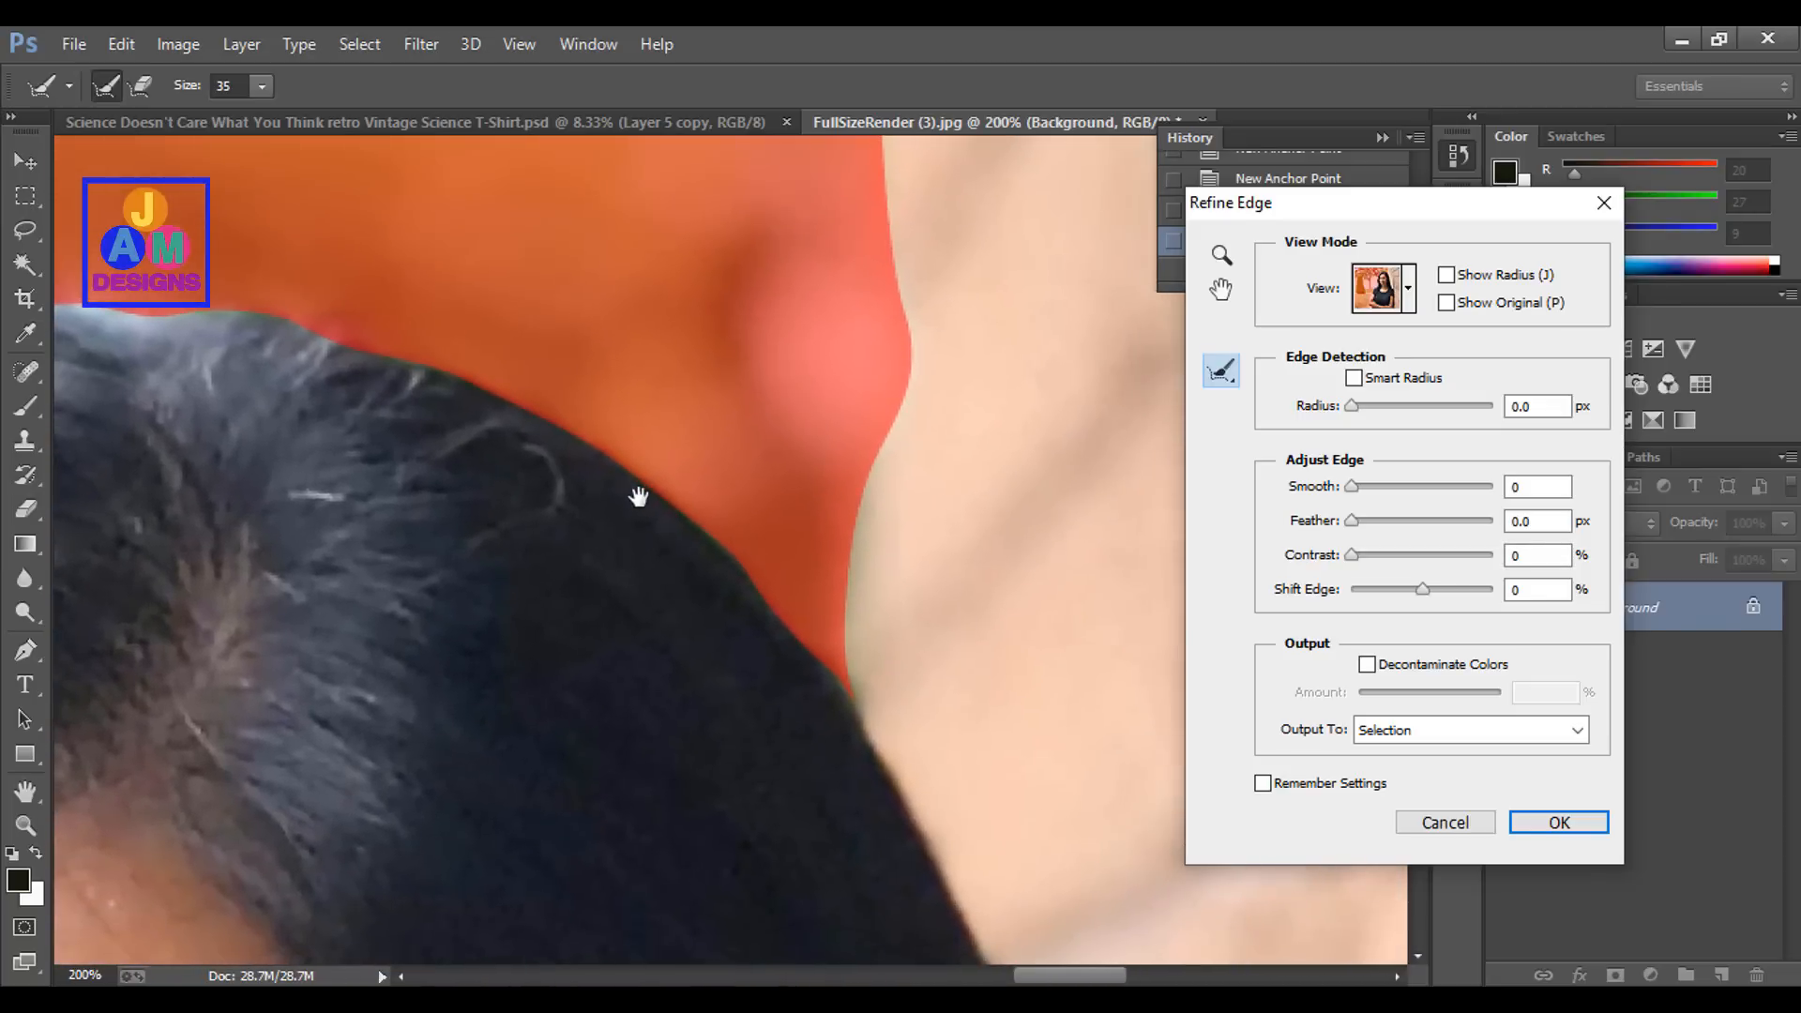
Preview the whole cutout with the On Layers view and output the refined selection as a layer mask
key("ctrl+minus")
key("ctrl+minus")
key("ctrl+minus")
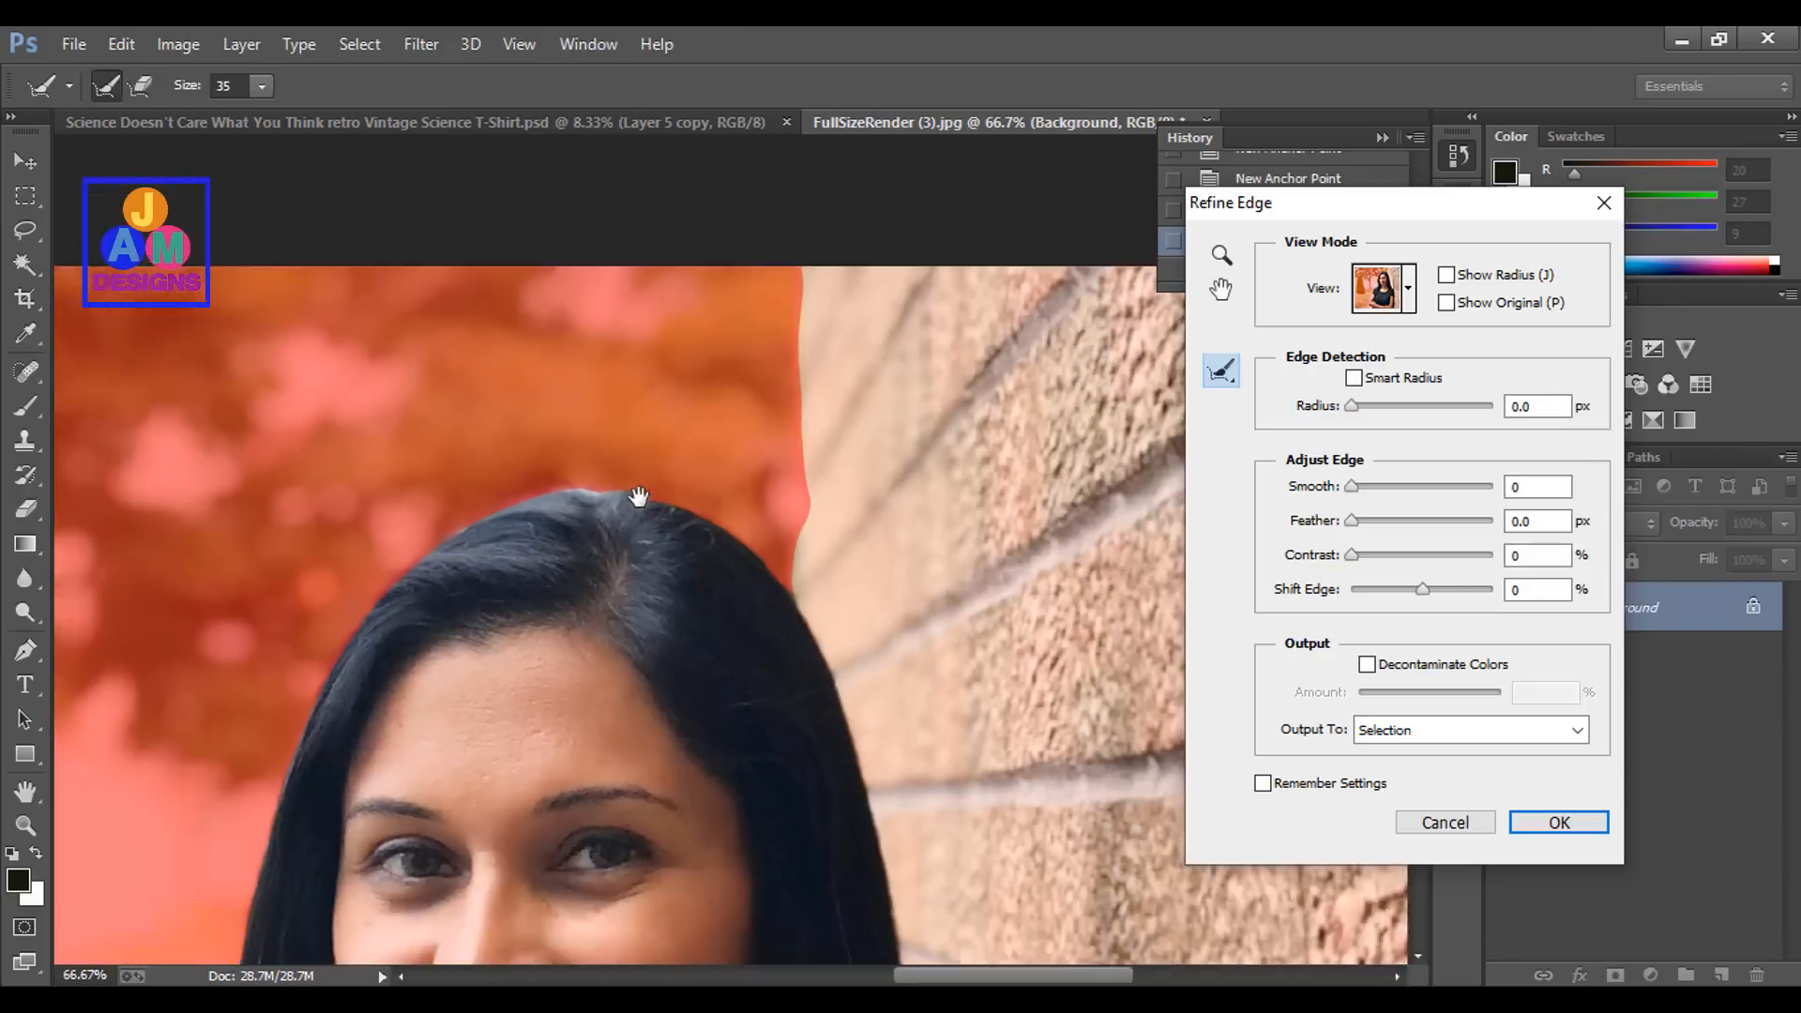
key("ctrl+minus")
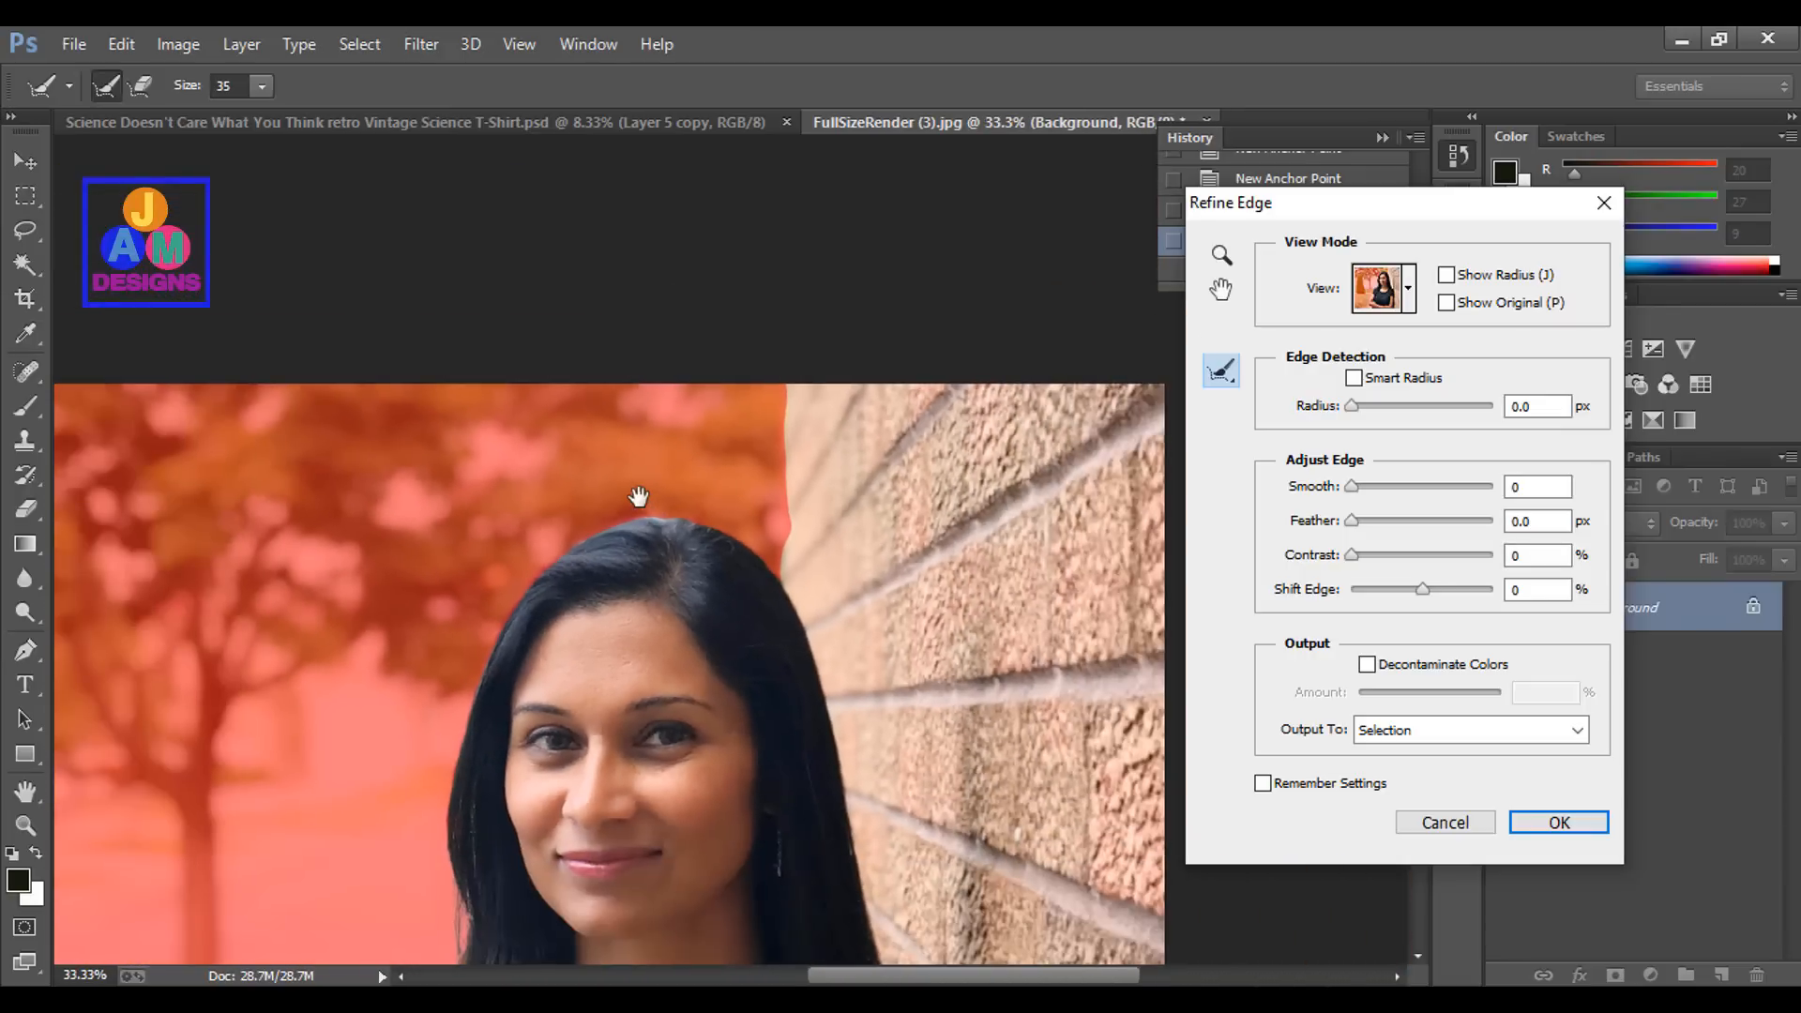
key("ctrl+minus")
key("ctrl+minus")
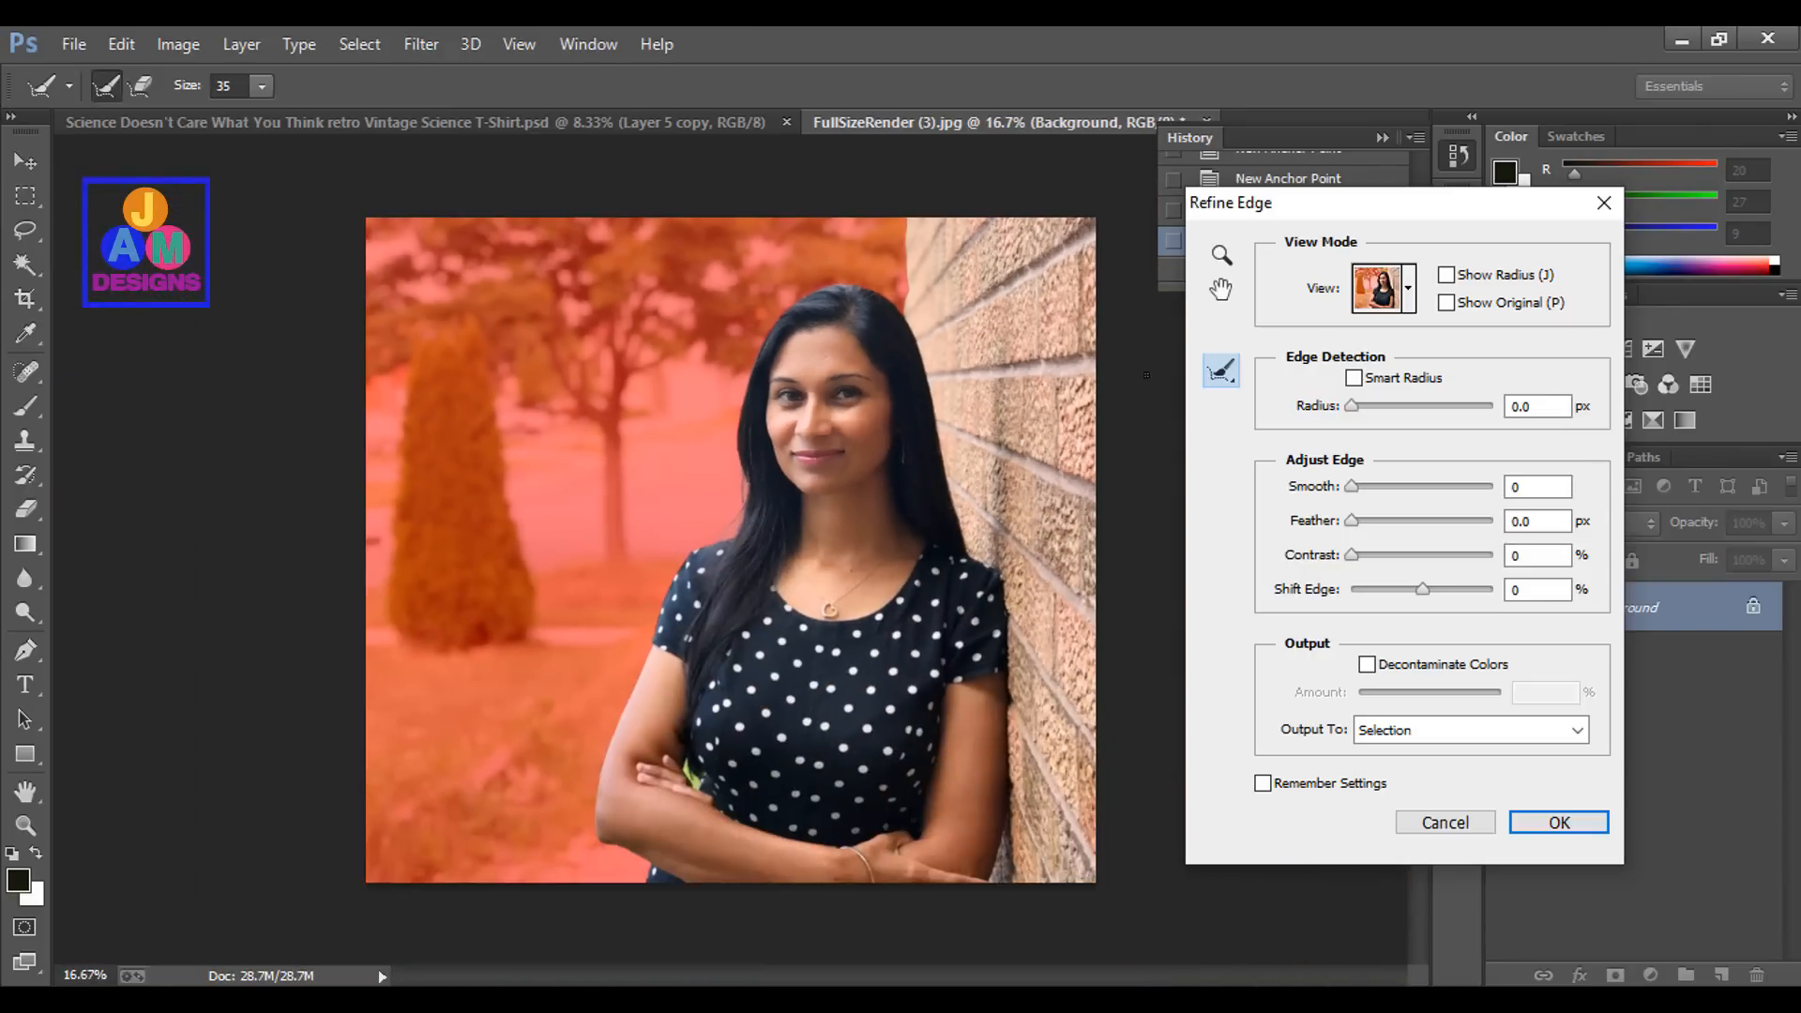
left_click(1412, 294)
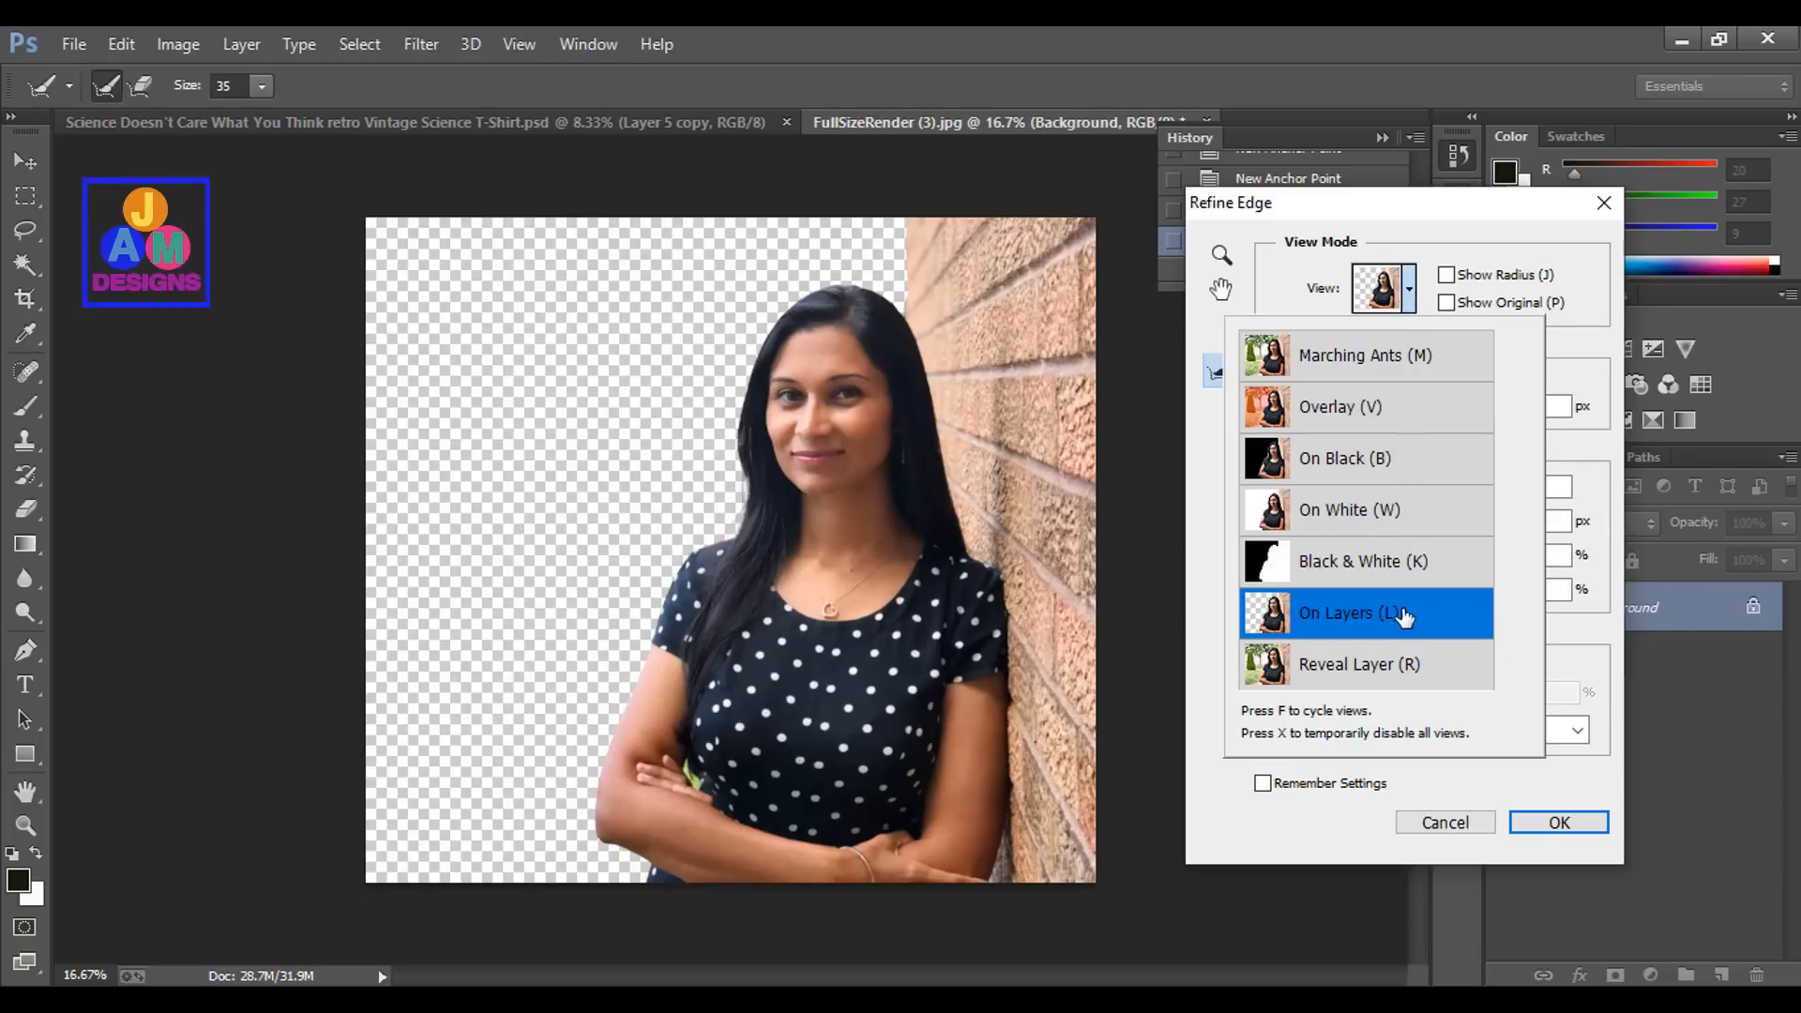
left_click(1324, 835)
left_click(1398, 736)
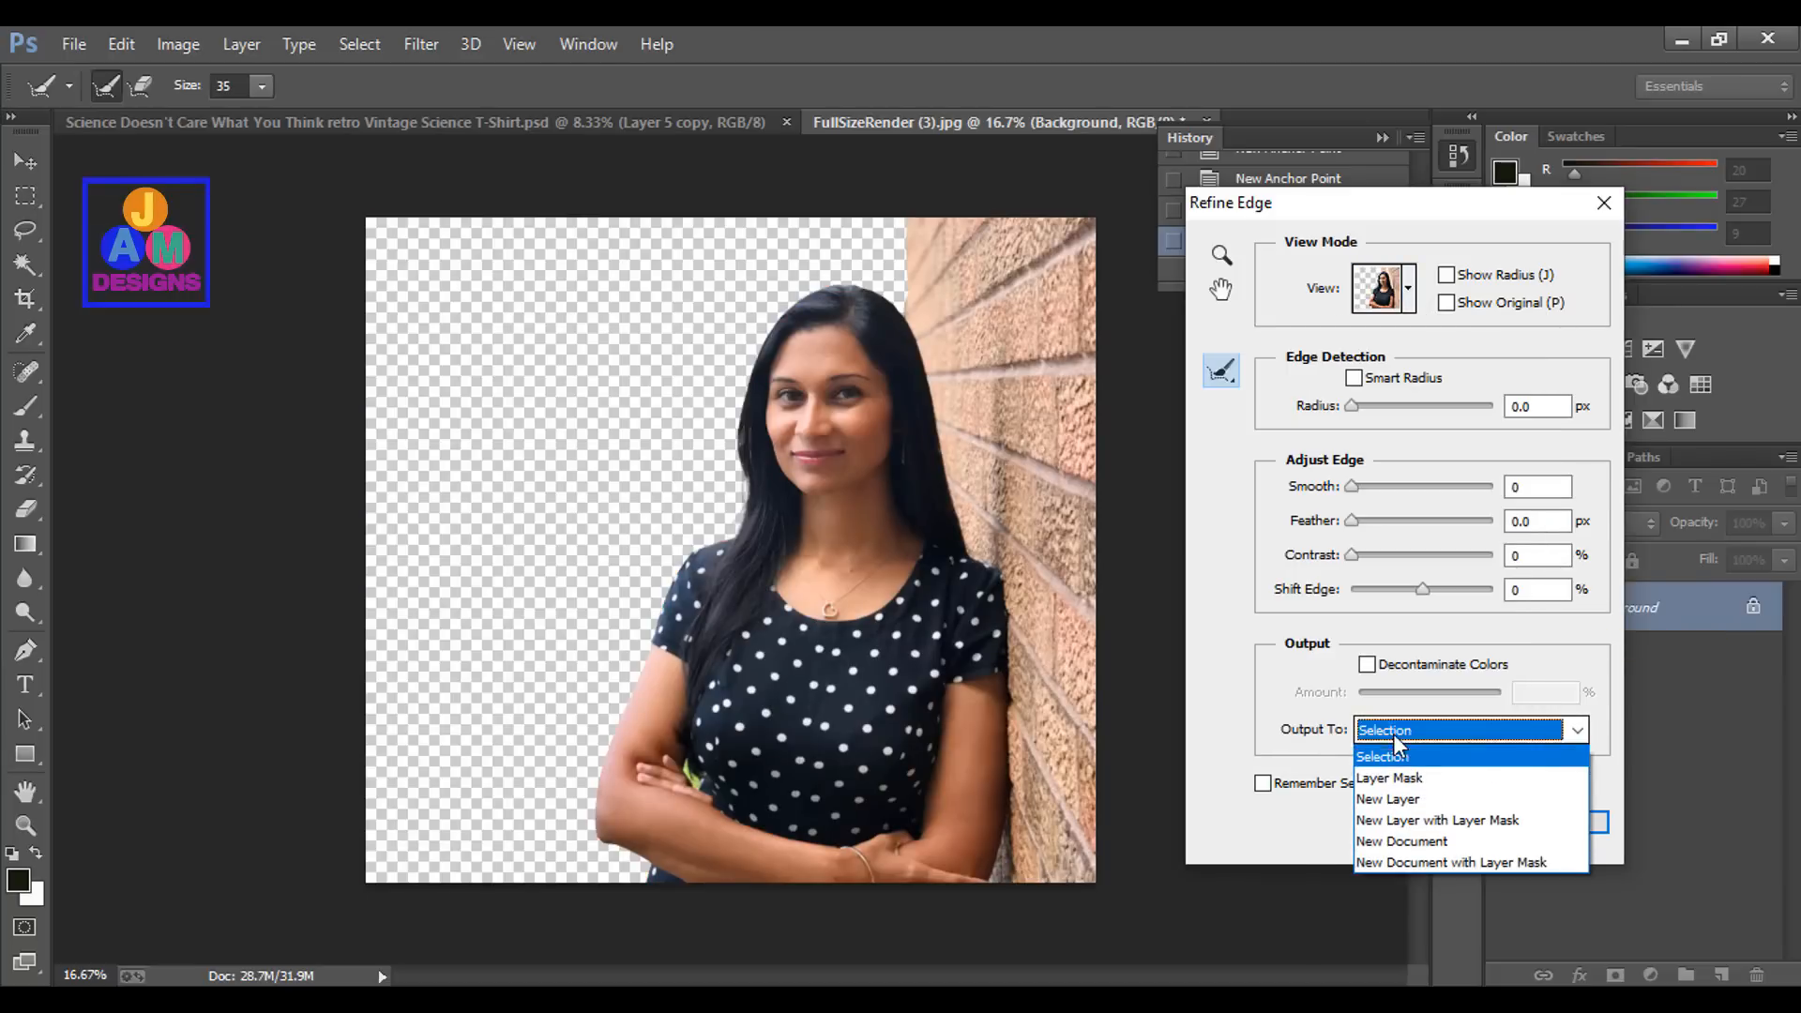
left_click(1407, 778)
left_click(1561, 822)
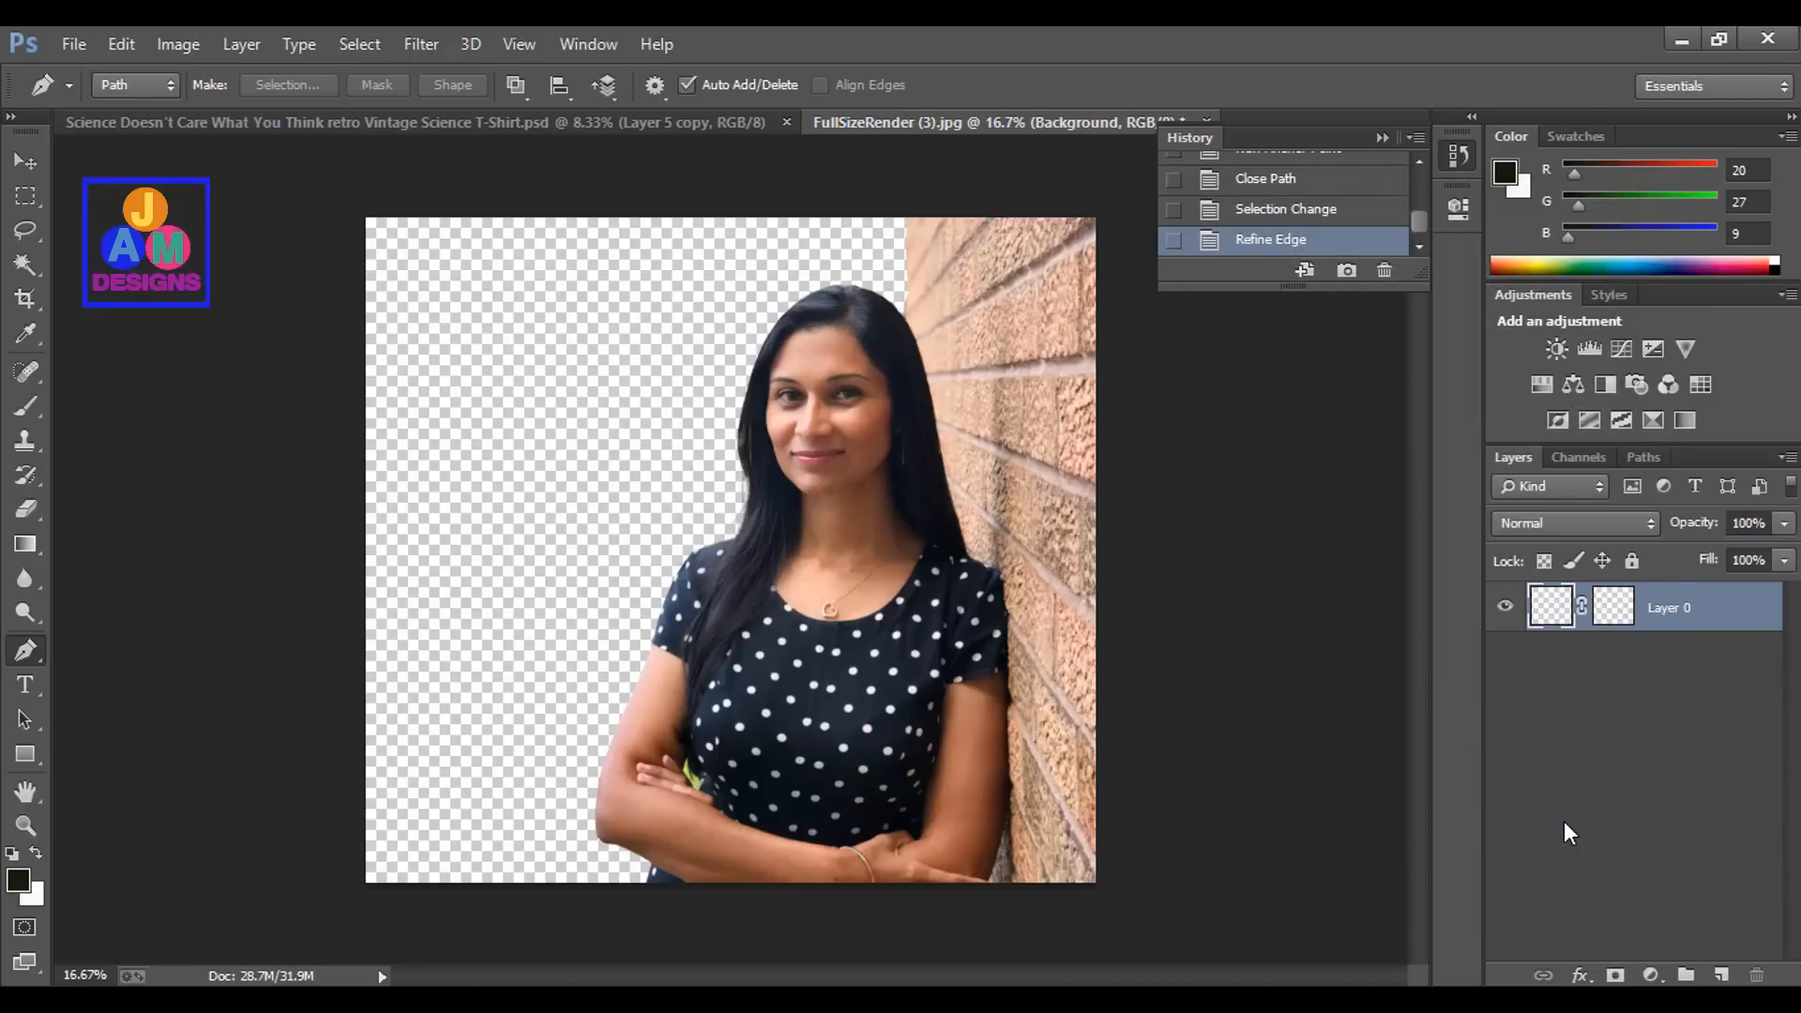
Add a new layer beneath the masked photo and fill it with the white background color
left_click(1724, 976)
left_click_drag(1670, 608, 1652, 713)
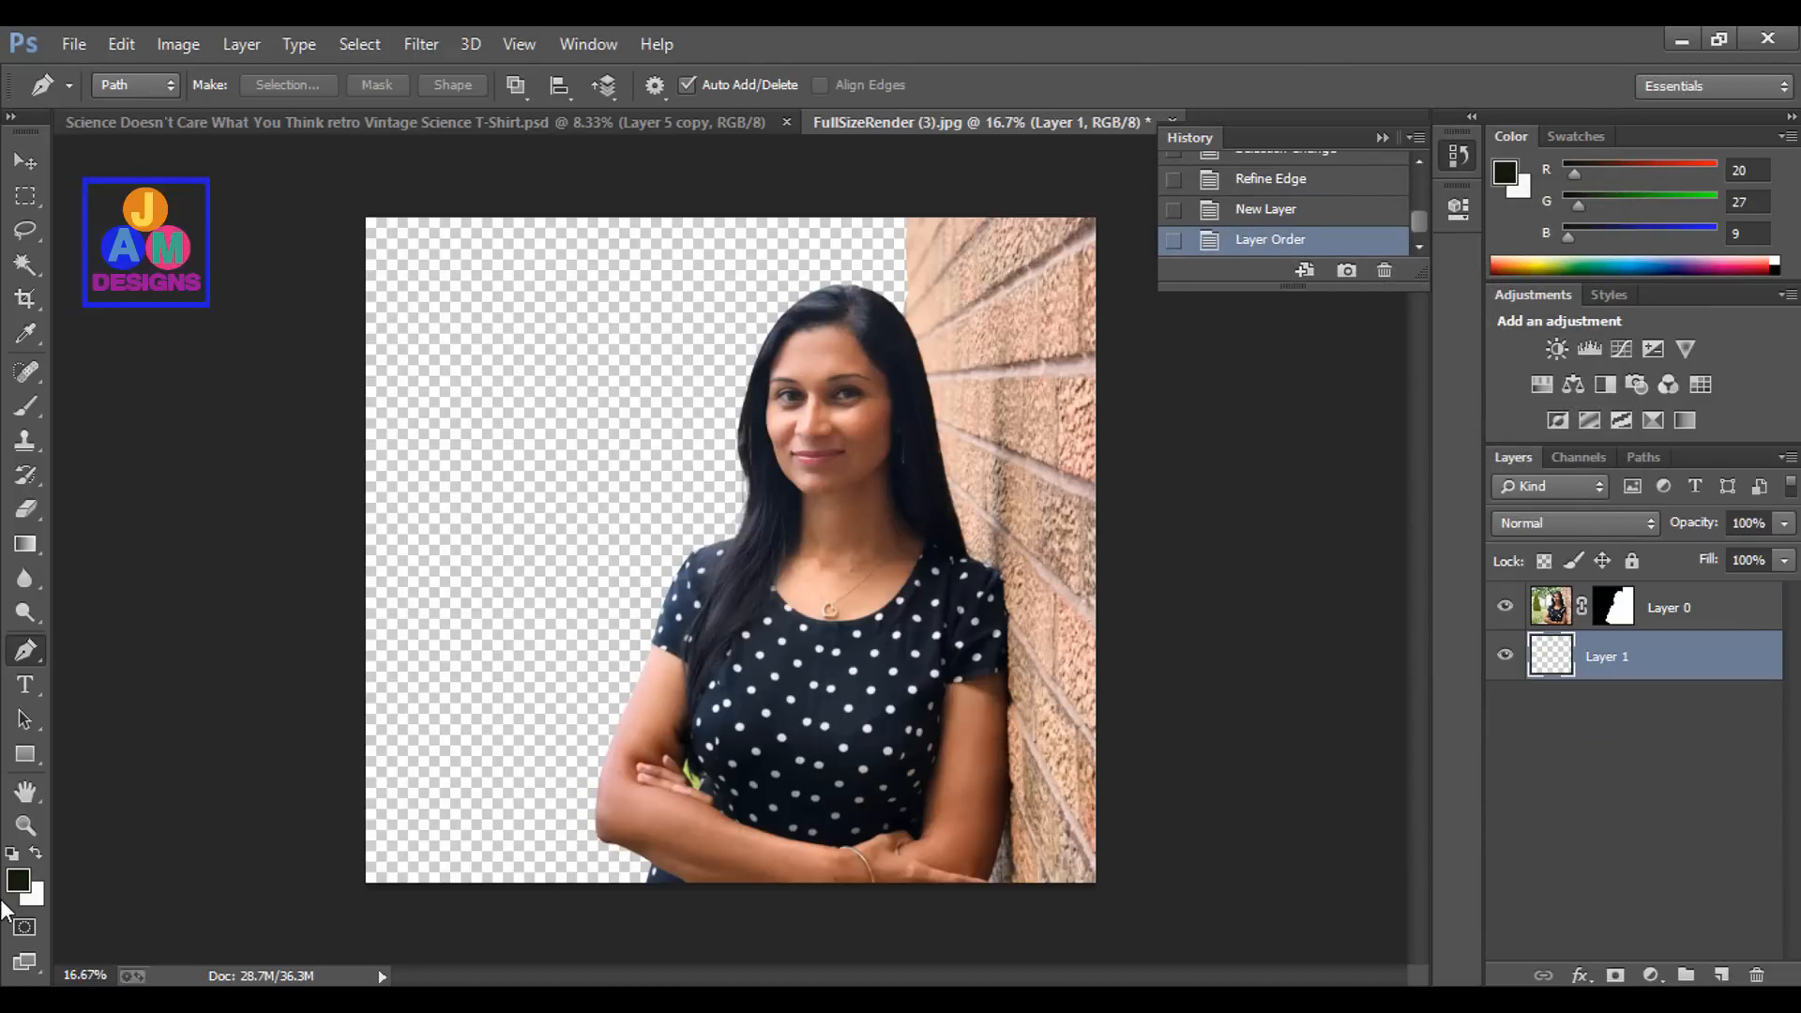
key("ctrl+BackSpace")
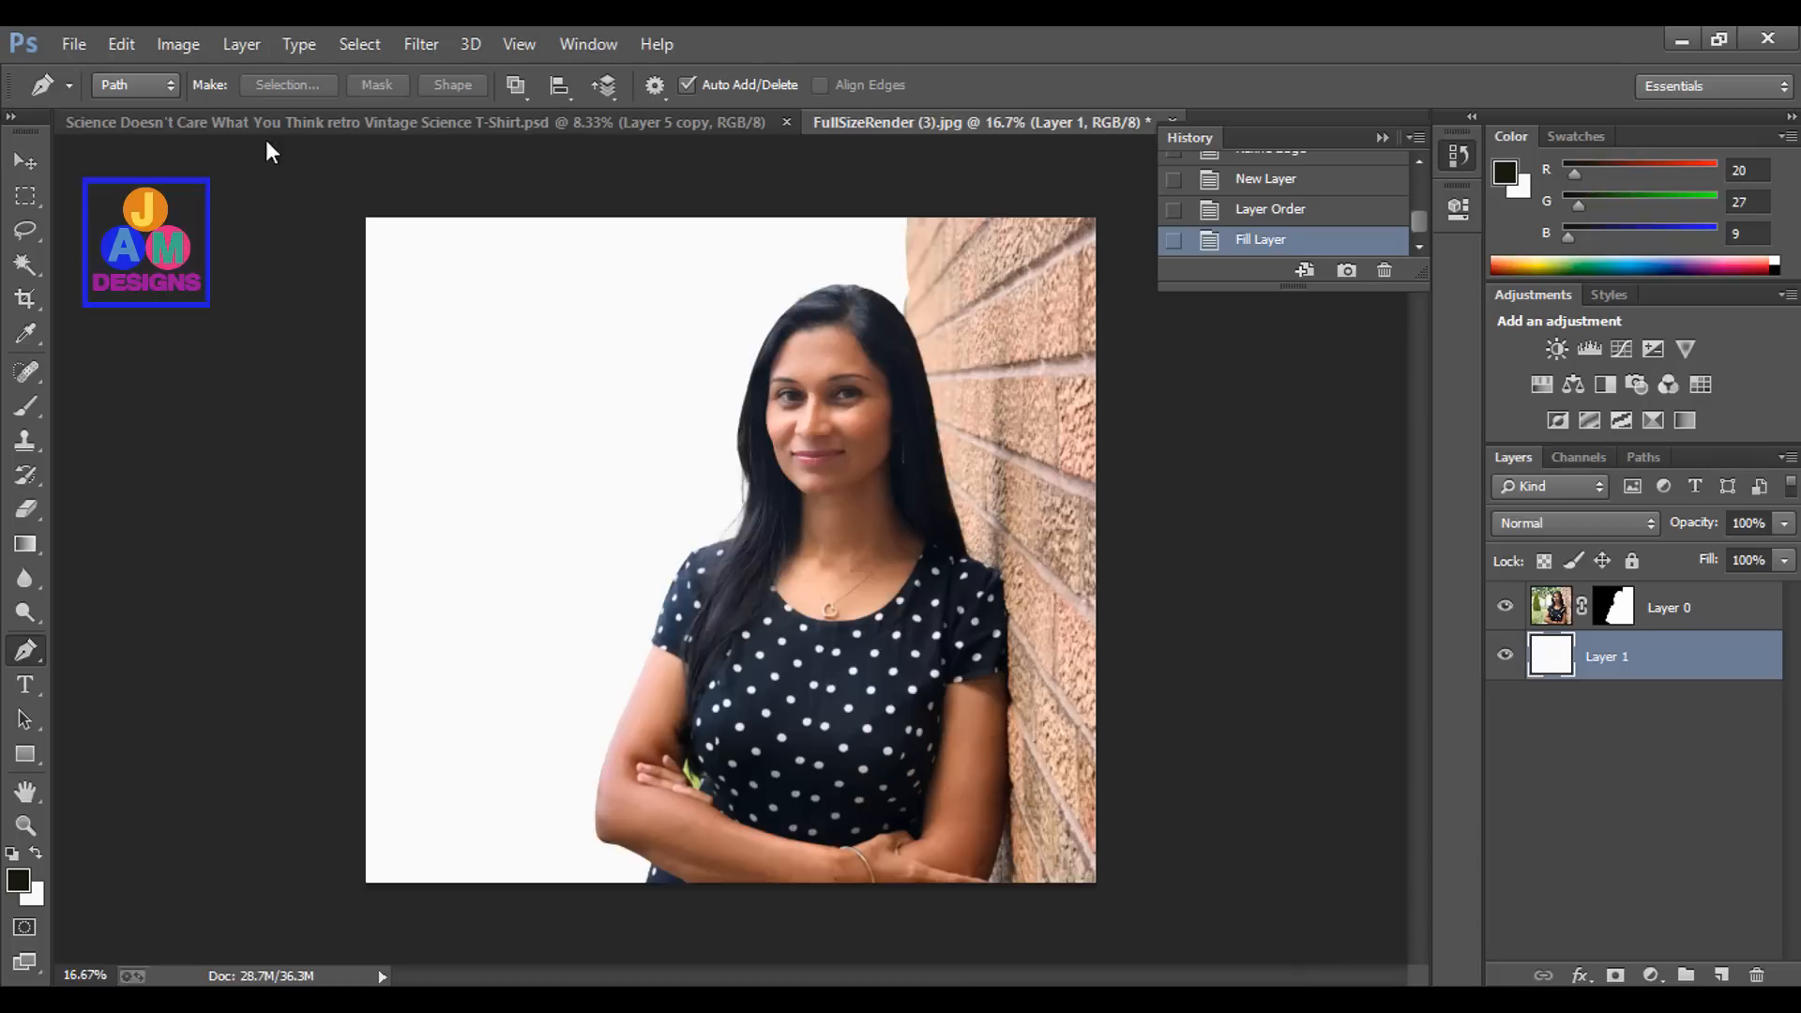
Capture a screenshot of the area around the finished photo and copy the image to the clipboard
left_click(26, 195)
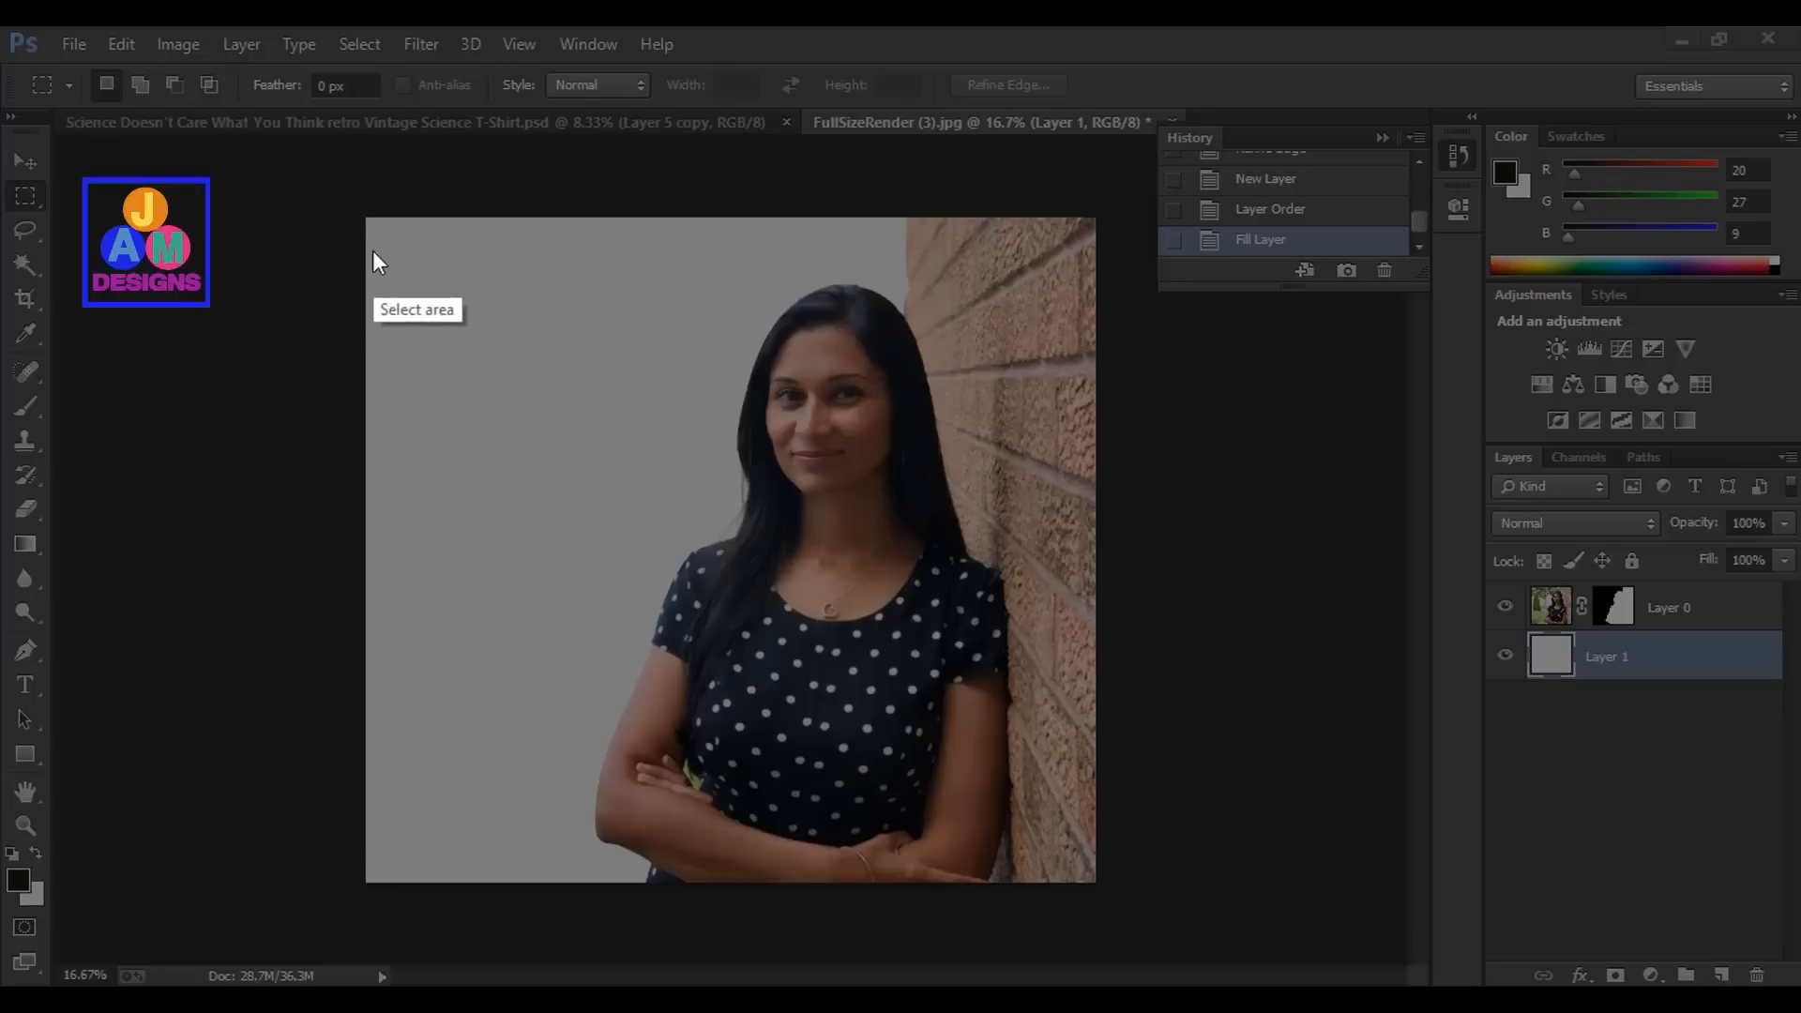
left_click_drag(330, 183, 1122, 920)
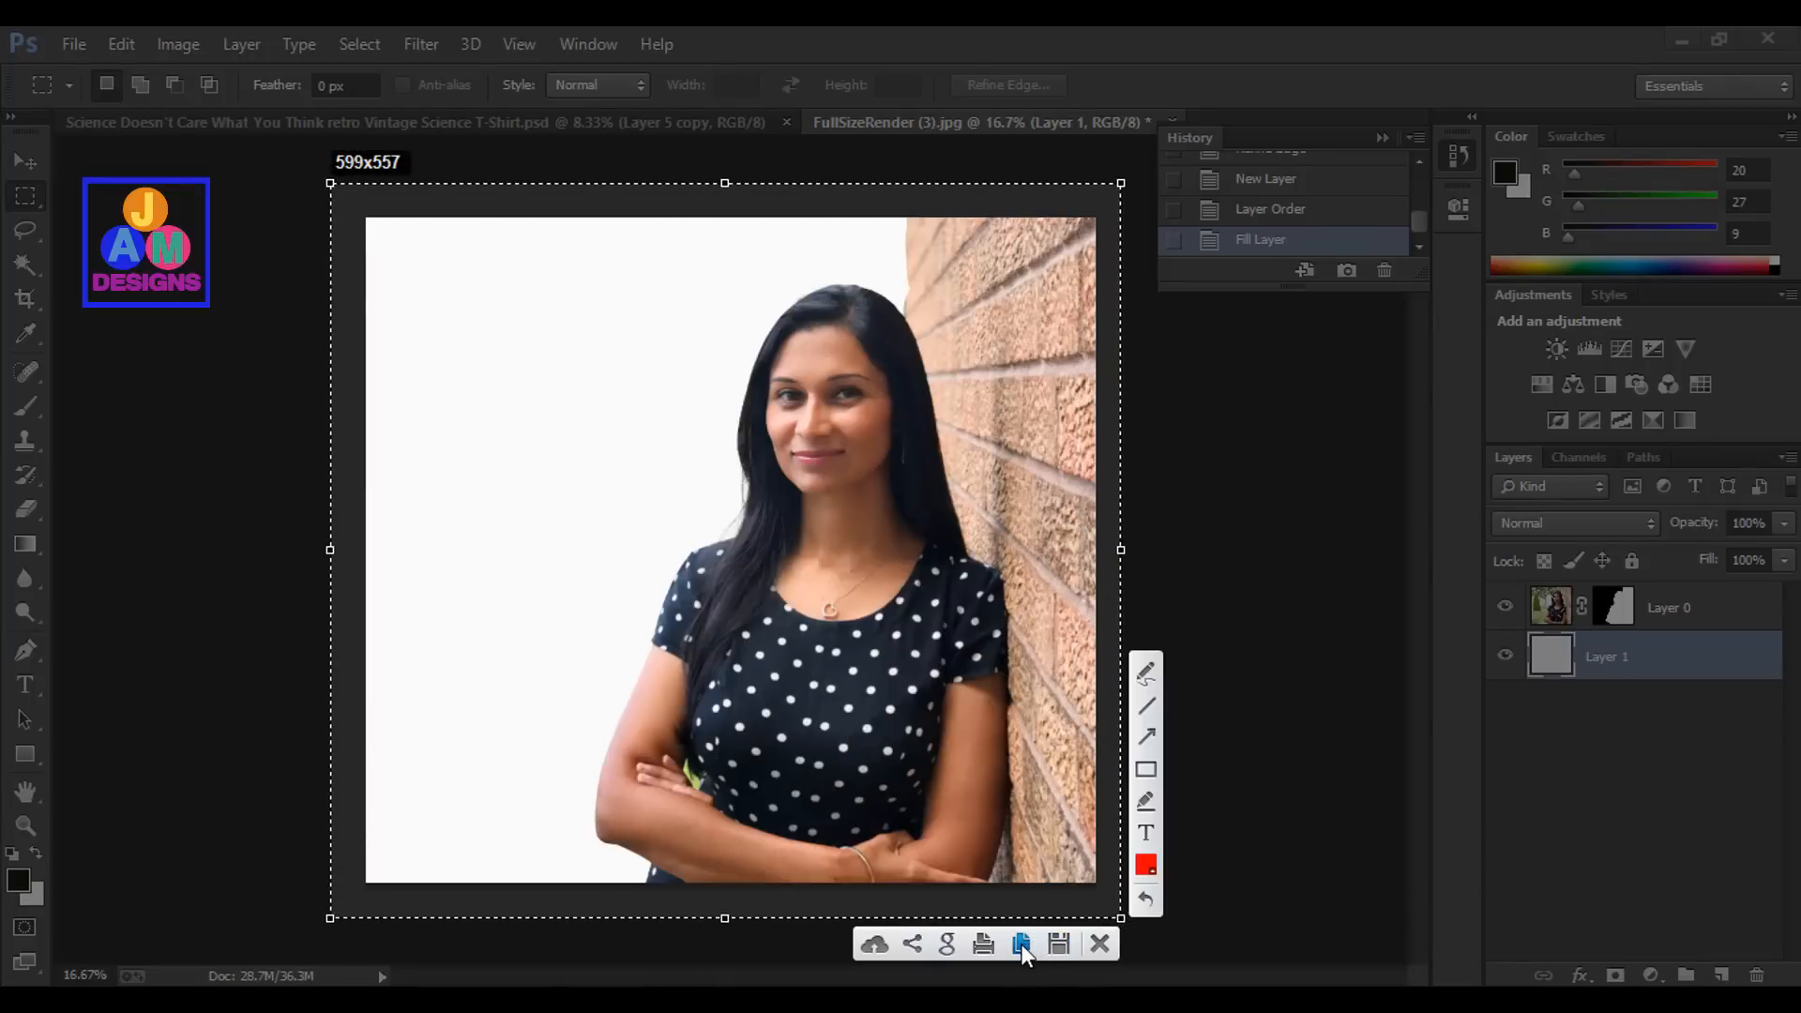
left_click(1021, 944)
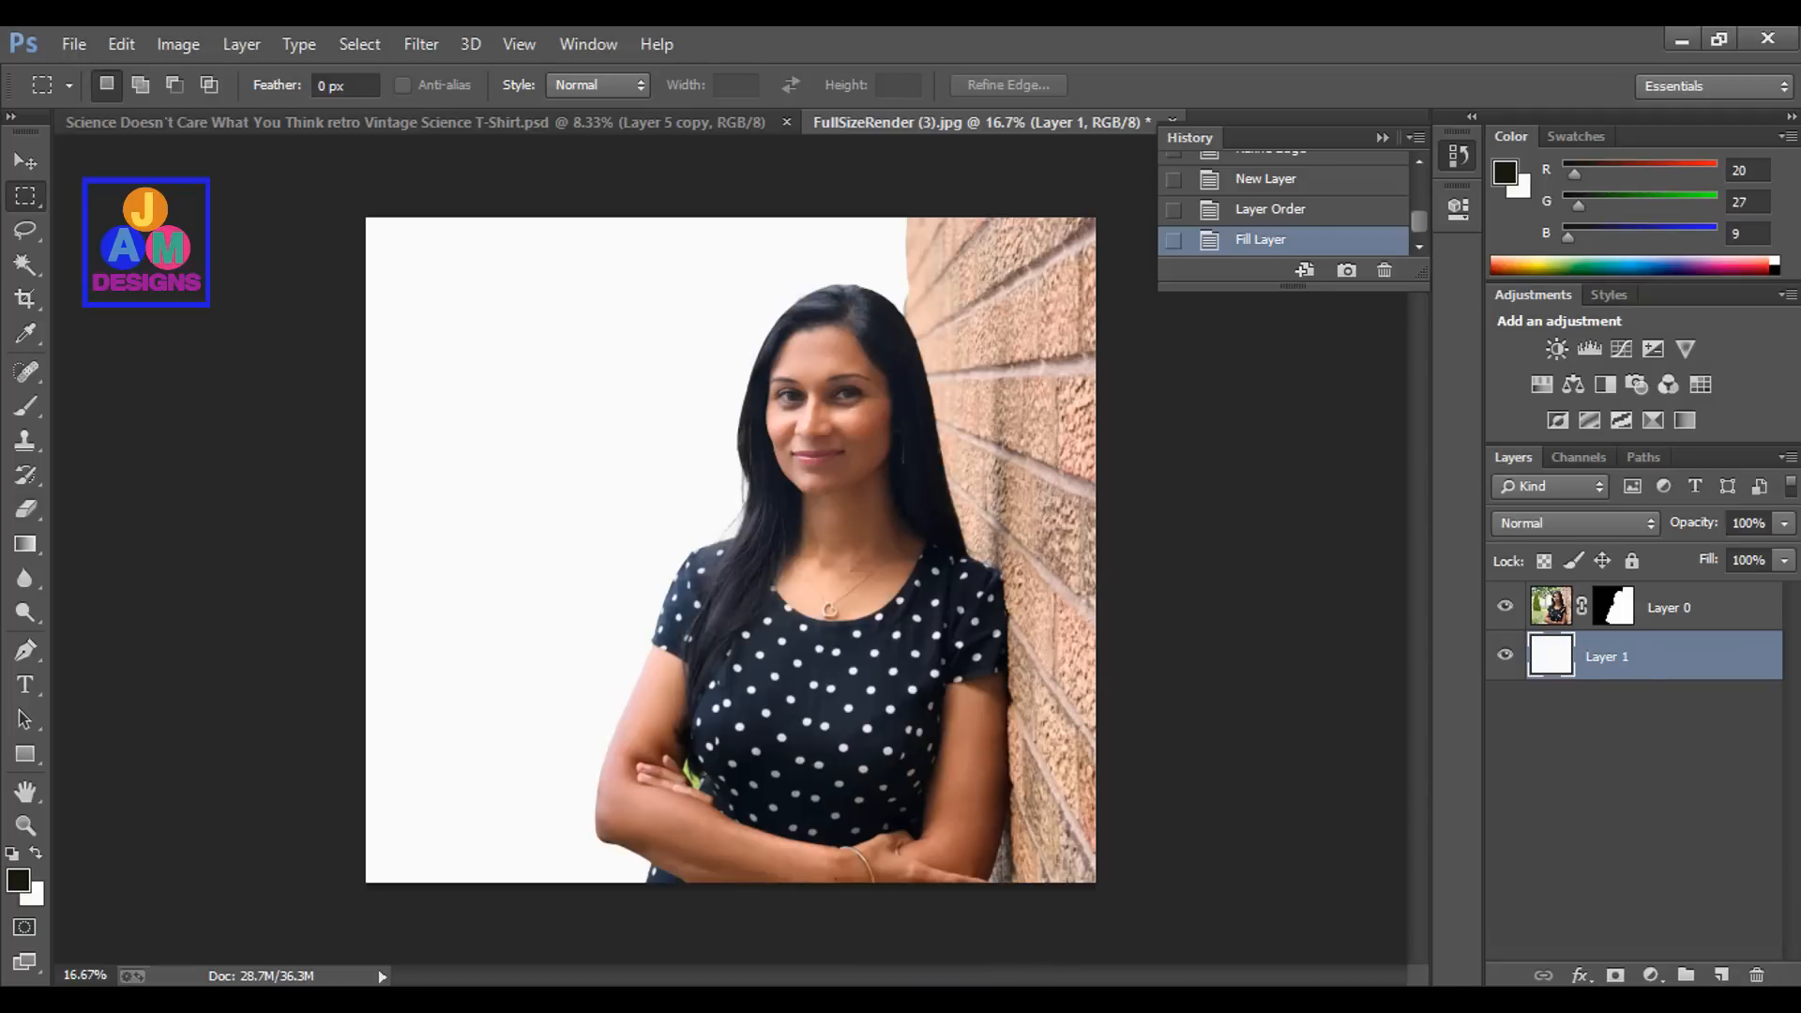
Capture a screenshot around the photo, upload it to the screenshot service and copy its share link
key("Print")
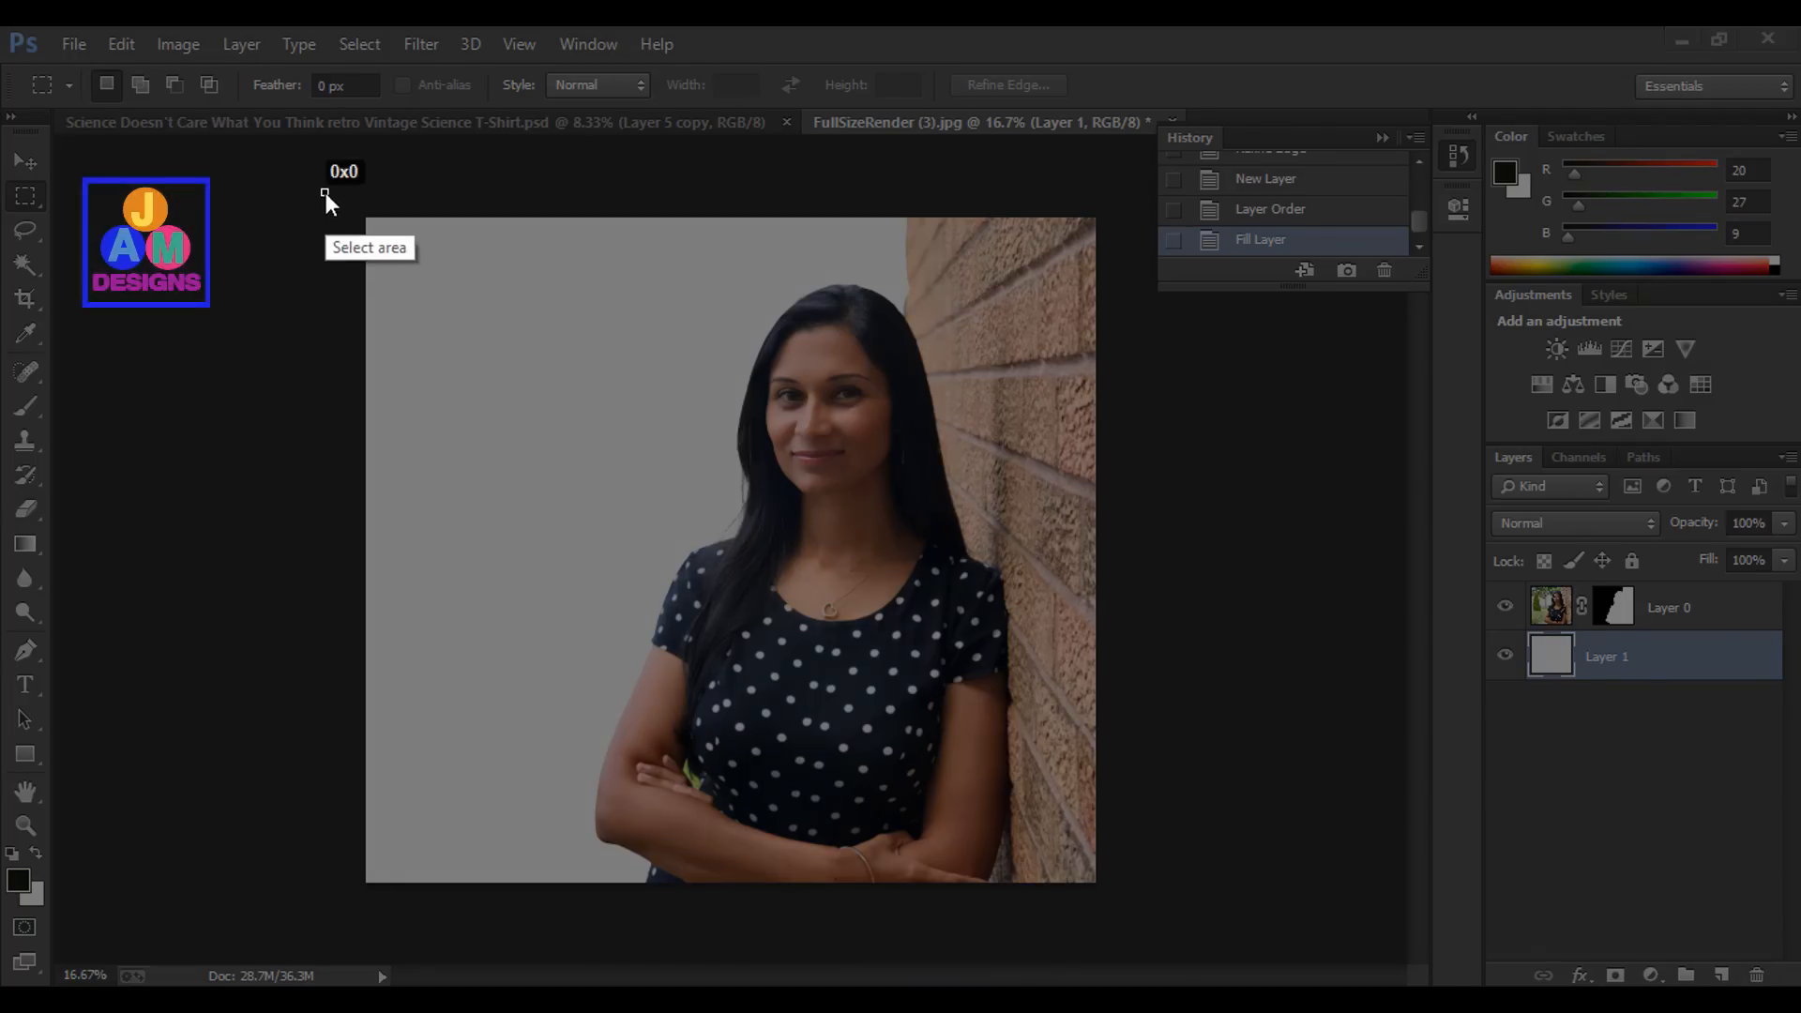
left_click_drag(325, 193, 1130, 911)
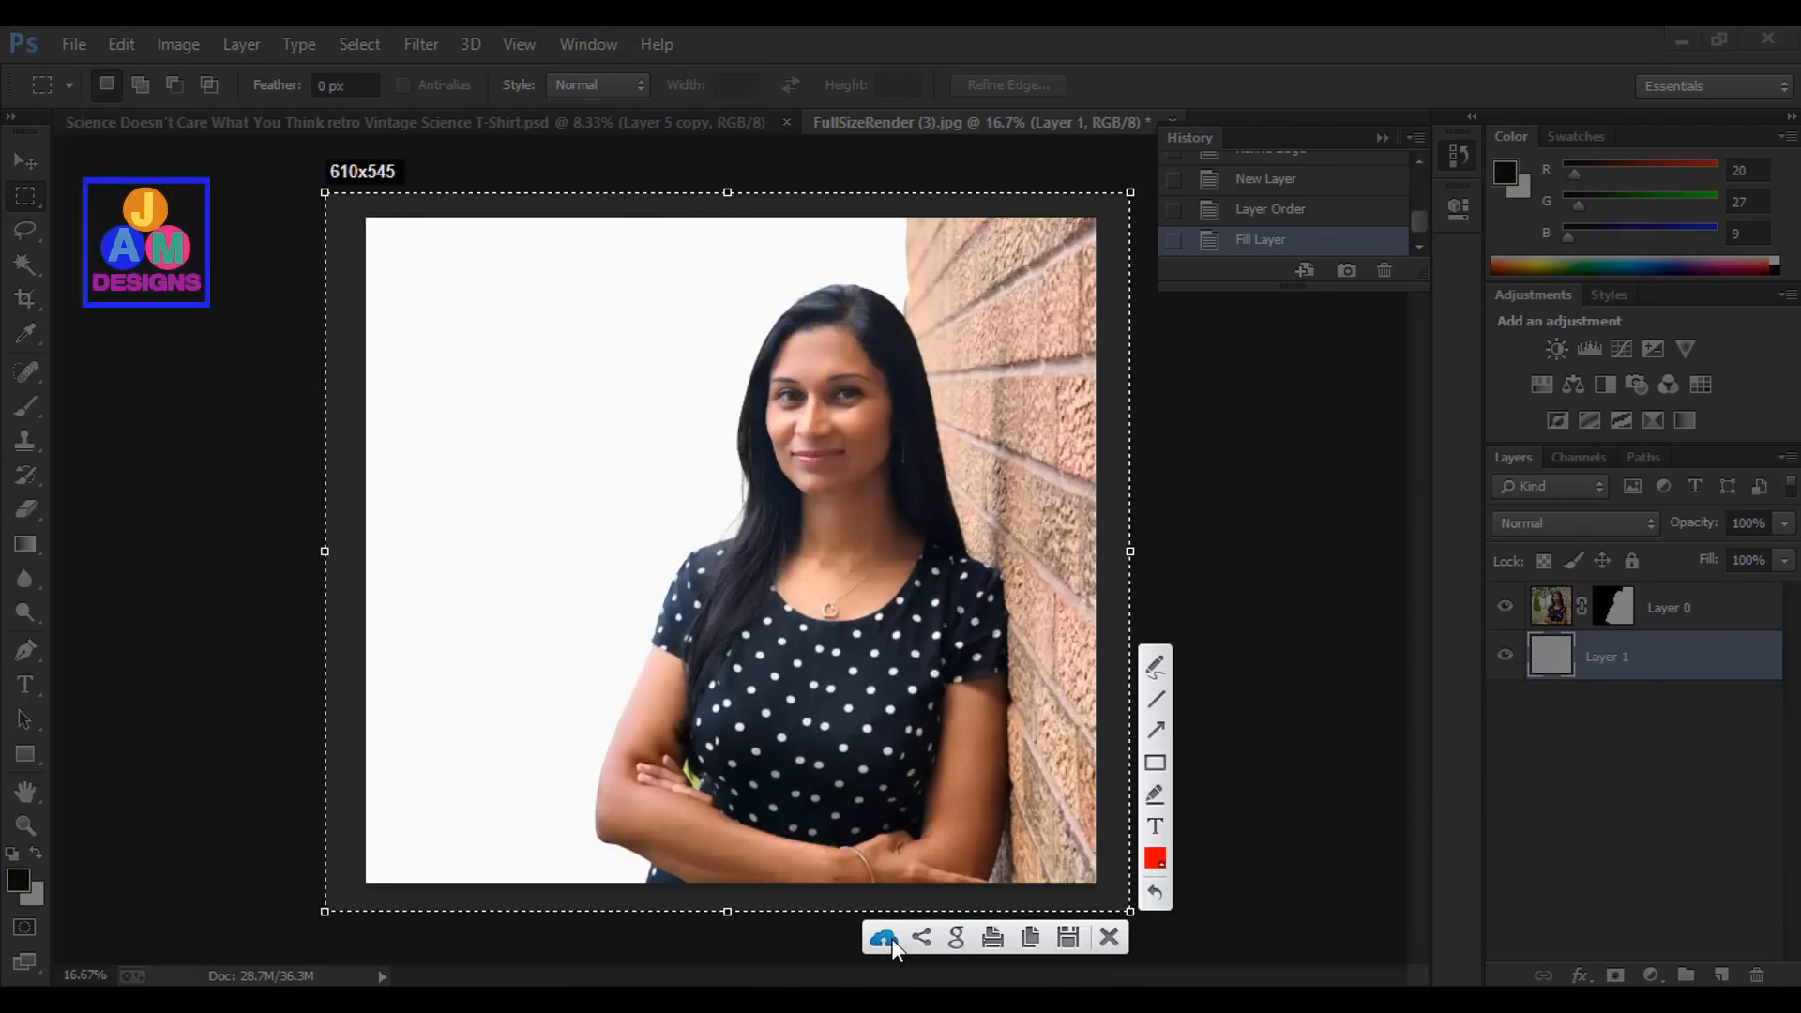
left_click(883, 937)
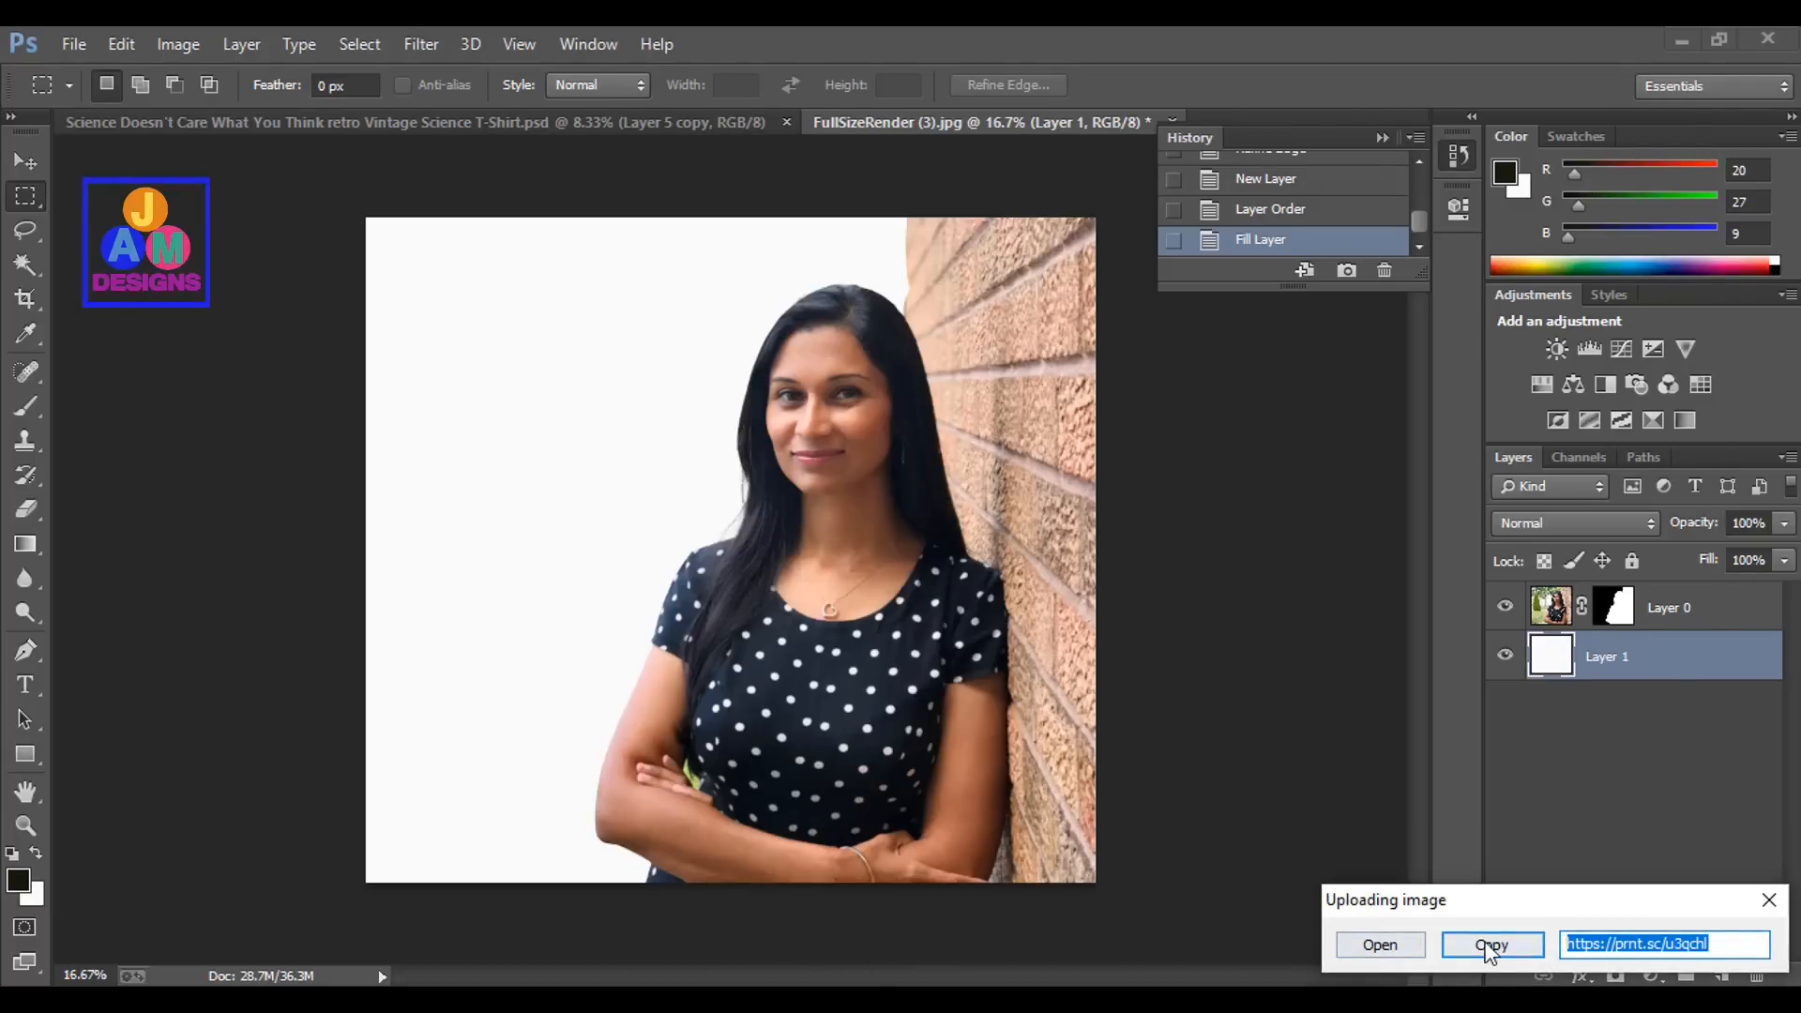
left_click(1492, 945)
Save the edited photo as a baseline standard JPEG at maximum quality 12
key("ctrl+s")
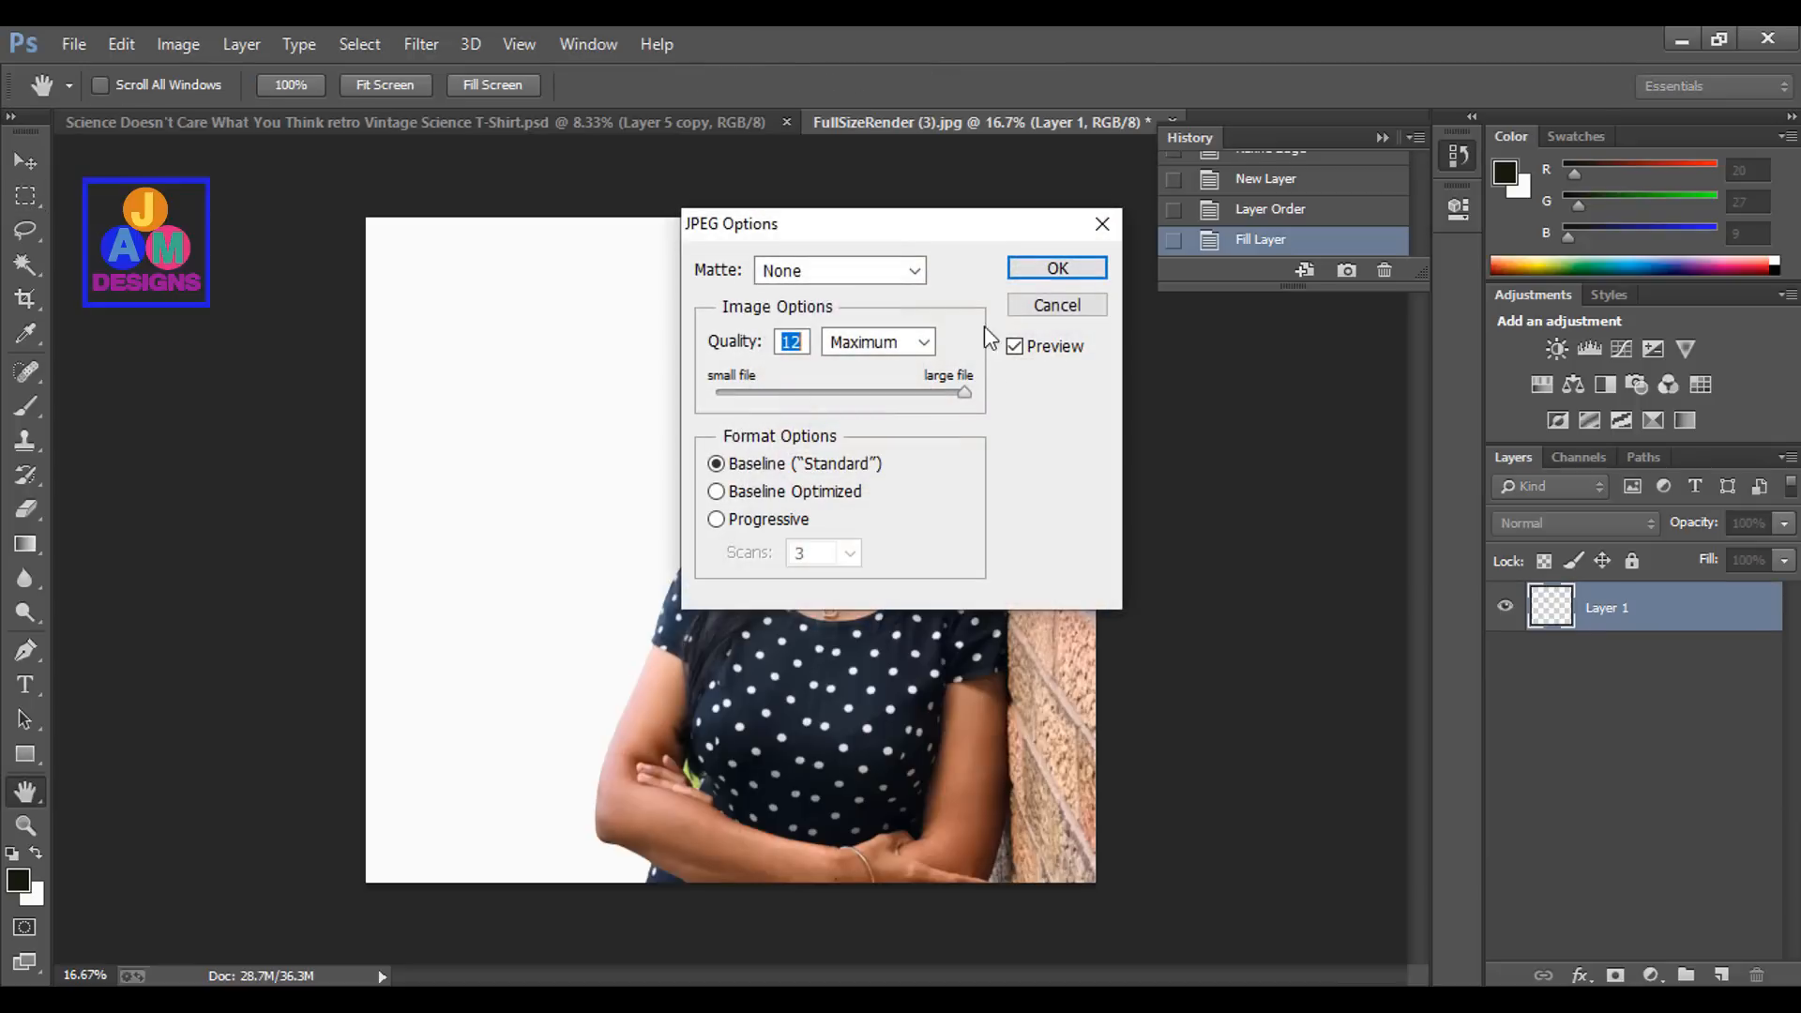
left_click(1038, 285)
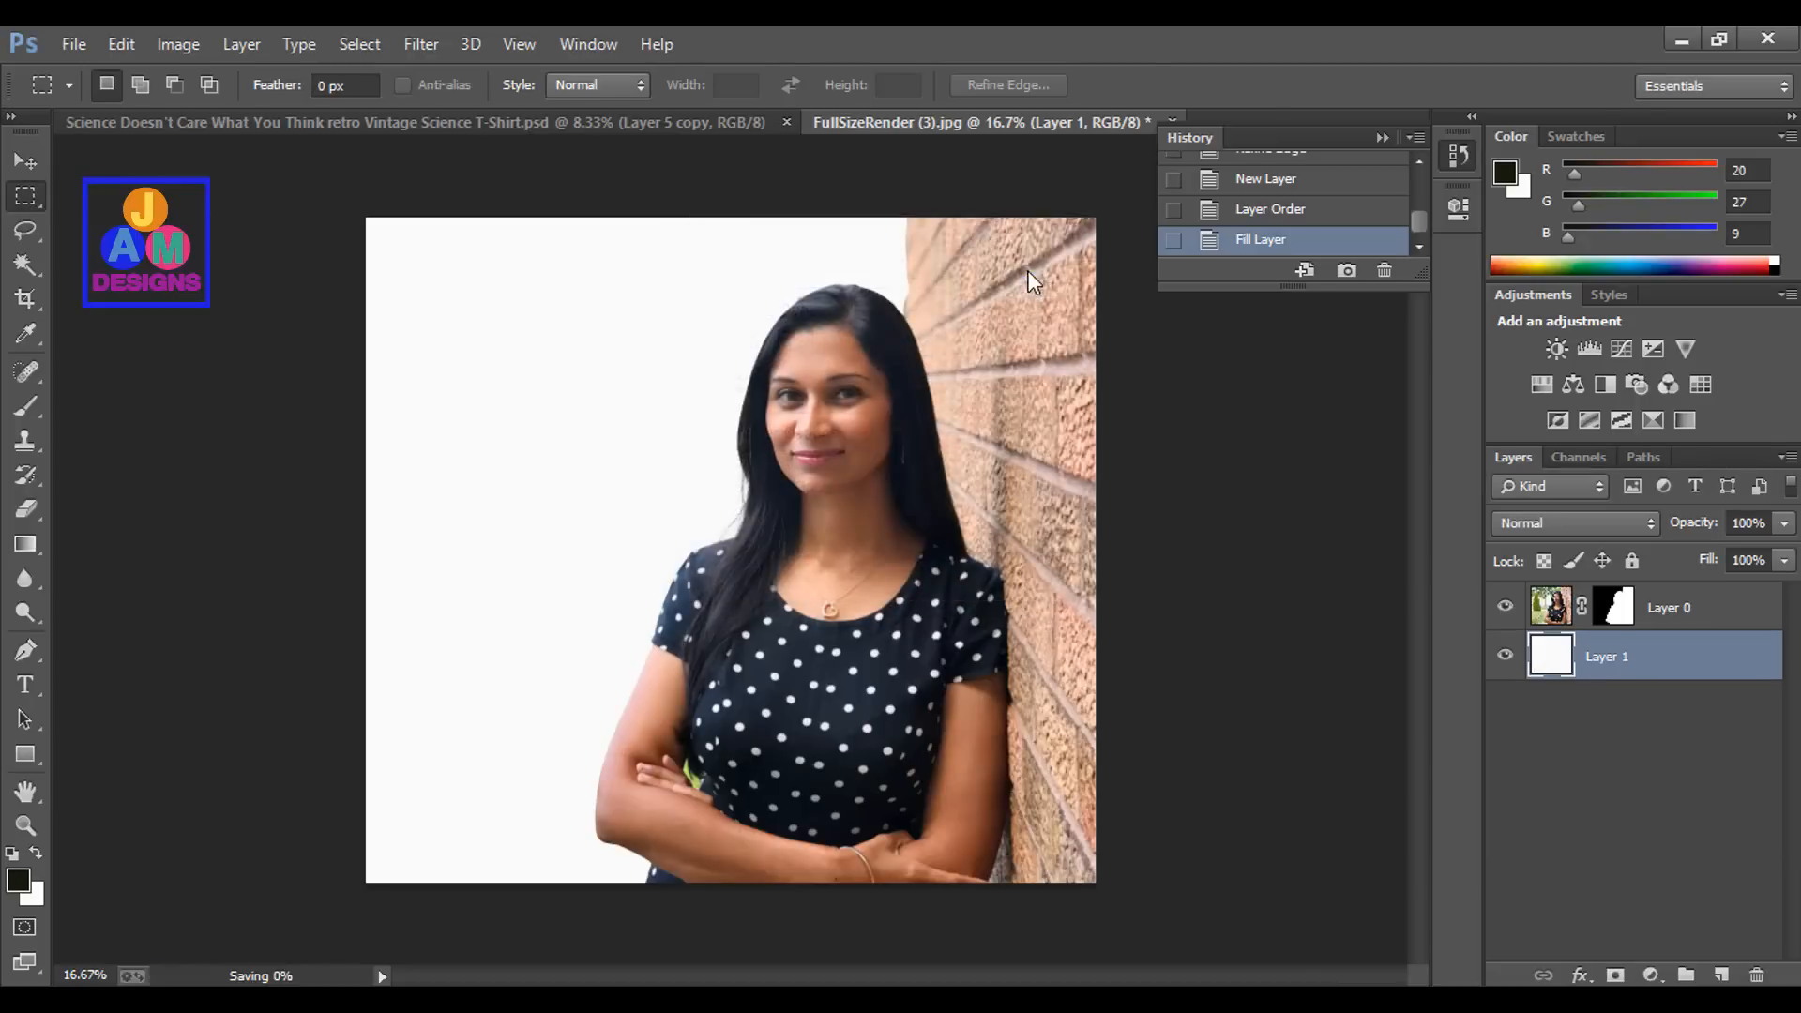
Set the background color to red #ee1010 and fill the white layer beneath the masked photo with it
left_click(1508, 658)
left_click(1509, 659)
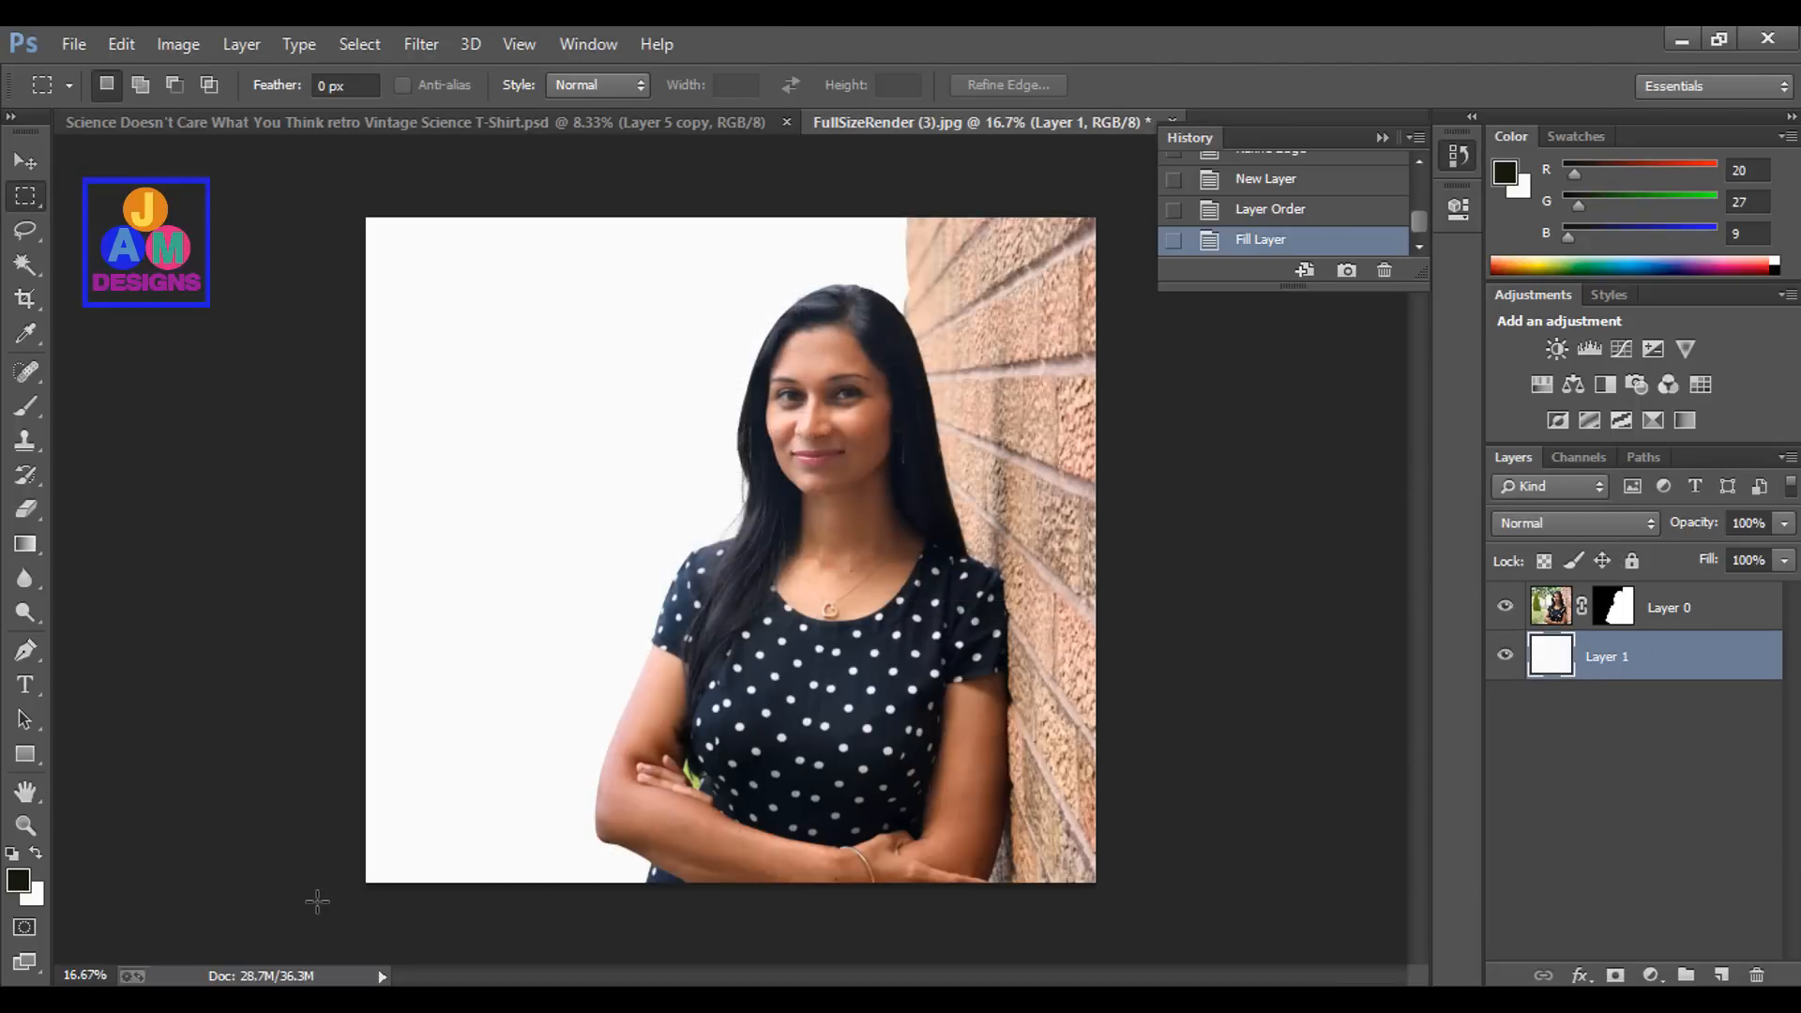
left_click(34, 897)
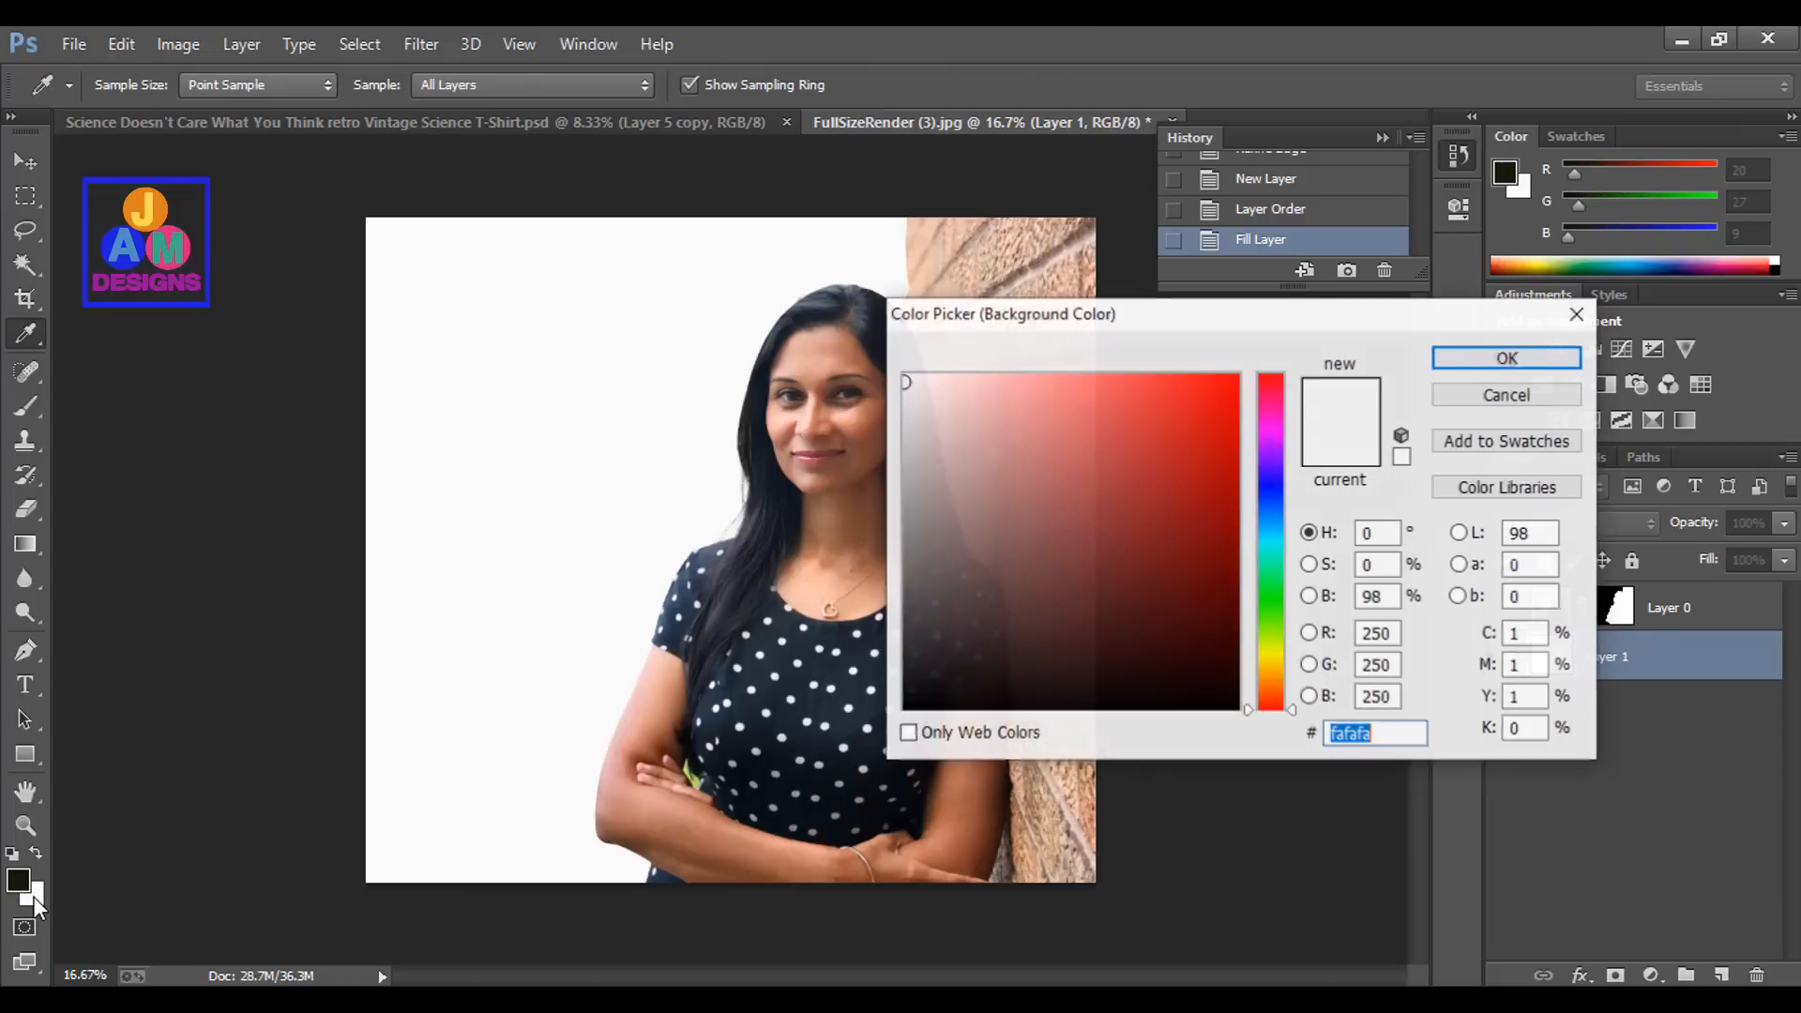
left_click(1217, 397)
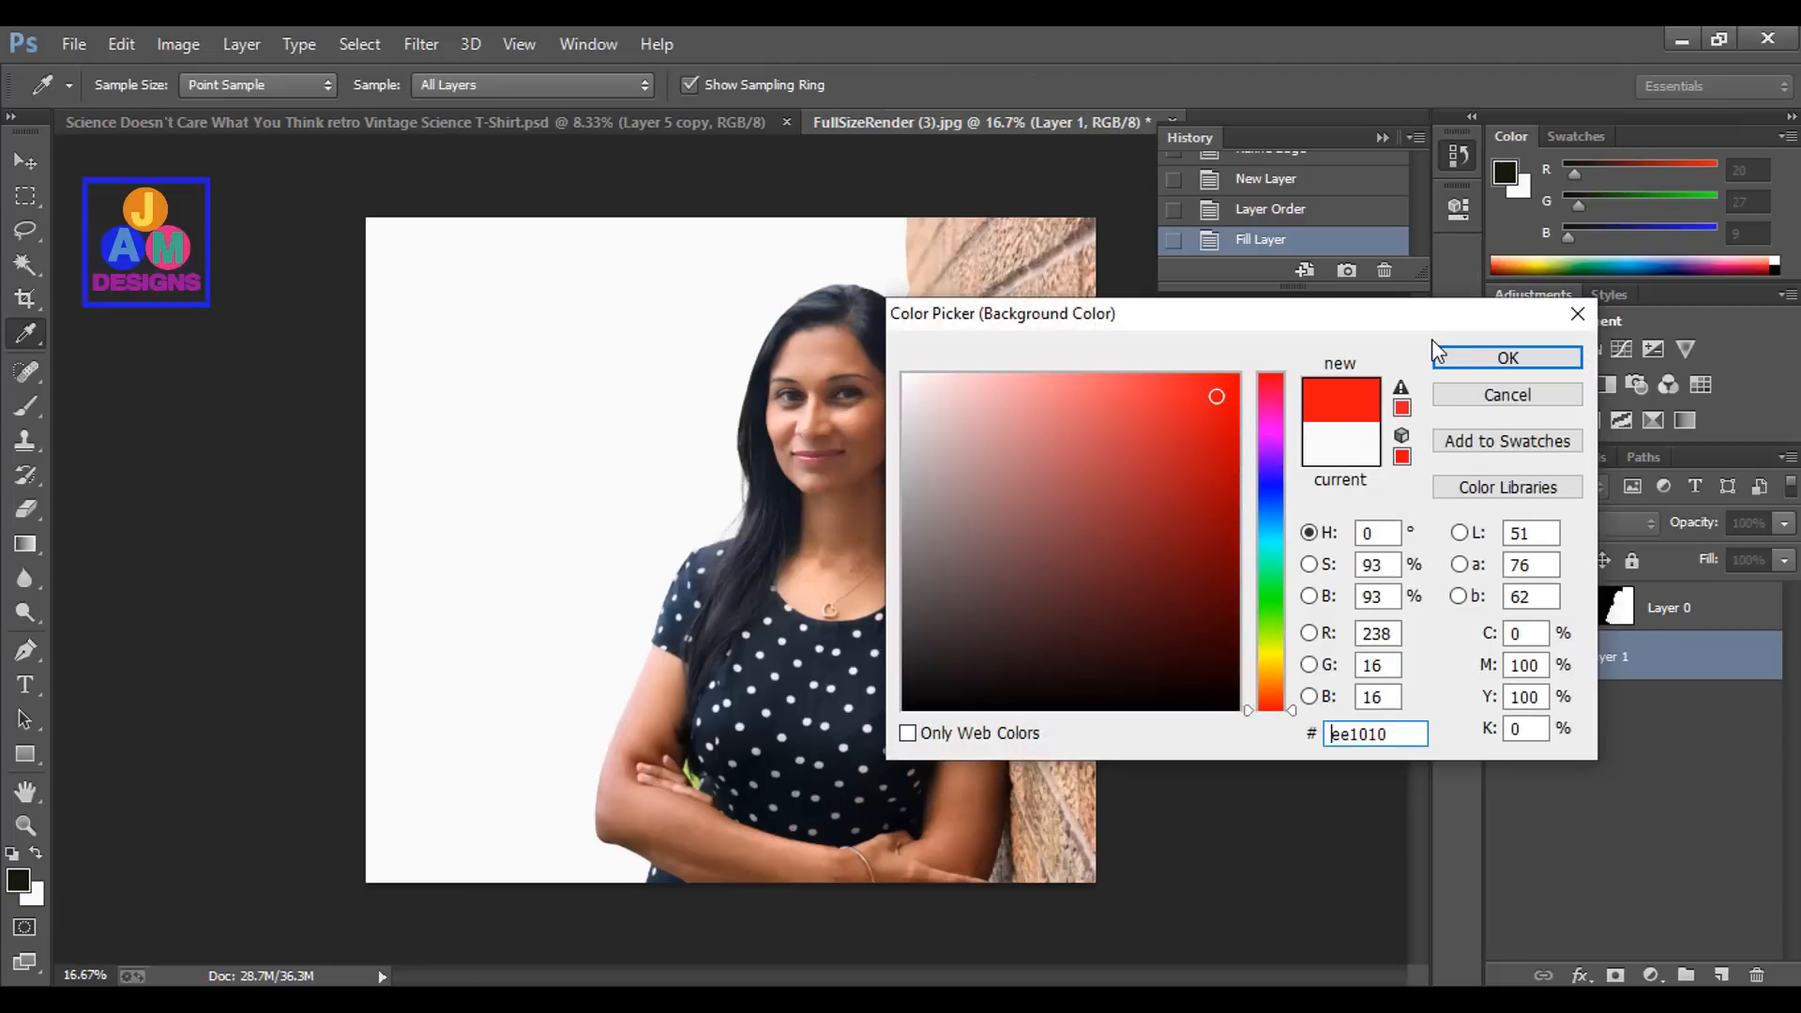
left_click(1451, 362)
key("m")
key("ctrl+BackSpace")
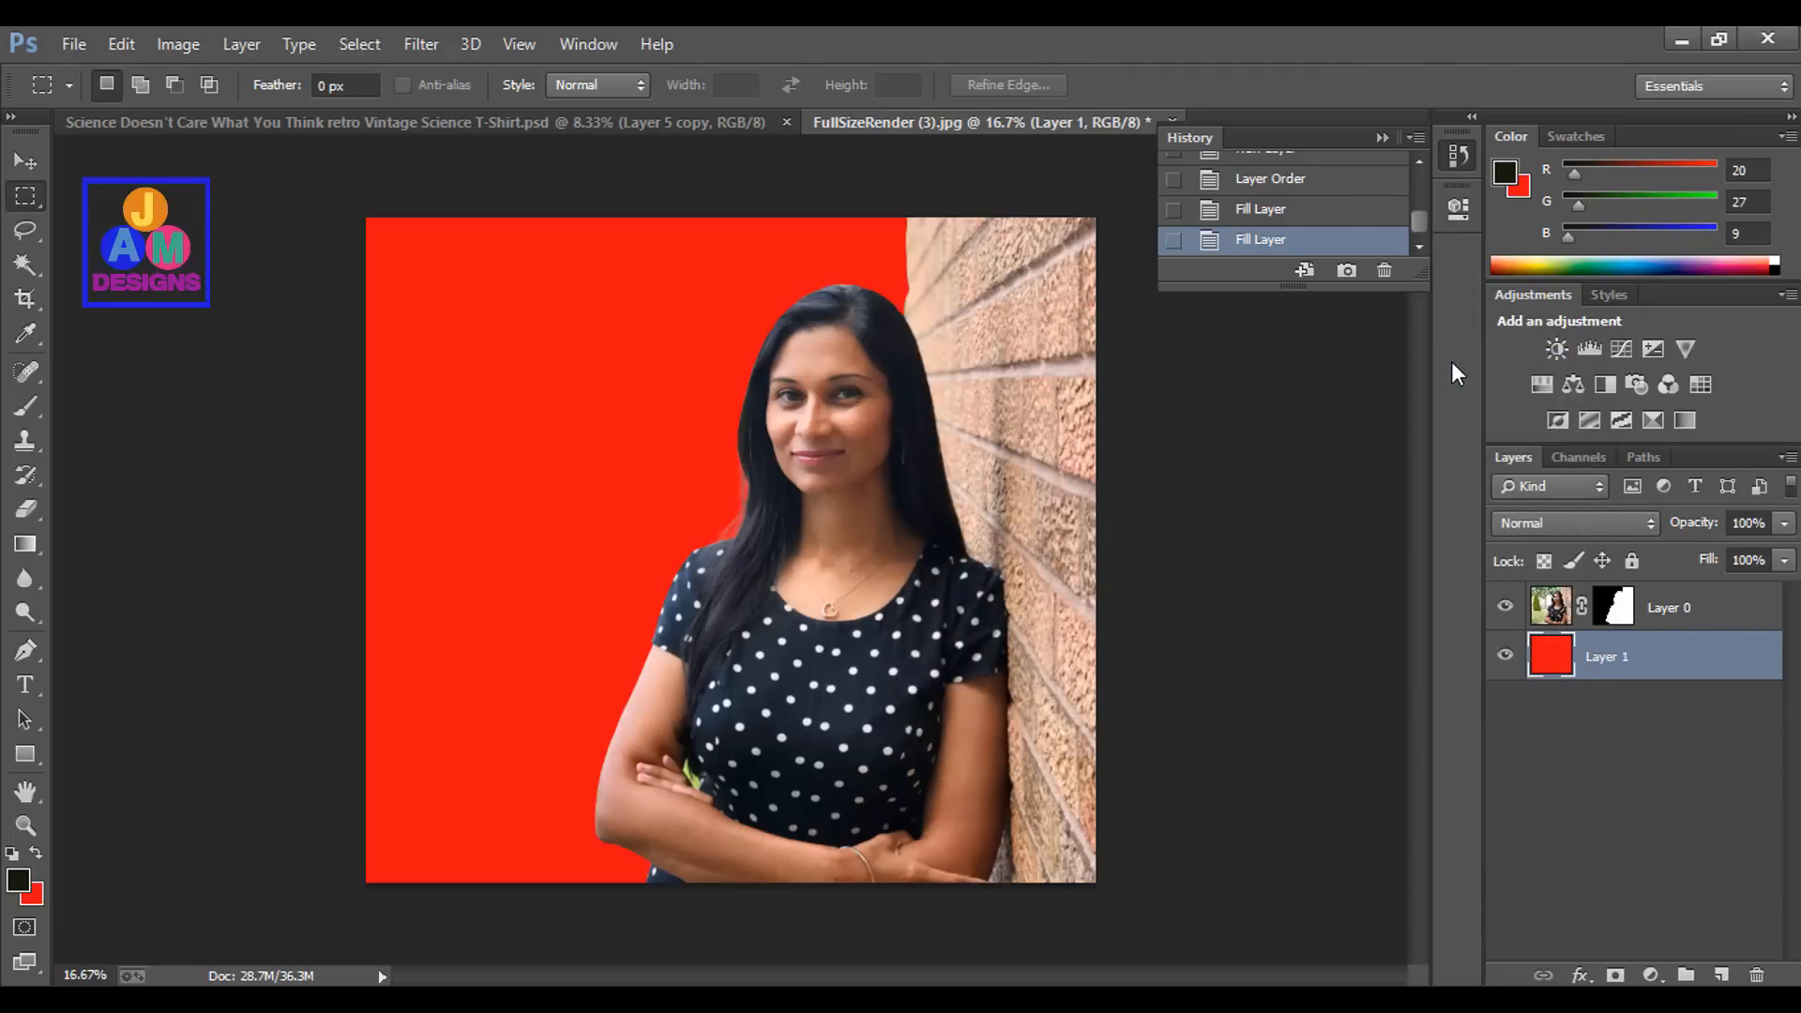
On the masked photo layer, start a Pen tool path at the shoulder edge and trace up the outer loose hair strands
left_click(1659, 612)
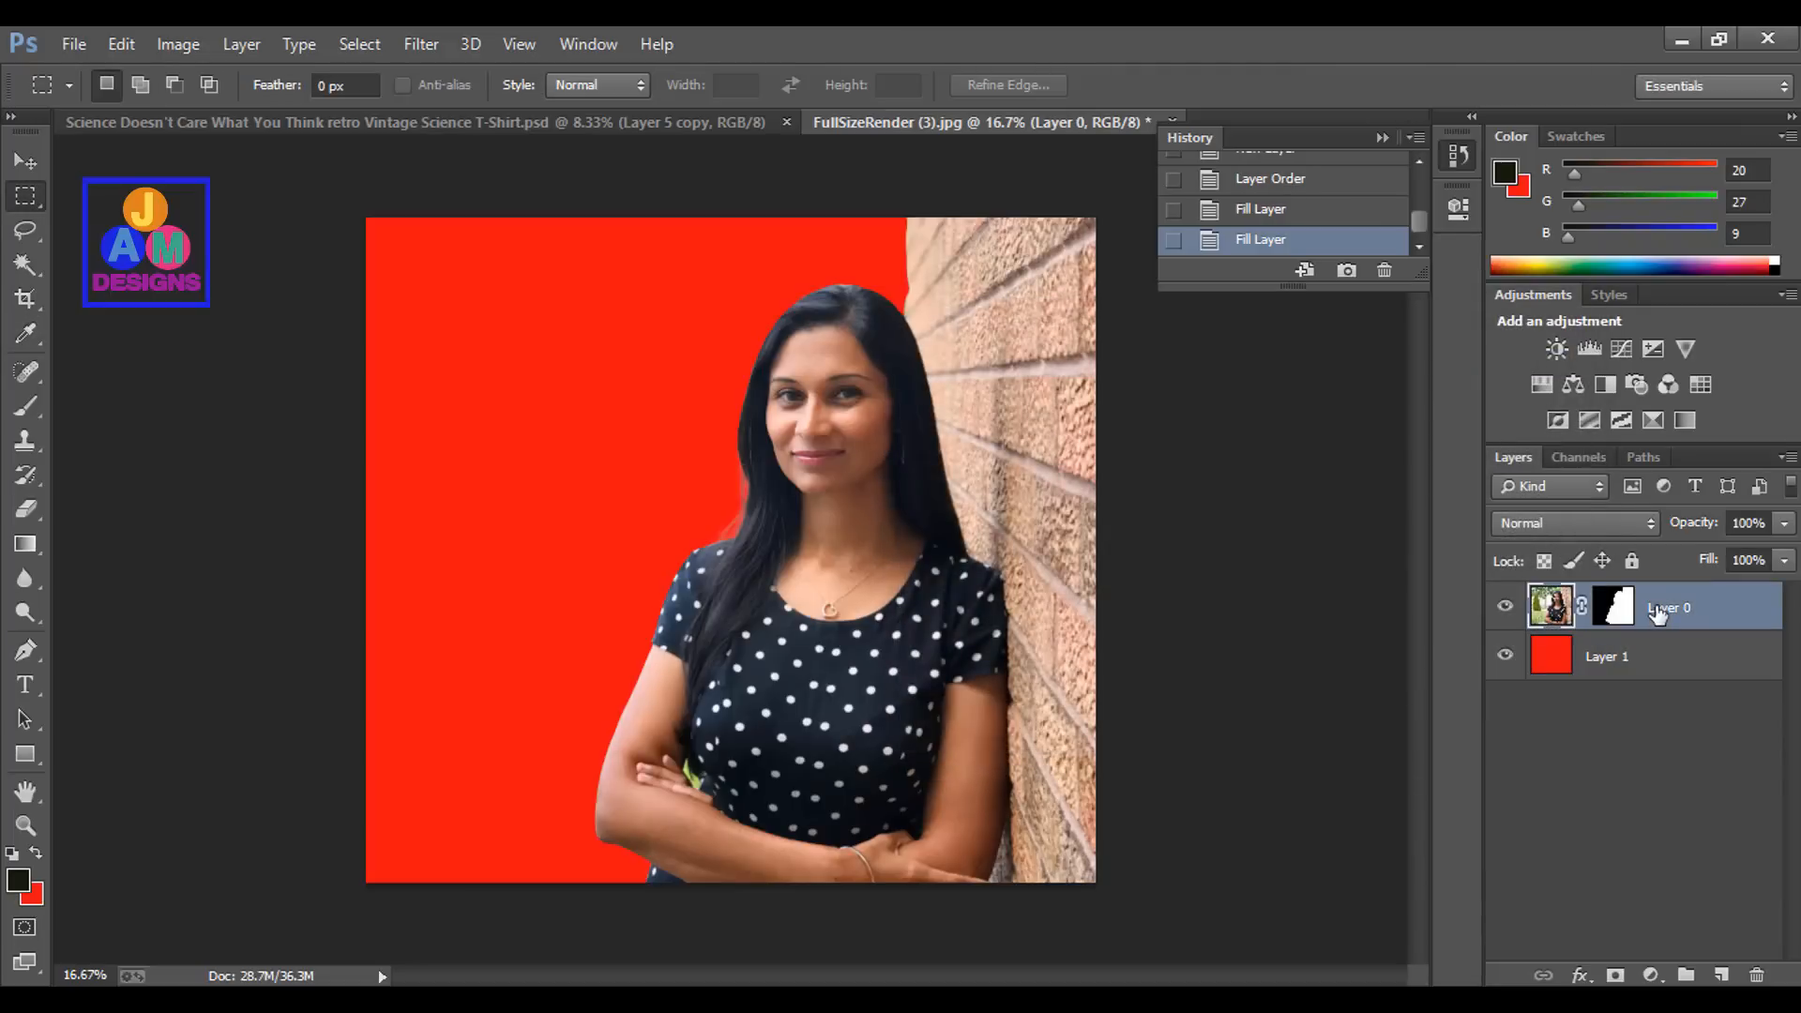
key("ctrl+plus")
key("ctrl+plus")
key("ctrl+plus")
key("ctrl+plus")
key("ctrl+plus")
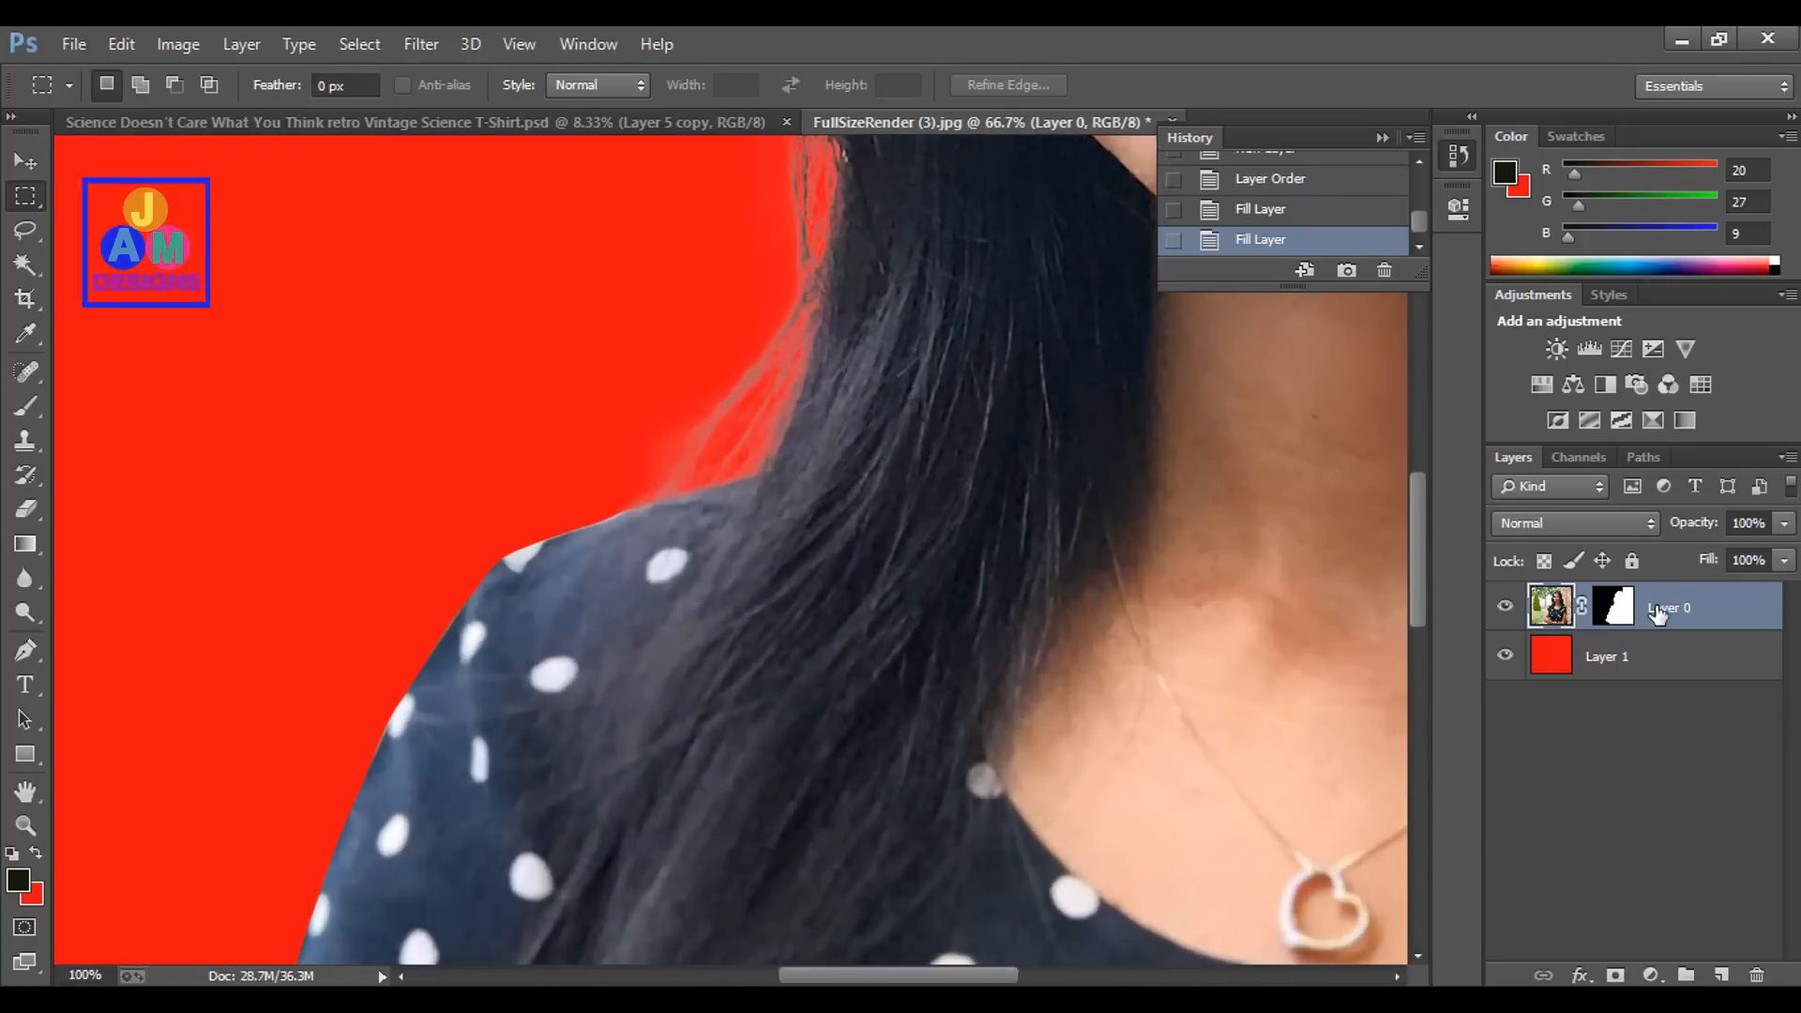
key("ctrl+plus")
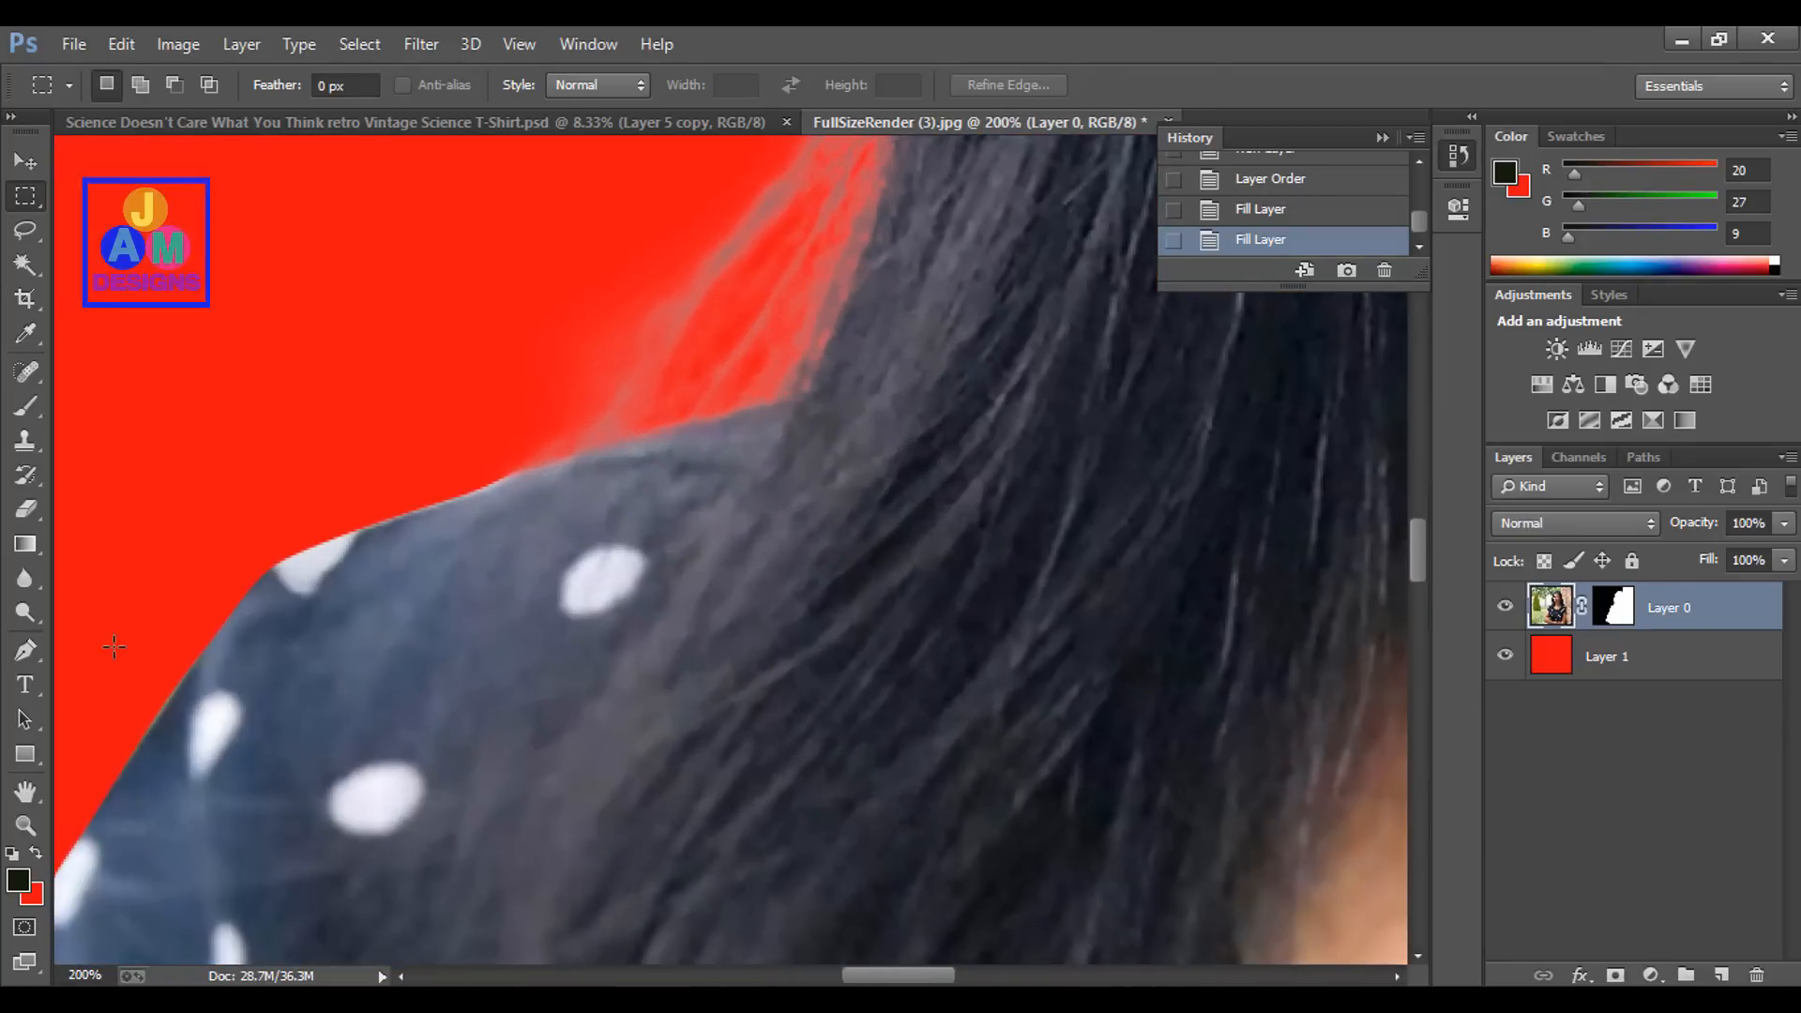
left_click(21, 650)
left_click(467, 484)
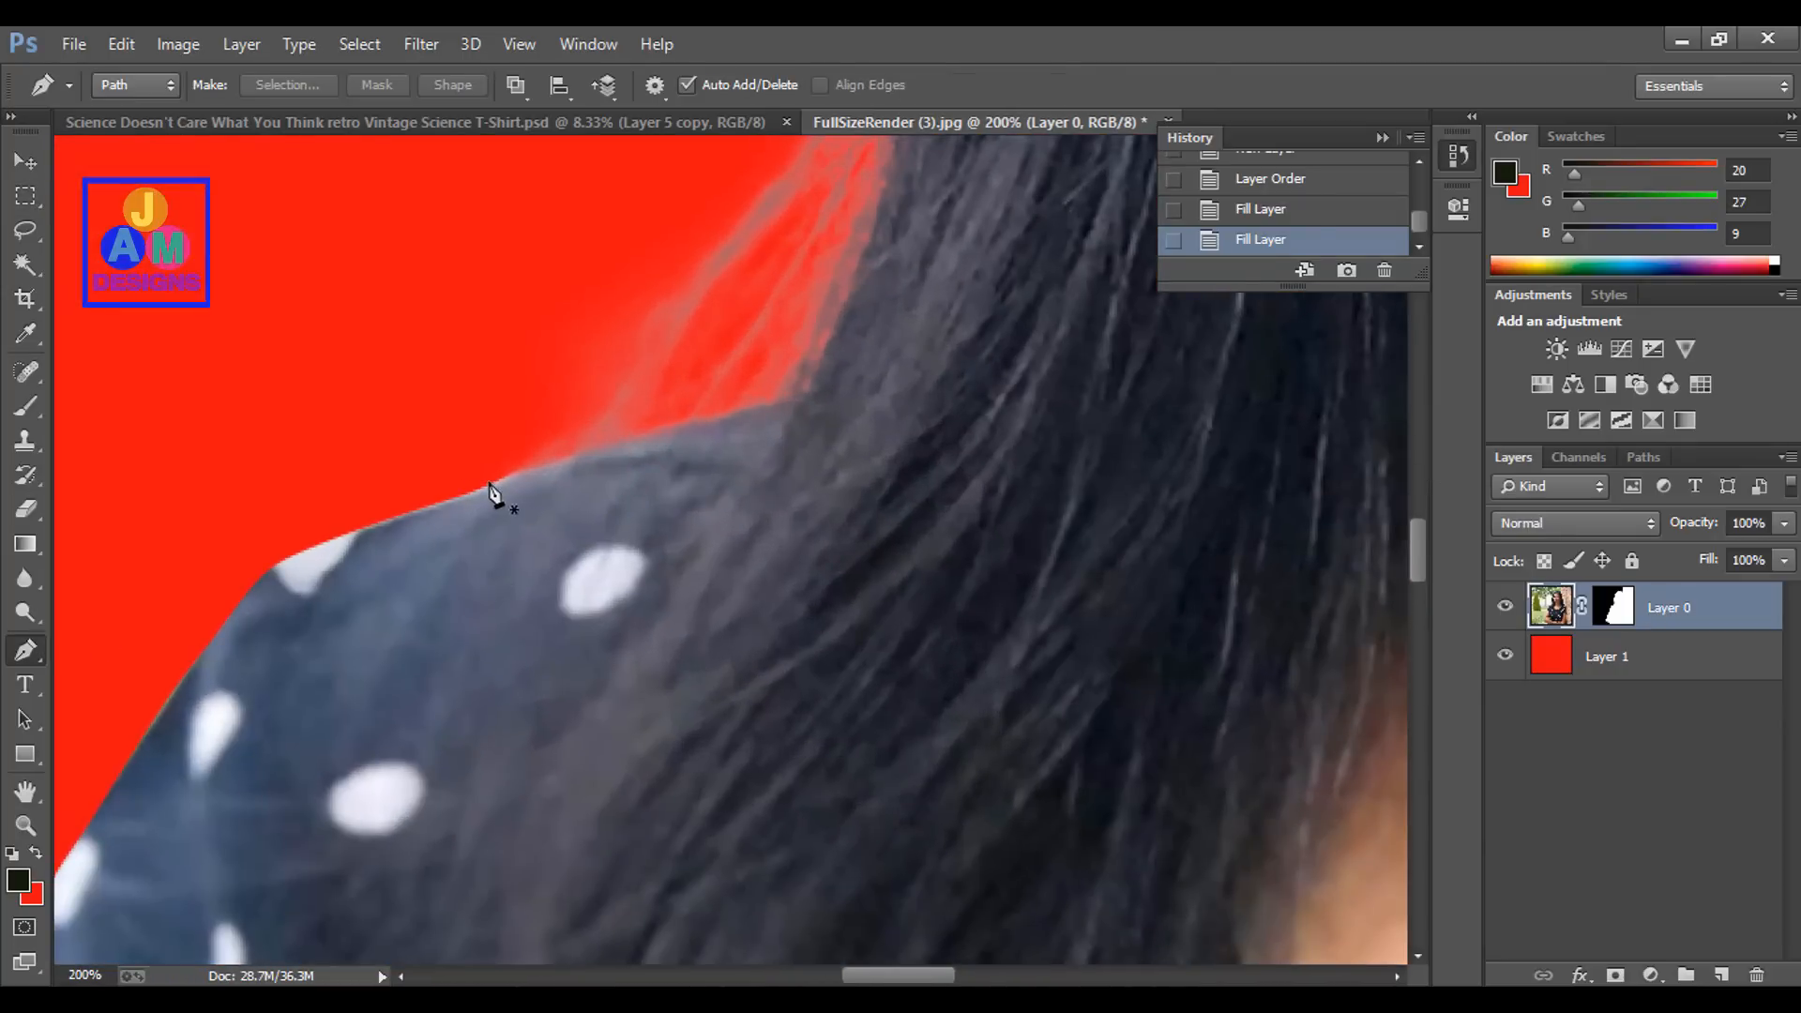
left_click_drag(524, 473, 540, 469)
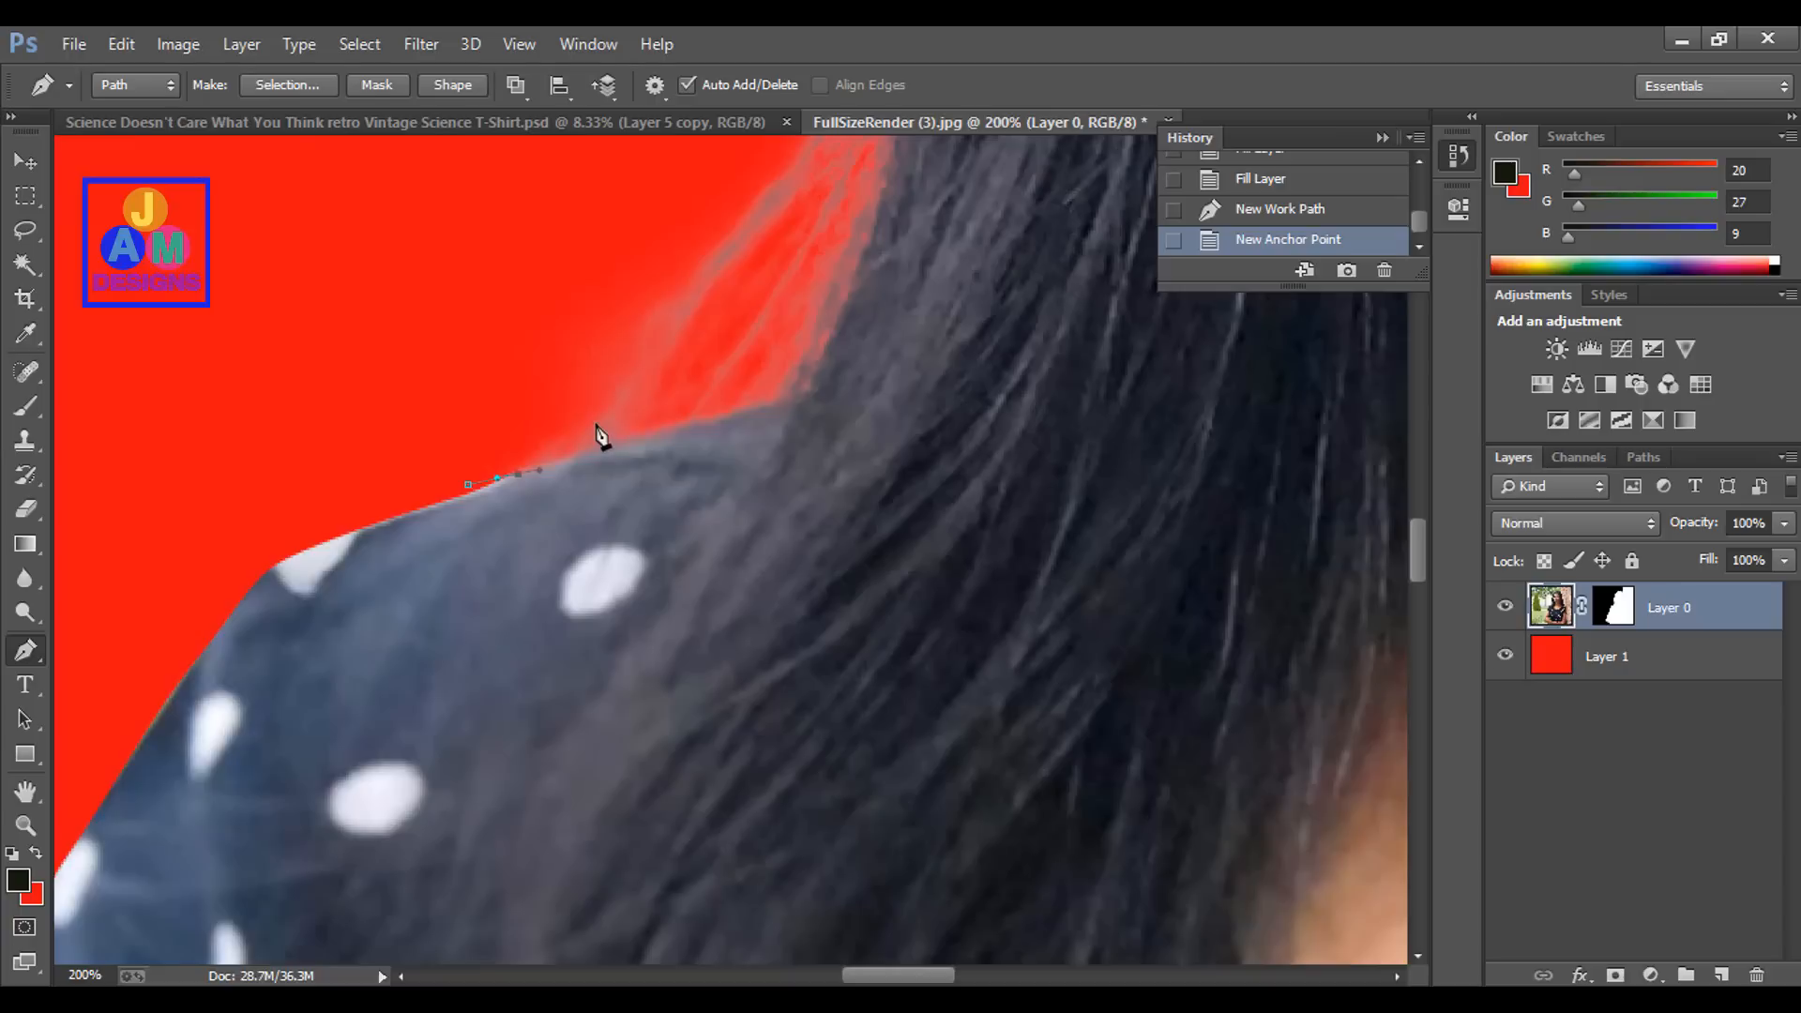
left_click_drag(619, 379, 542, 546)
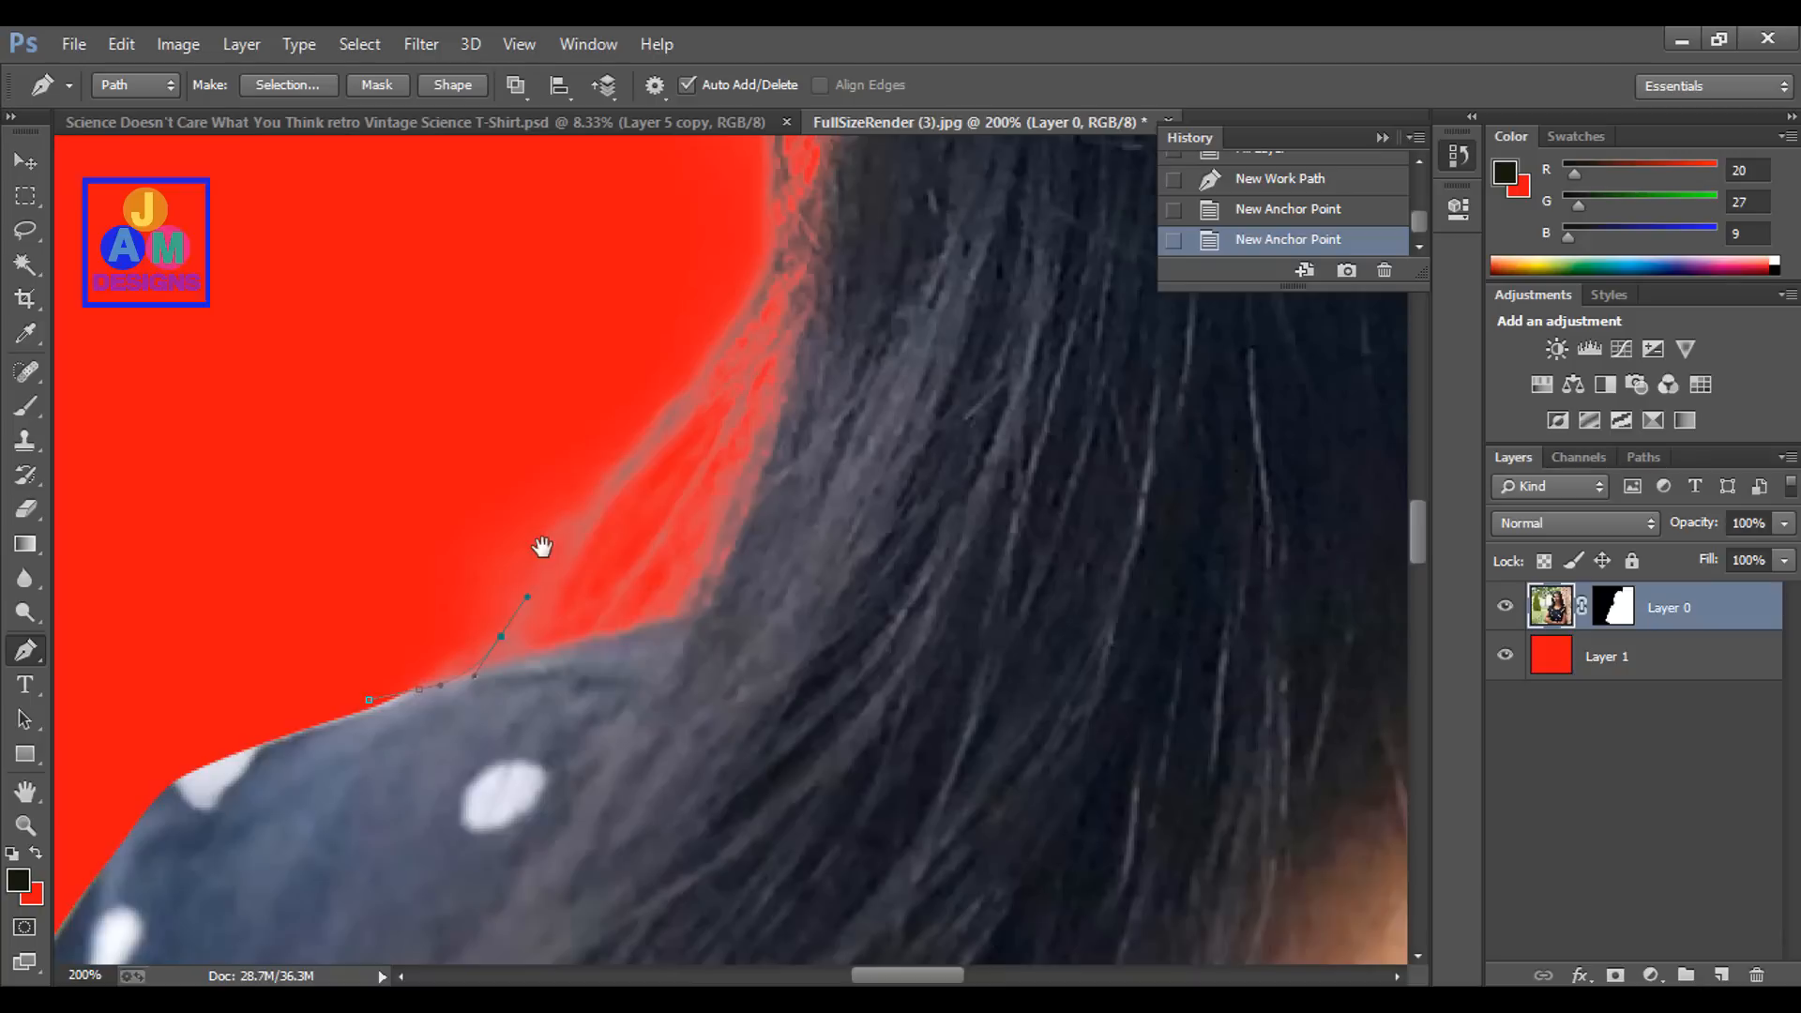
left_click(646, 428)
left_click_drag(684, 391, 555, 676)
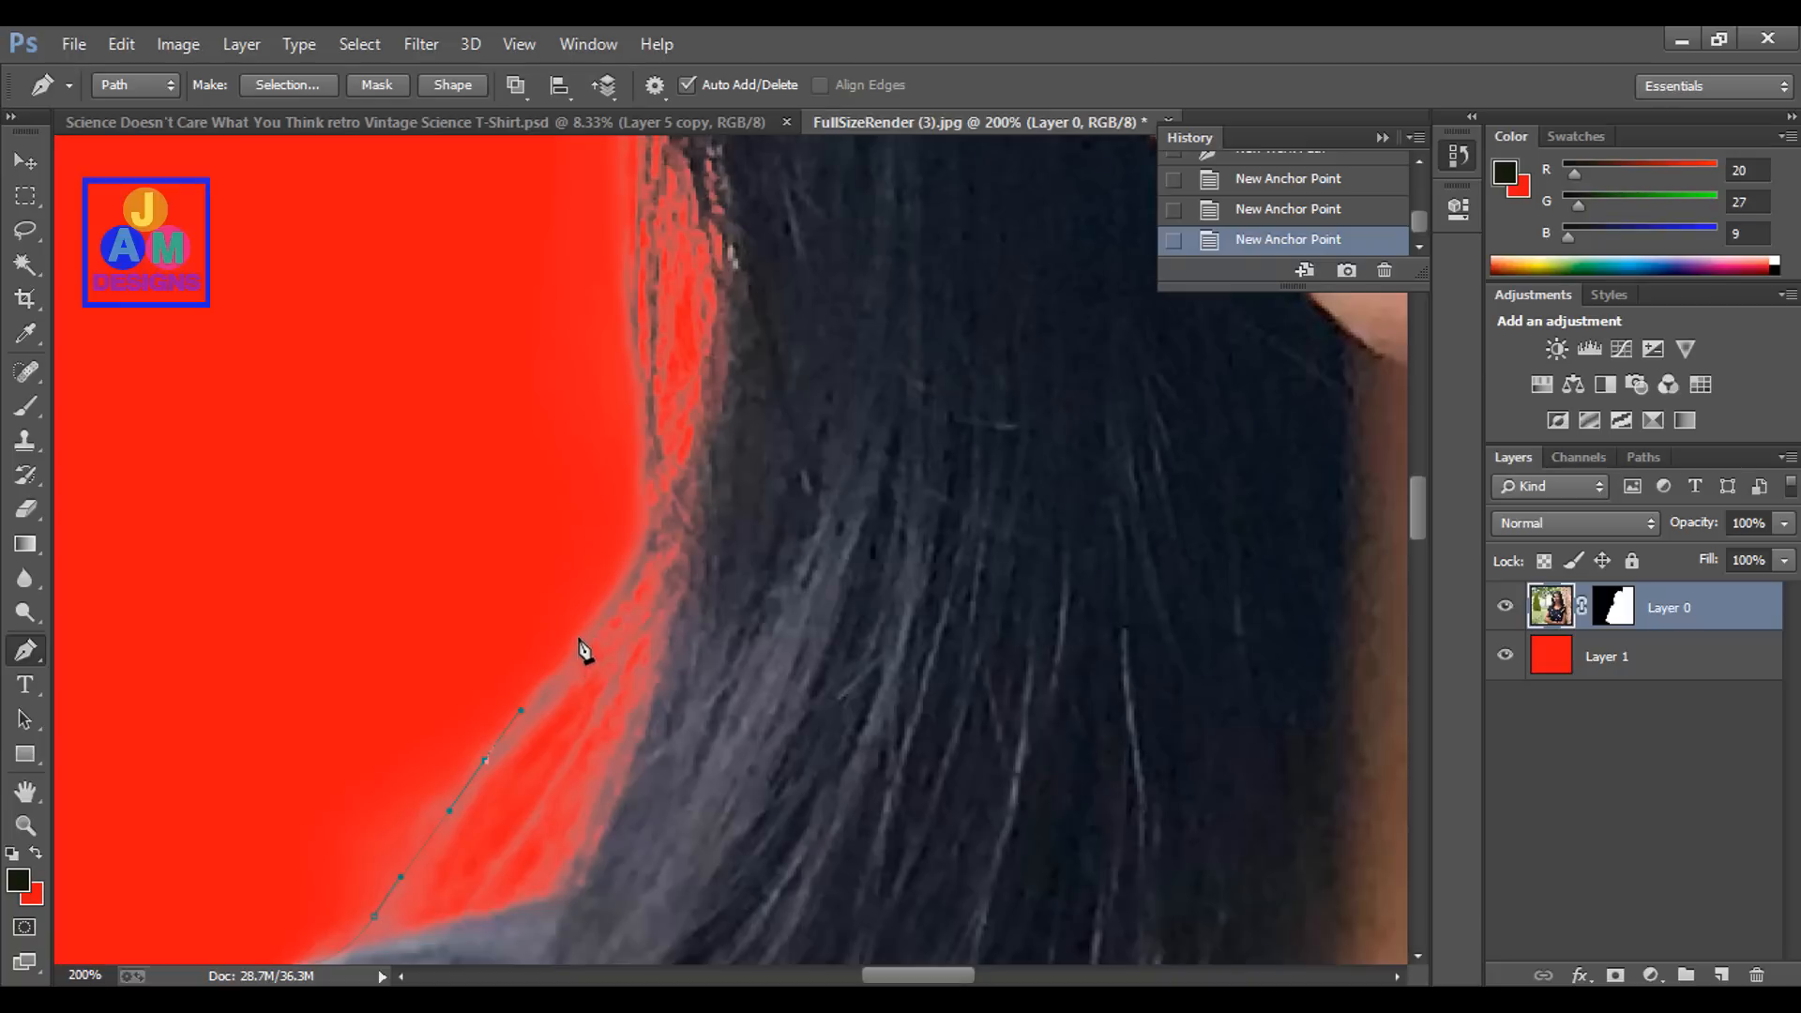
Continue the path up the outer hair edge beside the face and route it back through the red background toward the shoulder
left_click(561, 672)
left_click(586, 631)
left_click(611, 591)
left_click_drag(650, 514, 591, 611)
left_click_drag(573, 470, 539, 594)
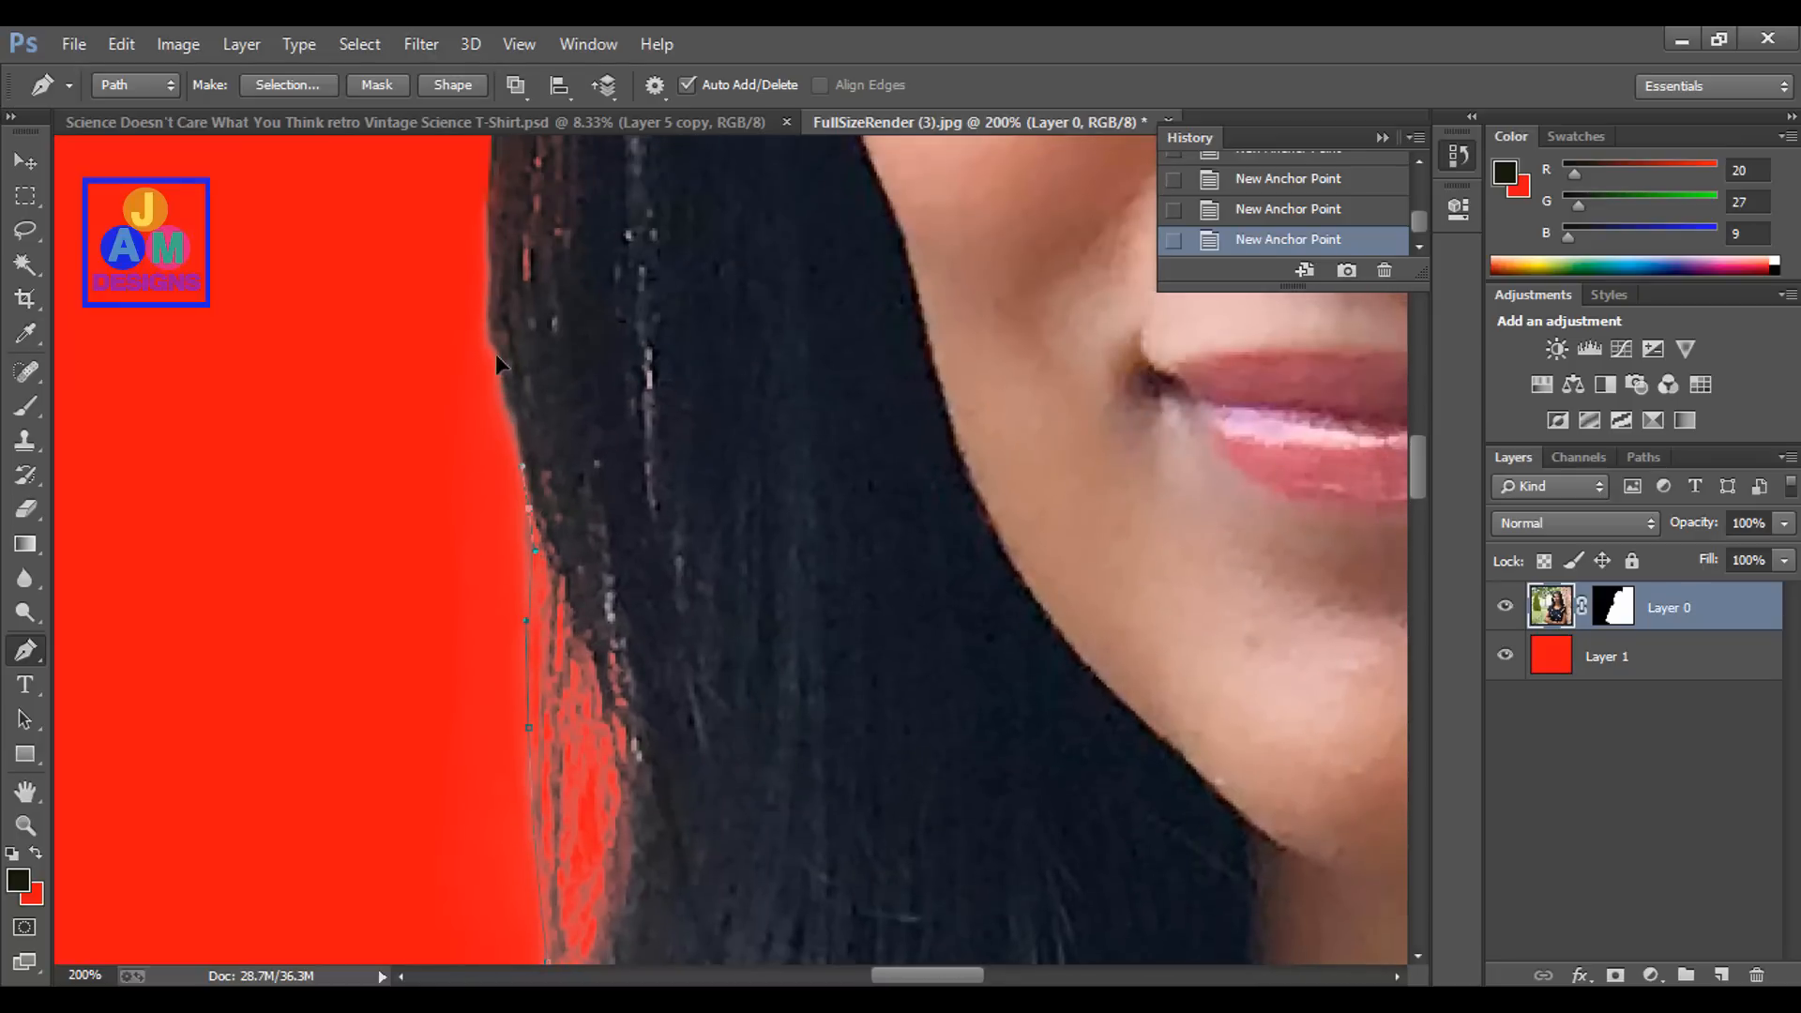
left_click_drag(309, 615, 397, 465)
scroll(375, 498, "down", 3)
scroll(375, 497, "left", 1)
left_click(336, 658)
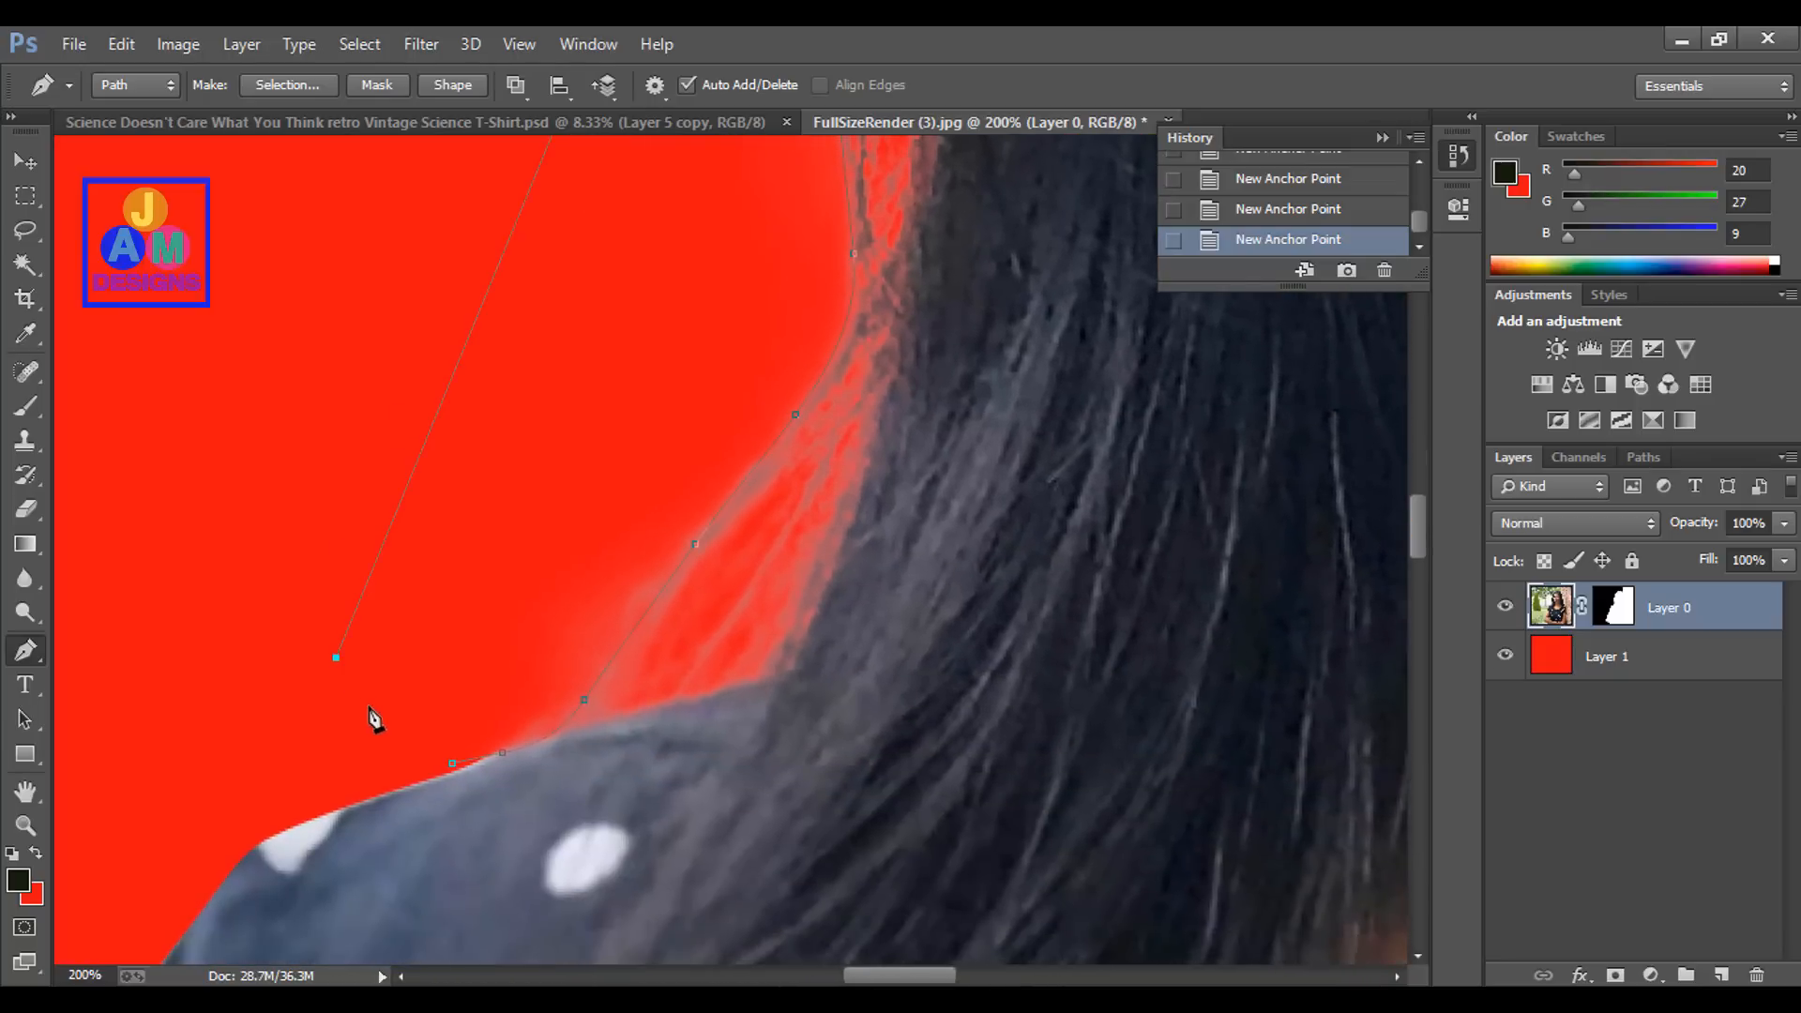
Convert the path to a selection, feather it by 1 pixel and delete the leftover haze from the photo layer
key("ctrl+Return")
key("shift+F6")
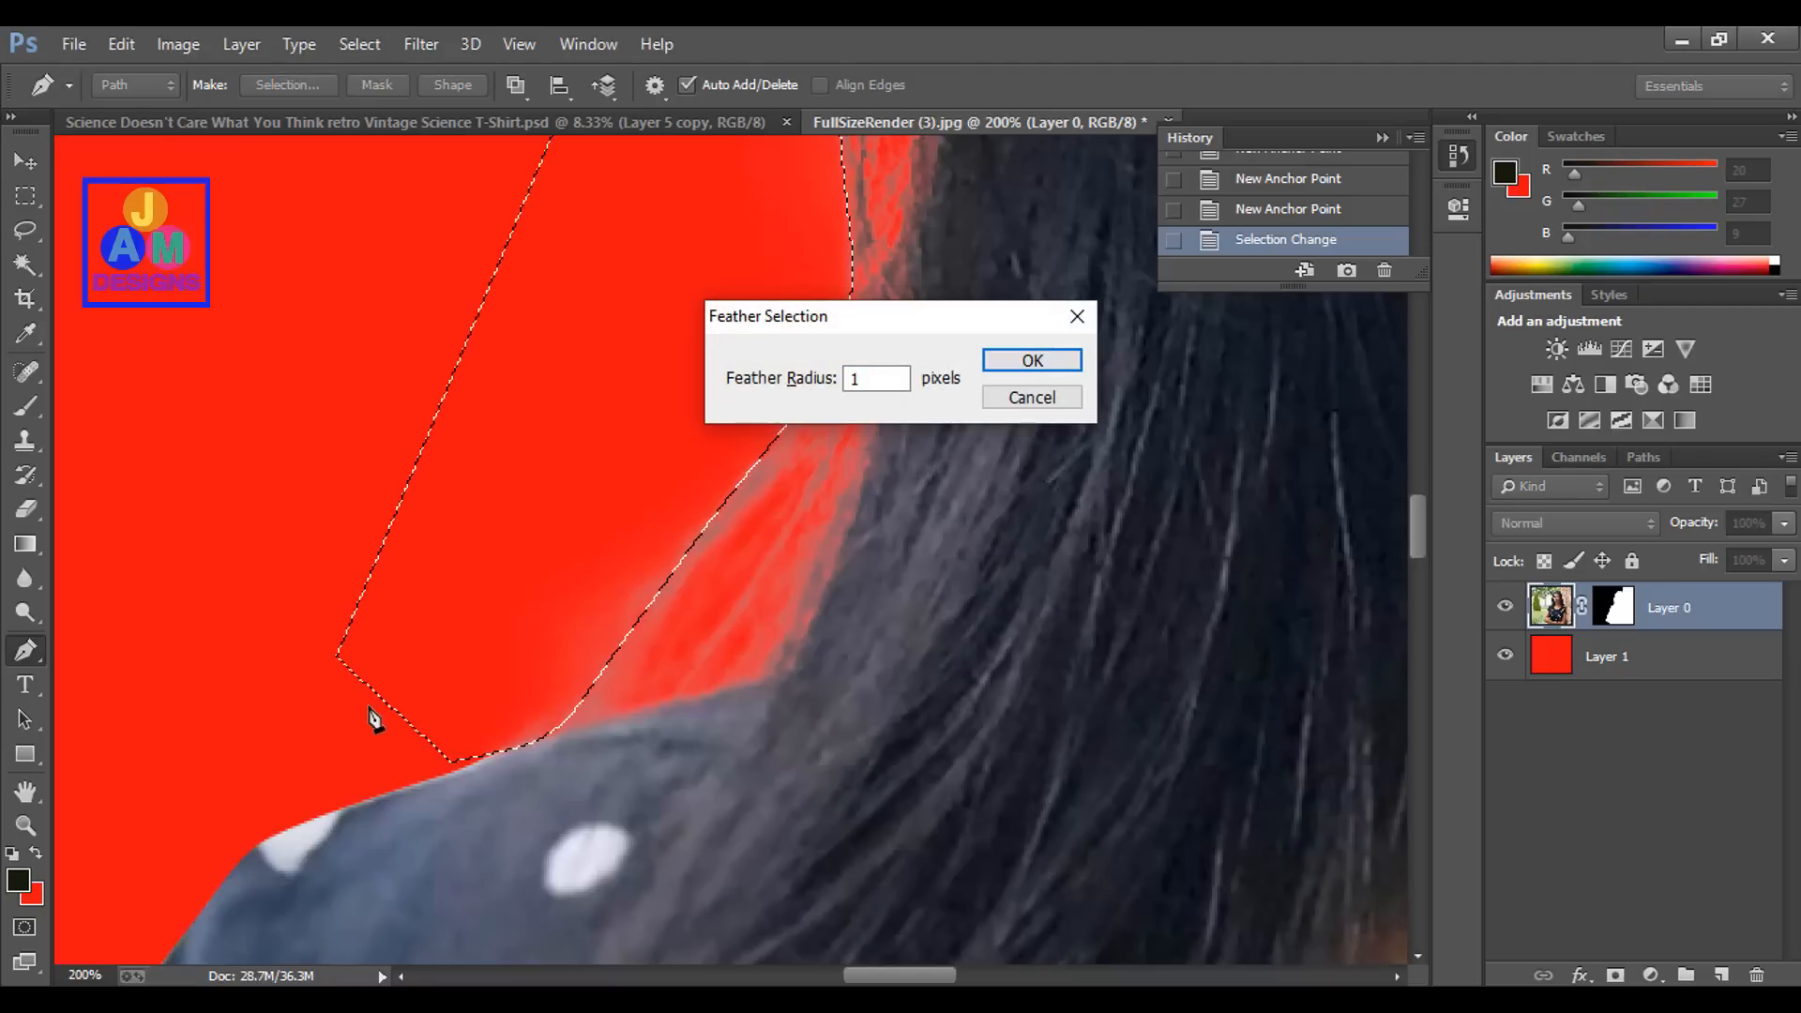
key("Return")
key("Delete")
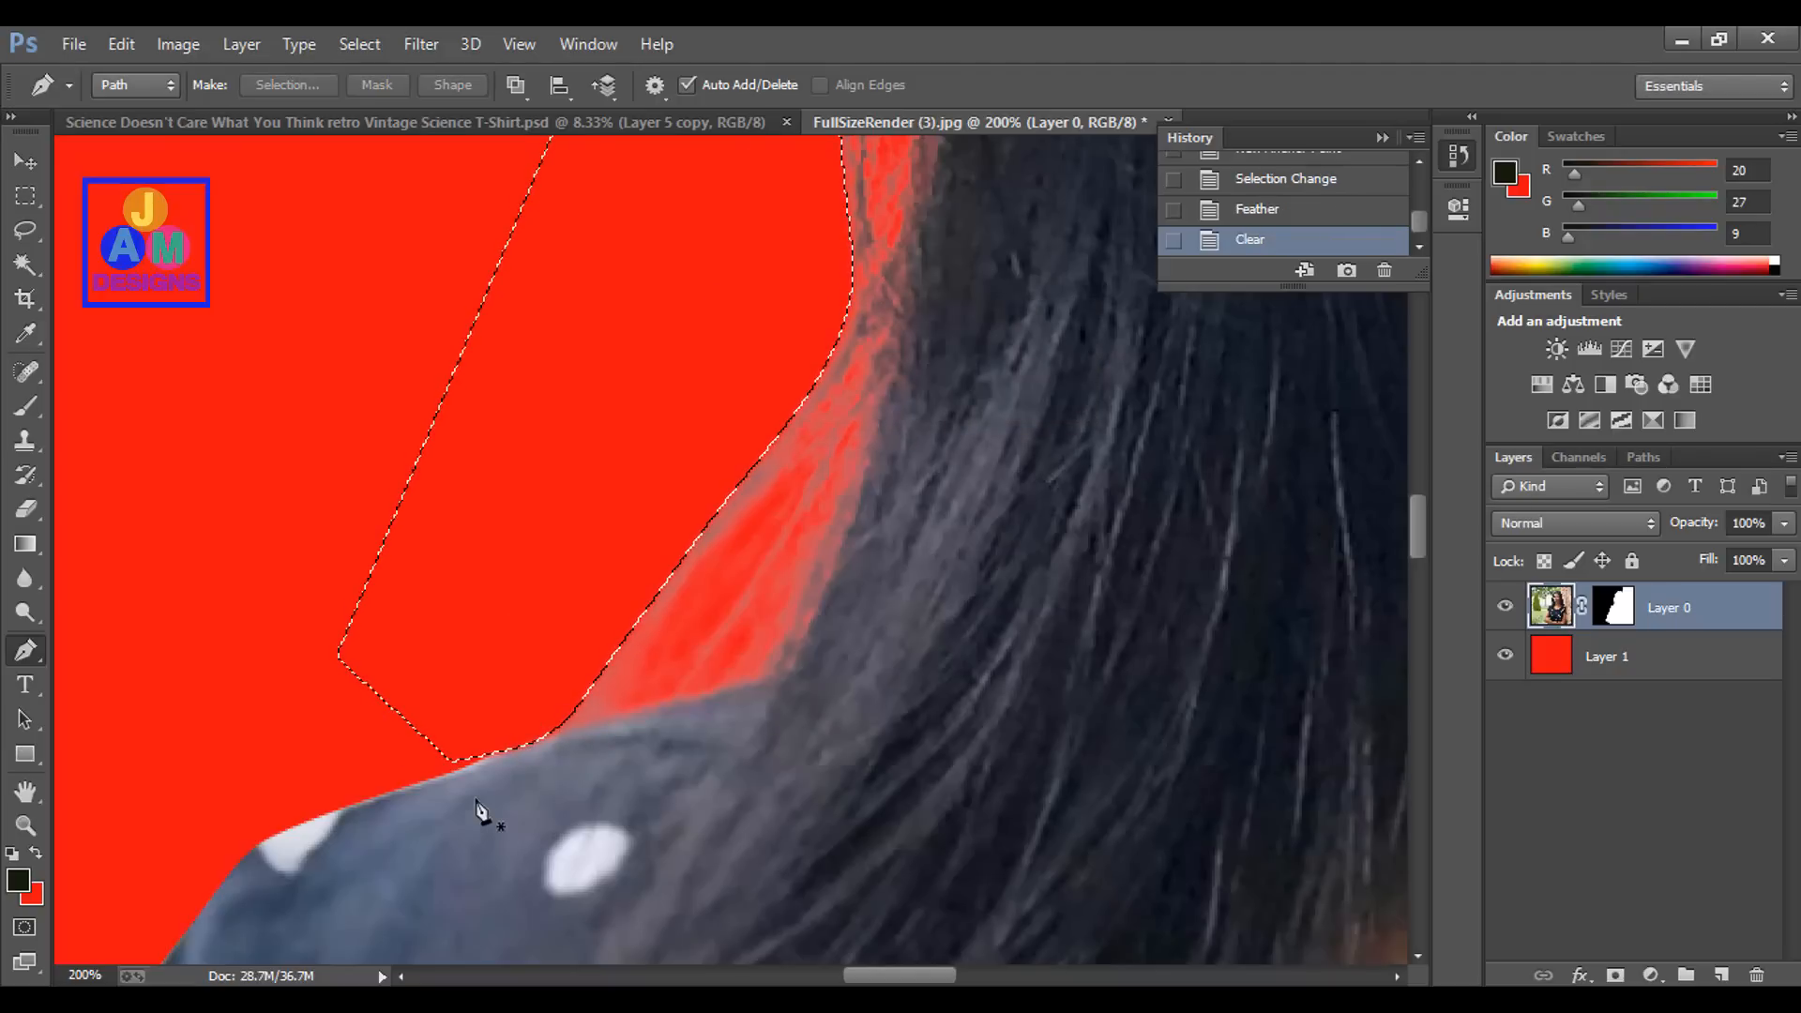
key("space")
left_click_drag(547, 696, 404, 910)
left_click_drag(507, 639, 585, 613)
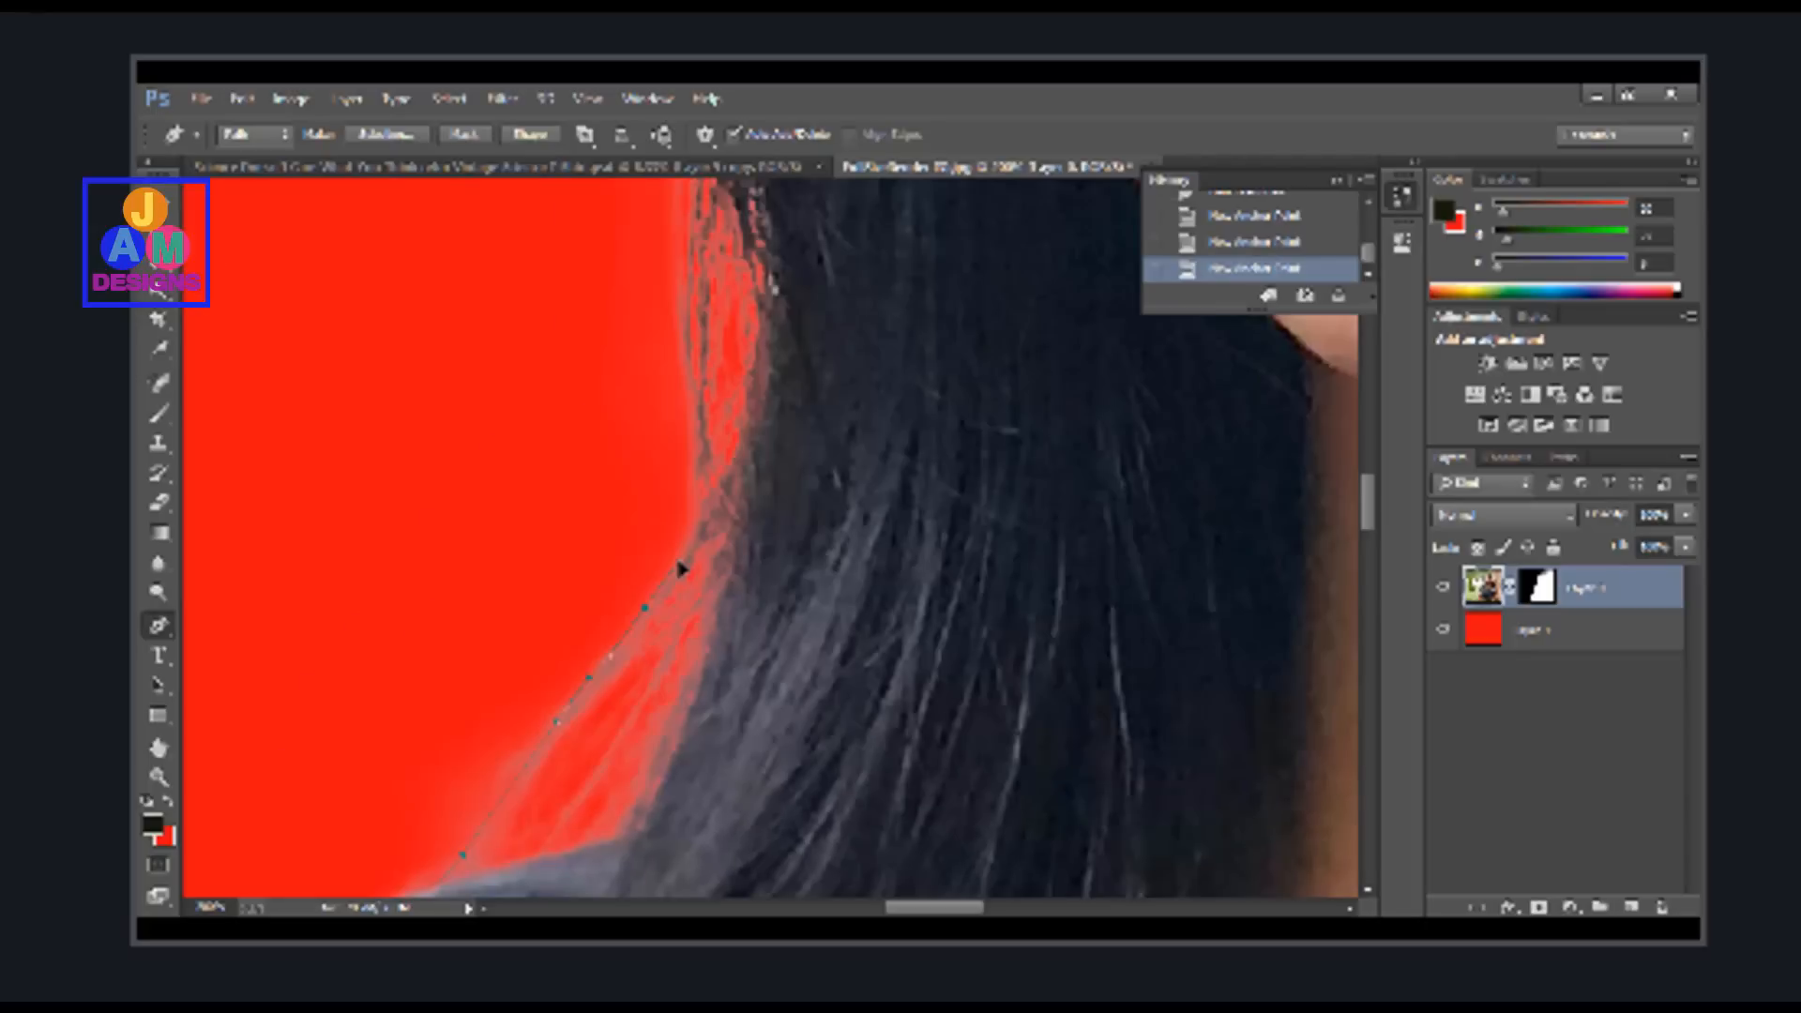